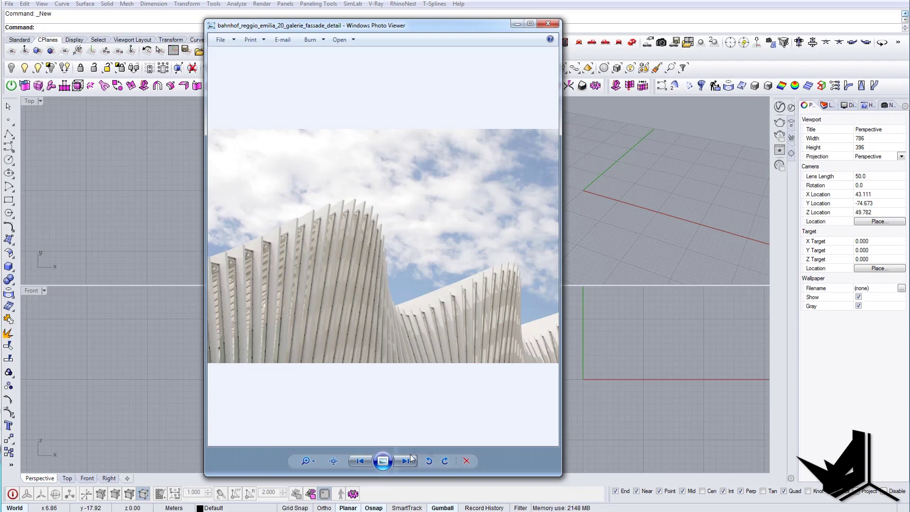
# Step: Examine the reference photos of the ribbed wave-shaped station facade and aerial views, and move the photo viewer out of the way
pyautogui.click(406, 460)
pyautogui.click(406, 461)
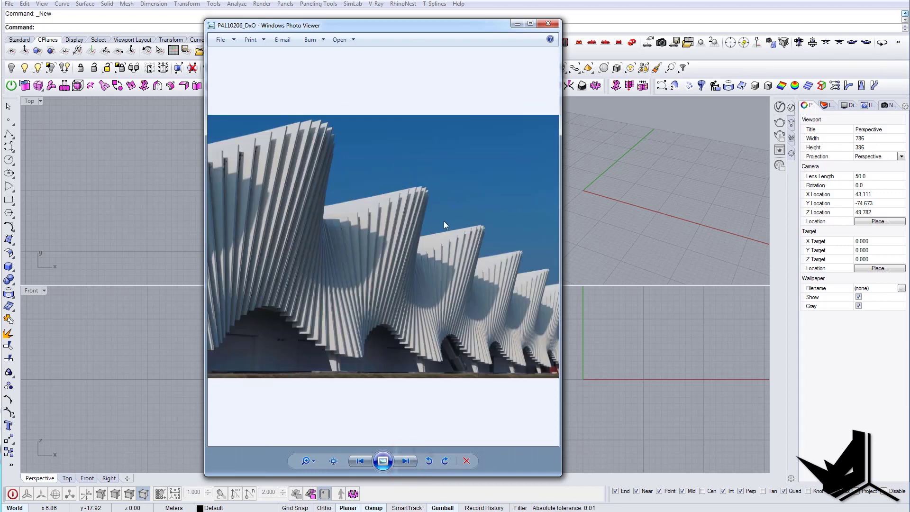
pyautogui.click(406, 460)
pyautogui.click(408, 461)
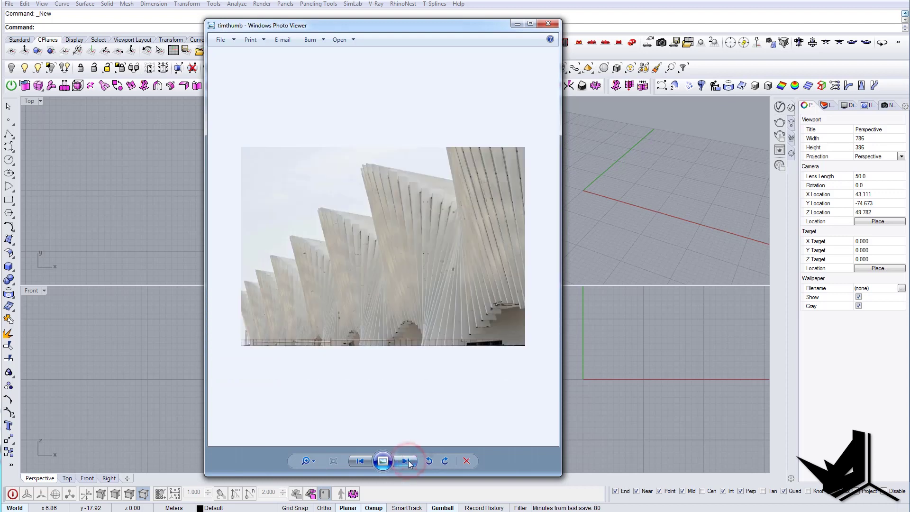
pyautogui.click(407, 461)
pyautogui.click(408, 461)
pyautogui.click(407, 461)
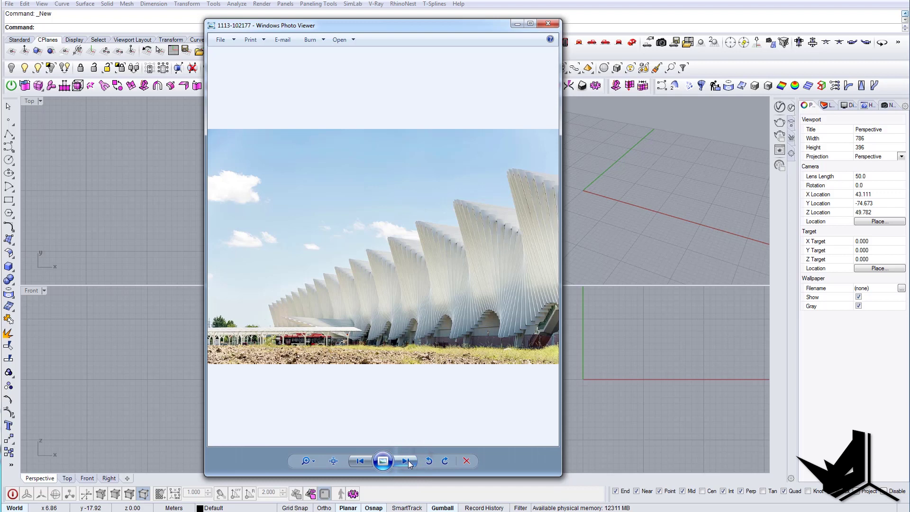
pyautogui.click(409, 461)
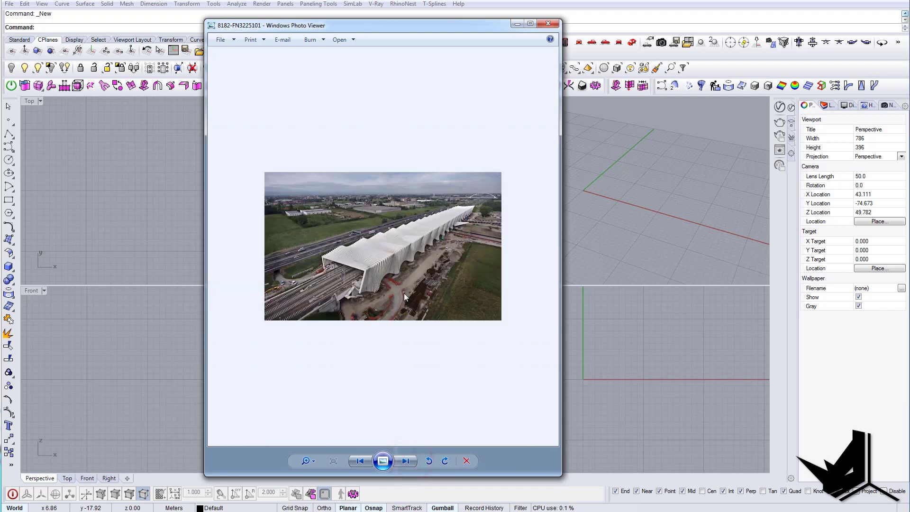
pyautogui.click(406, 459)
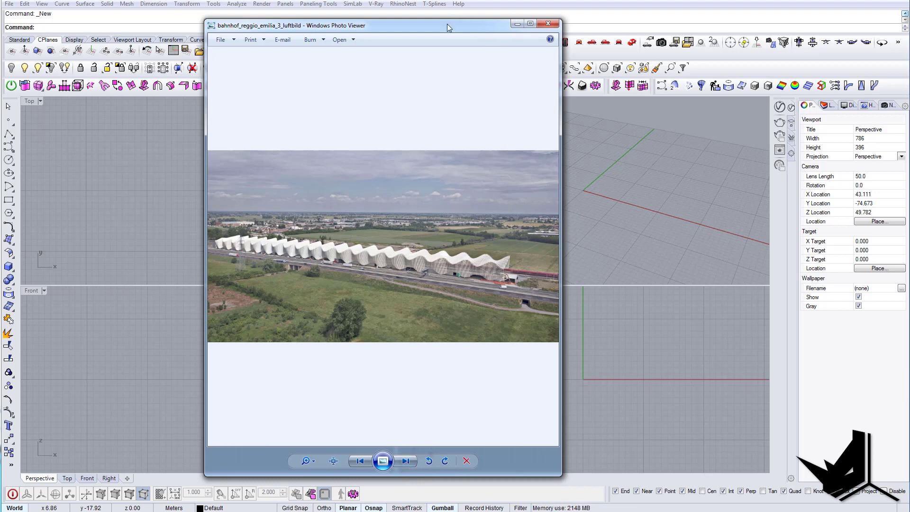
pyautogui.moveTo(445, 26); pyautogui.dragTo(909, 303)
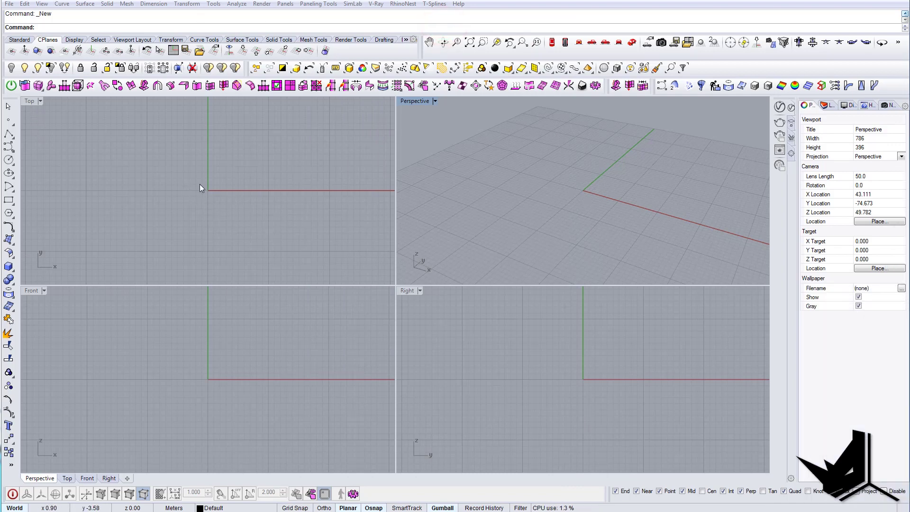
# Step: Draw a long narrow rectangle along the X axis, spanning the origin, in a maximized Top view
pyautogui.doubleClick(28, 101)
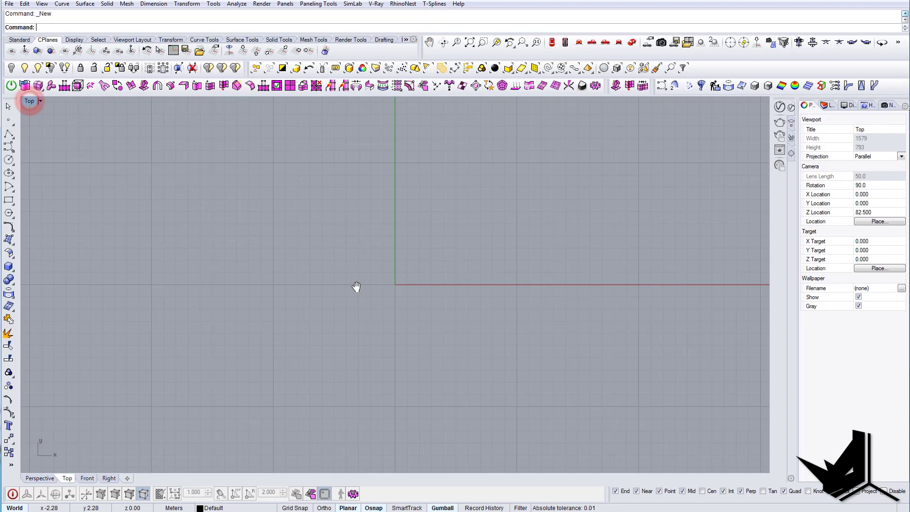
pyautogui.moveTo(357, 286); pyautogui.dragTo(284, 309, button='right')
pyautogui.scroll(-12, 284, 309)
pyautogui.write('Rectangle')
pyautogui.press('Return')
pyautogui.click(88, 293)
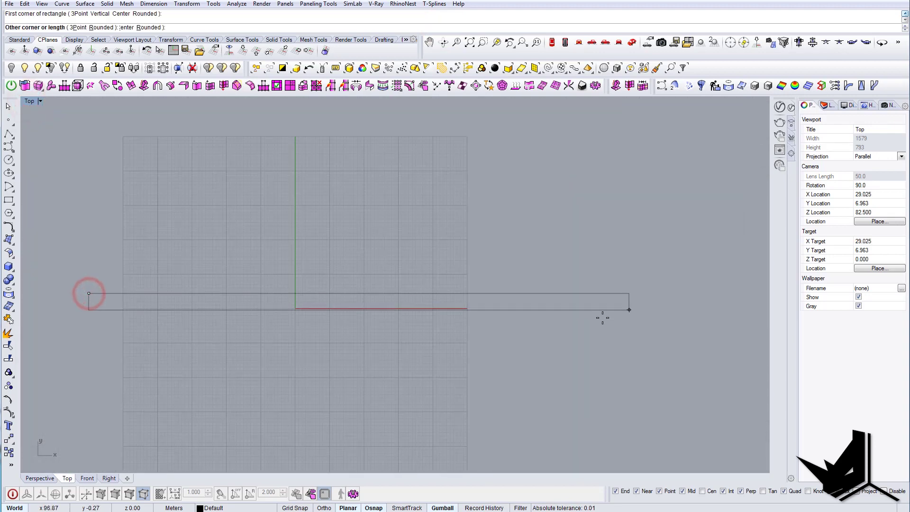
pyautogui.click(596, 321)
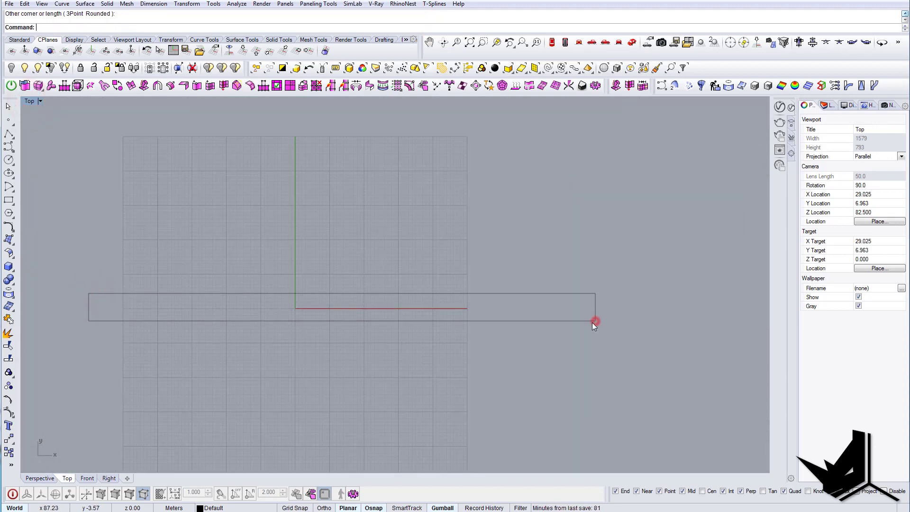
# Step: Extrude the rectangle vertically into low open box walls and show the Perspective view shaded
pyautogui.click(631, 43)
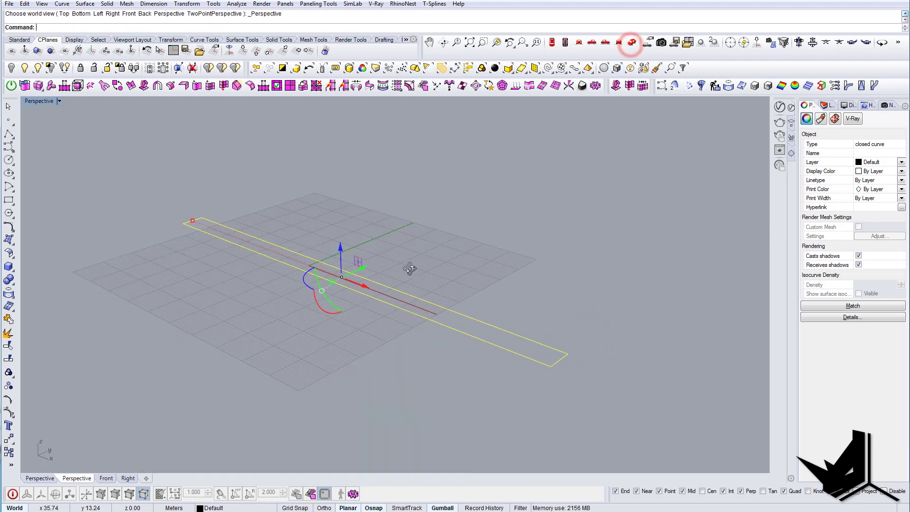
pyautogui.keyDown('ctrl'); pyautogui.keyDown('alt'); pyautogui.moveTo(338, 248); pyautogui.dragTo(337, 234); pyautogui.keyUp('alt'); pyautogui.keyUp('ctrl')
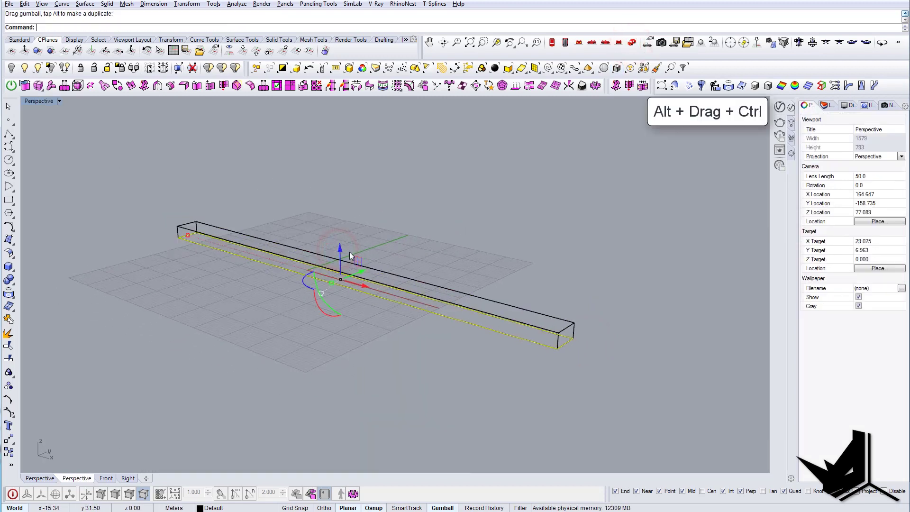
pyautogui.click(349, 252)
pyautogui.moveTo(348, 252); pyautogui.dragTo(365, 277, button='right')
pyautogui.write('Ws')
pyautogui.press('space')
pyautogui.moveTo(456, 312); pyautogui.dragTo(503, 306, button='right')
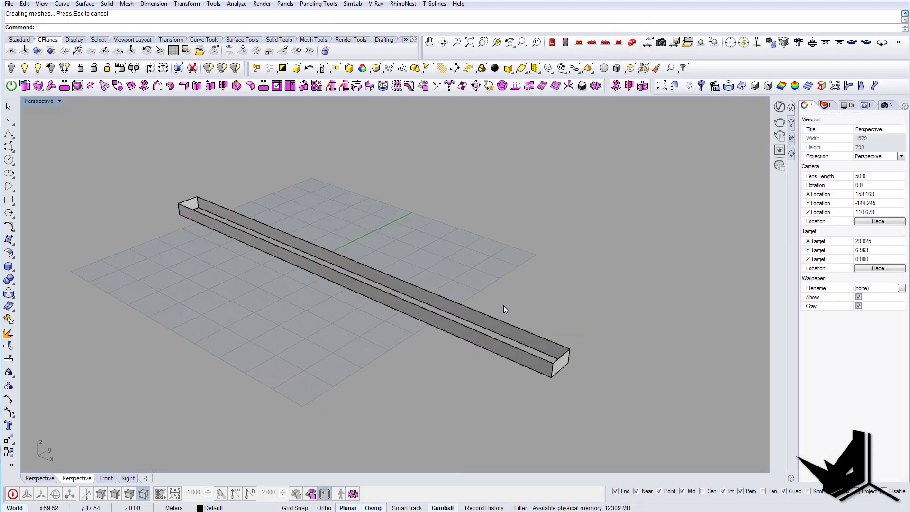
# Step: Cap the open box walls into a closed solid bar
pyautogui.click(474, 342)
pyautogui.write('cap')
pyautogui.press('Return')
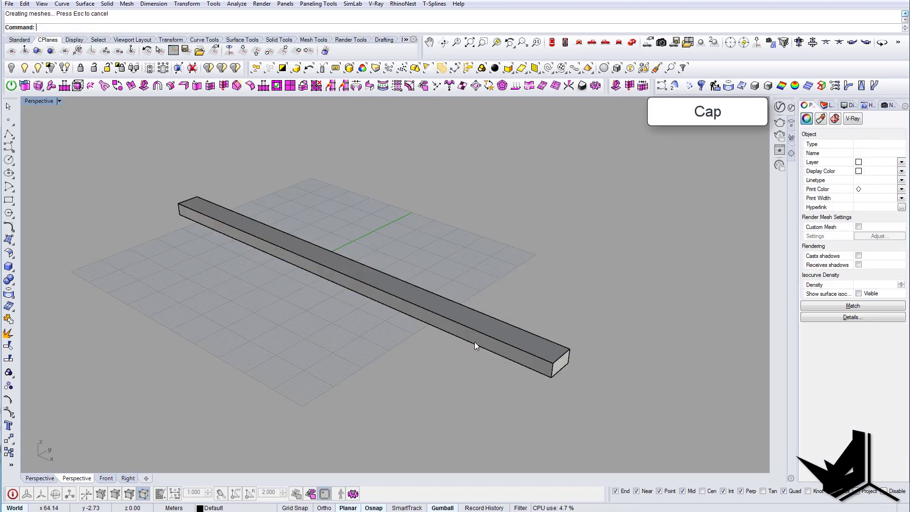
# Step: Stretch the capped bar to make it much longer along its long axis, and hide it
pyautogui.moveTo(466, 395); pyautogui.dragTo(507, 379, button='right')
pyautogui.click(510, 341)
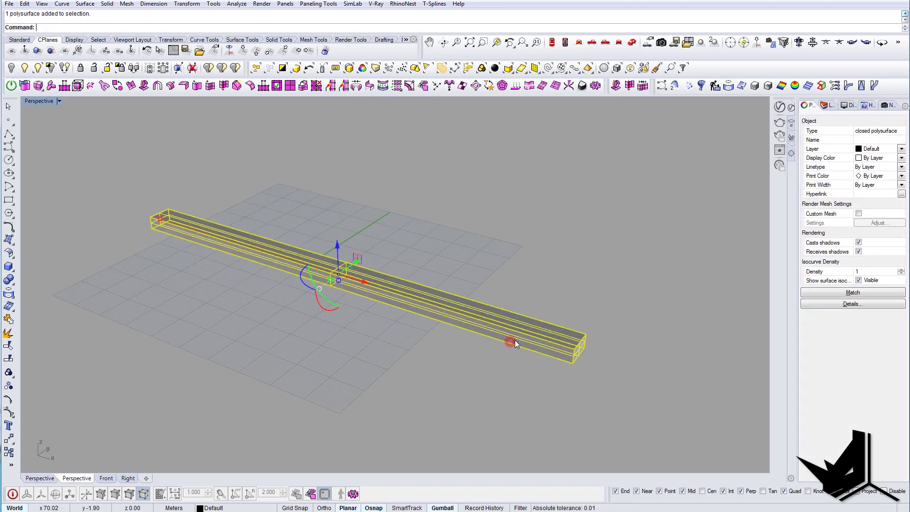
pyautogui.scroll(-4, 513, 340)
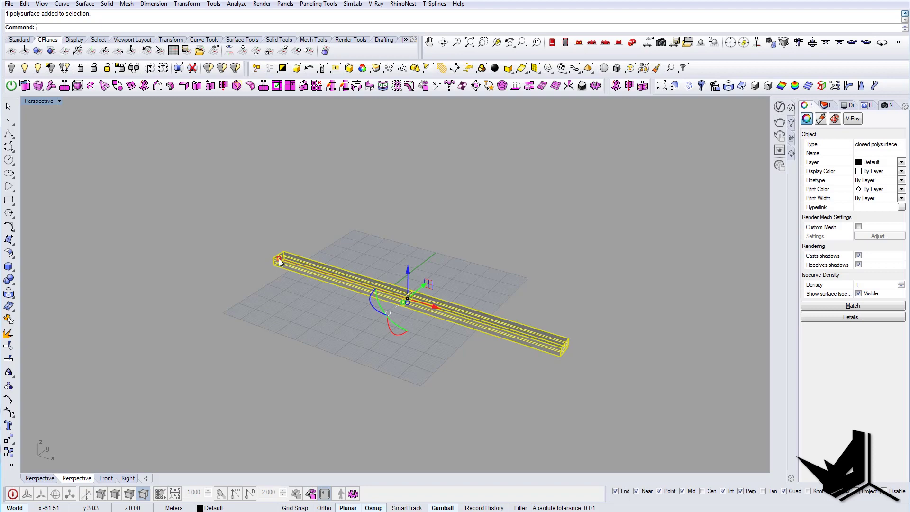
pyautogui.moveTo(279, 259); pyautogui.dragTo(55, 190)
pyautogui.click(439, 276)
pyautogui.scroll(6, 440, 277)
pyautogui.moveTo(439, 278); pyautogui.dragTo(394, 326, button='right')
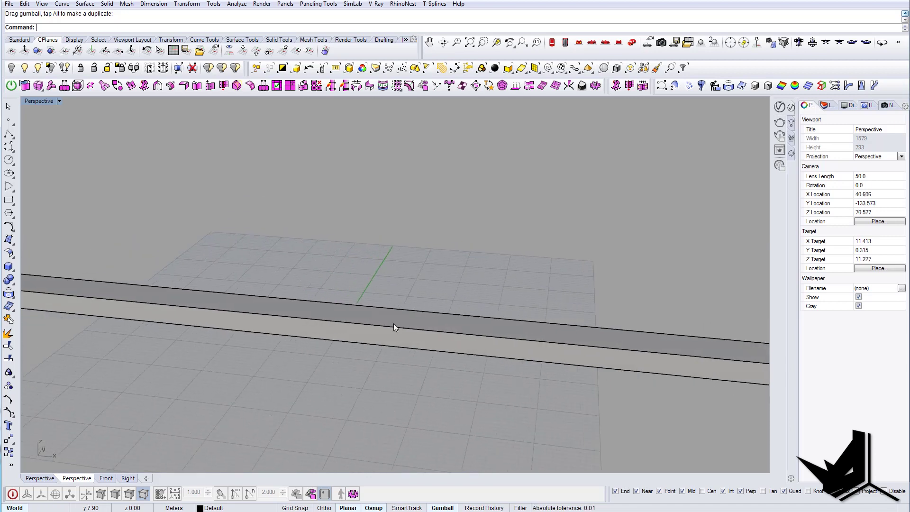
pyautogui.click(394, 327)
pyautogui.hotkey('ctrl', 'h')
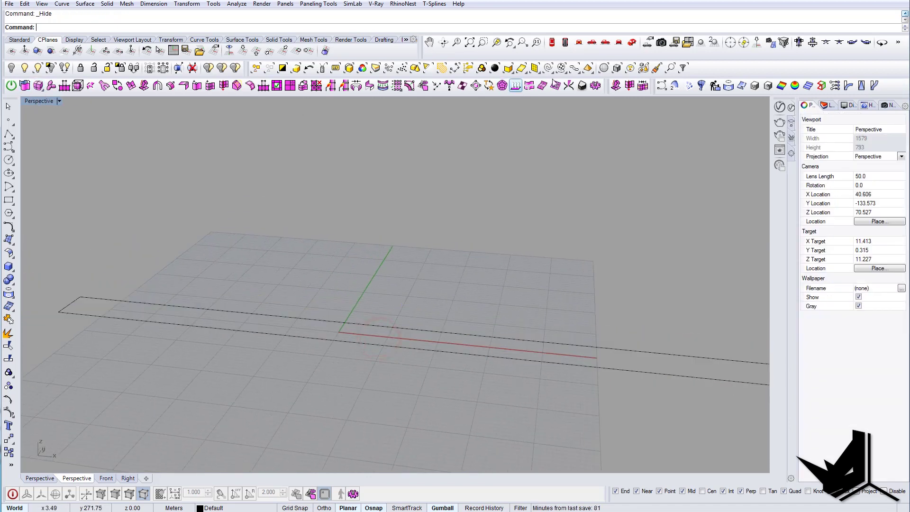
# Step: Create a smooth T-spline plane with 2 by 2 faces in the Right view, on the negative Y side of the origin
pyautogui.click(591, 43)
pyautogui.click(38, 85)
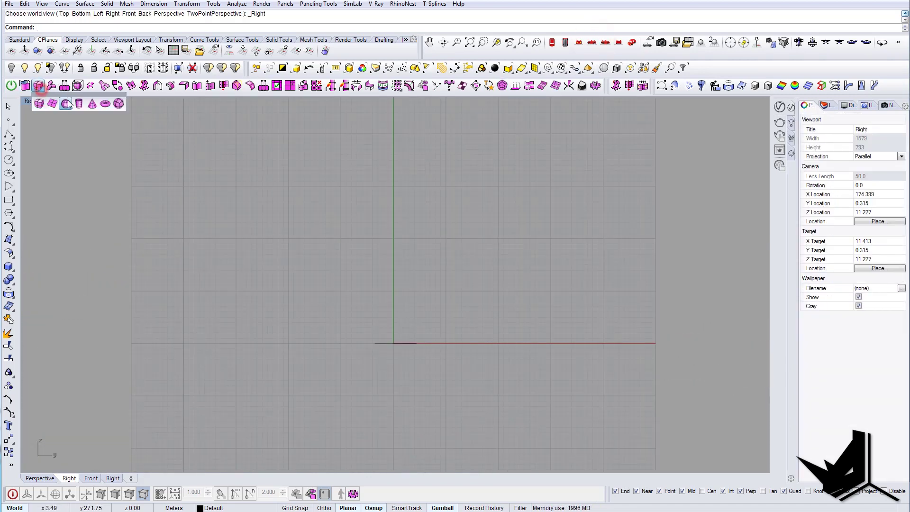
pyautogui.click(55, 104)
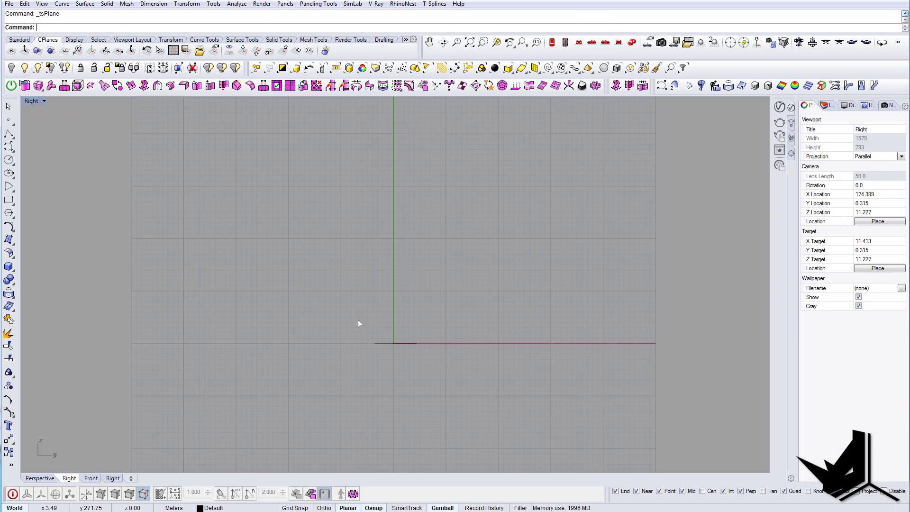
pyautogui.scroll(3, 338, 334)
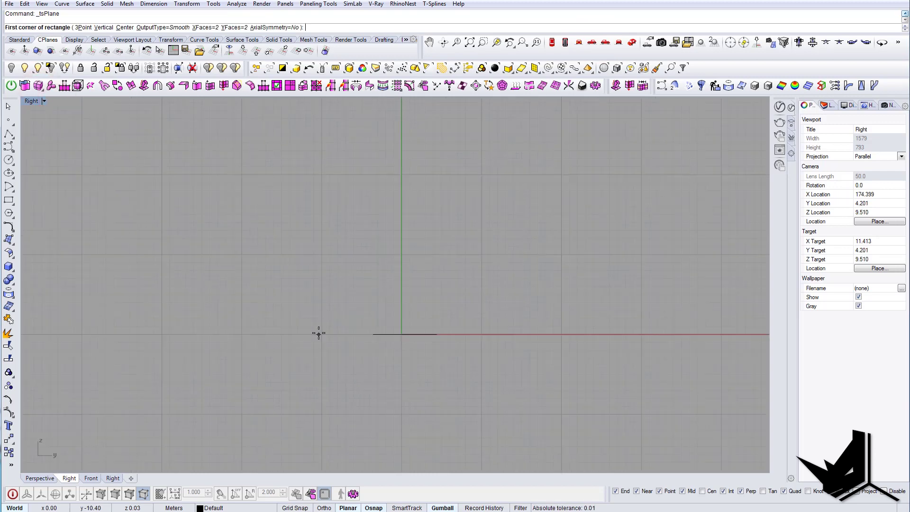
pyautogui.click(207, 252)
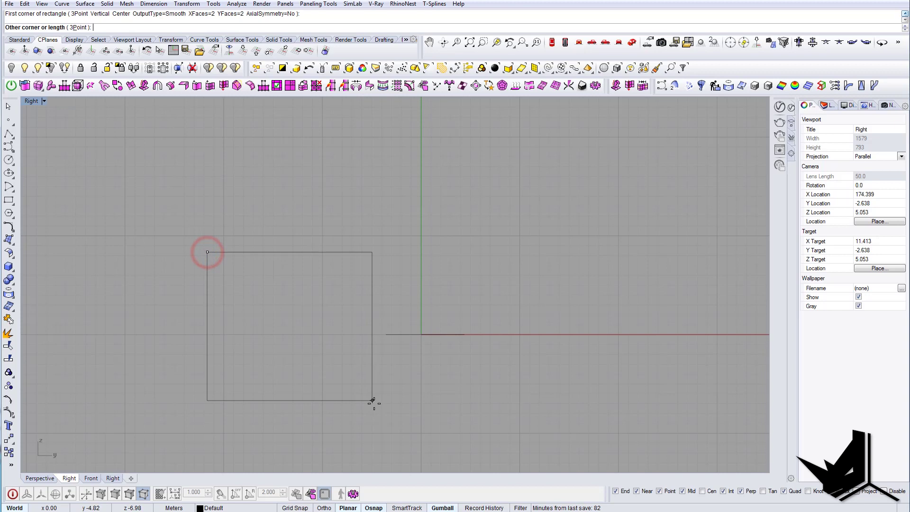
pyautogui.click(379, 411)
# Step: Turn on T-Splines editing for the new plane and set the Perspective view's construction plane to World Top
pyautogui.moveTo(311, 345); pyautogui.dragTo(351, 364, button='right')
pyautogui.click(334, 351)
pyautogui.click(13, 493)
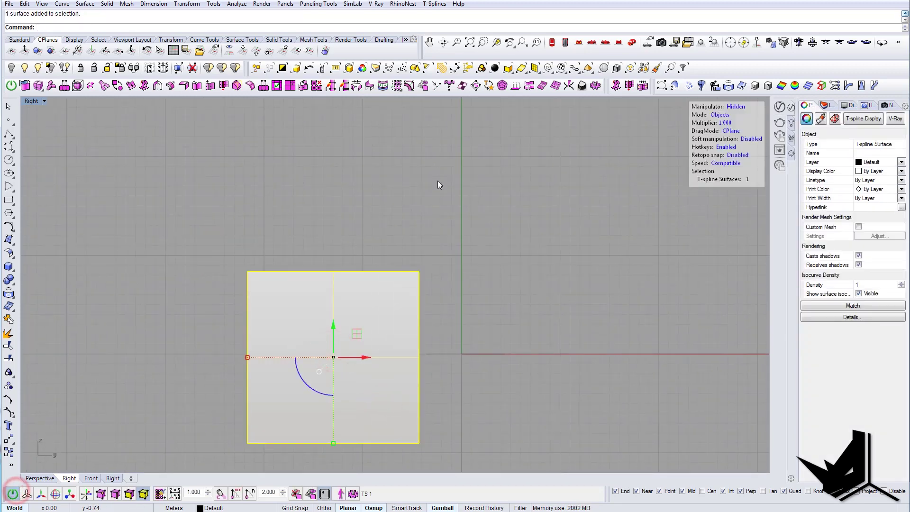
pyautogui.click(632, 43)
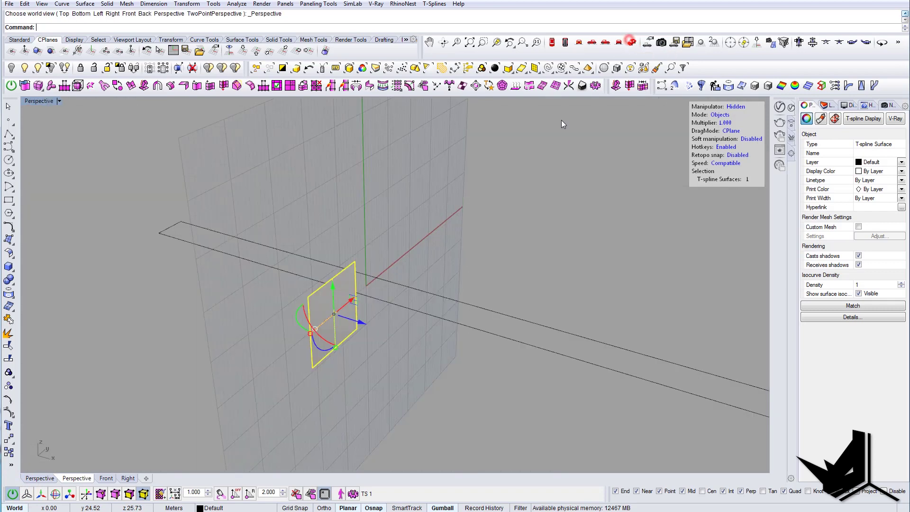
pyautogui.click(242, 53)
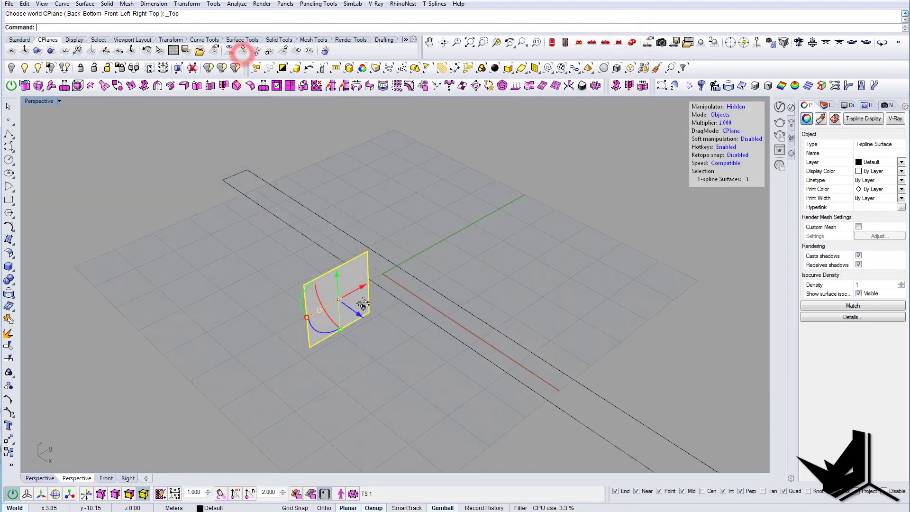
# Step: Select all vertices of the T-spline plane and remove its creases
pyautogui.click(103, 499)
pyautogui.keyDown('shift'); pyautogui.moveTo(463, 260); pyautogui.dragTo(405, 307, button='right'); pyautogui.keyUp('shift')
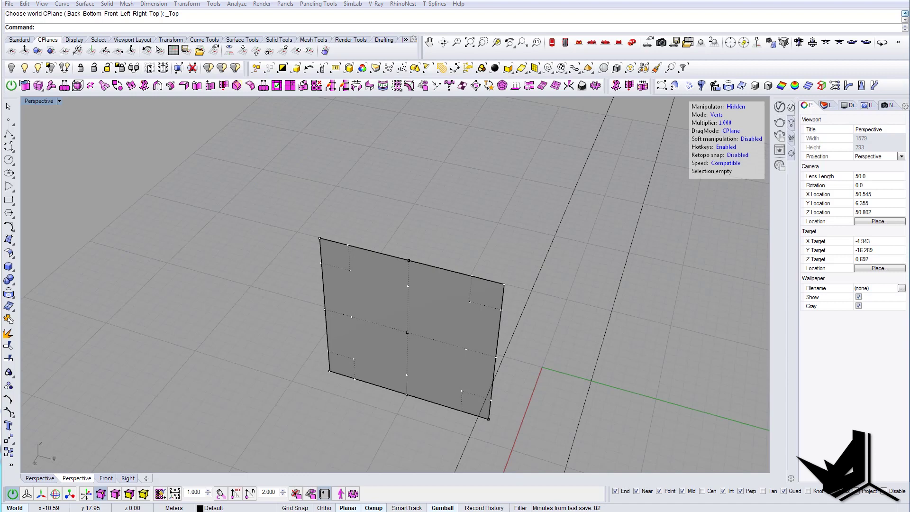
pyautogui.keyDown('shift'); pyautogui.moveTo(387, 326); pyautogui.dragTo(408, 317, button='right'); pyautogui.keyUp('shift')
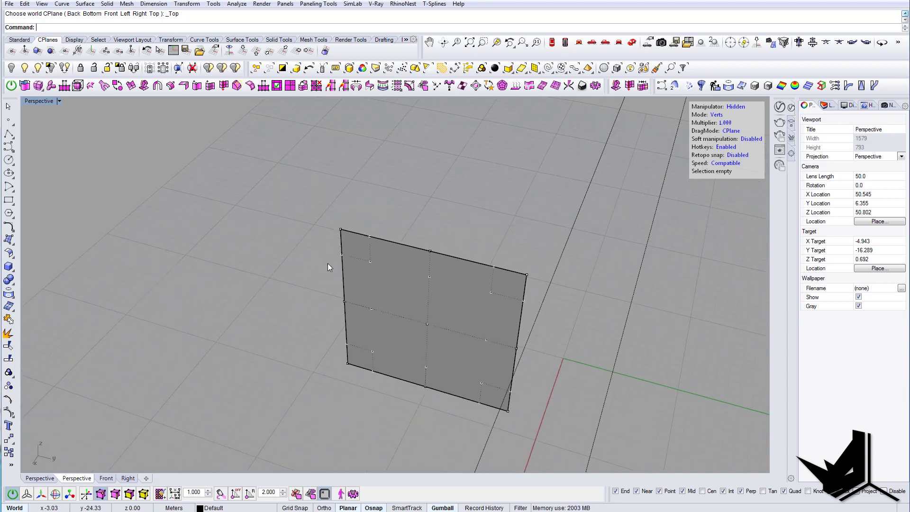
pyautogui.keyDown('shift'); pyautogui.moveTo(325, 216); pyautogui.dragTo(314, 222, button='right'); pyautogui.keyUp('shift')
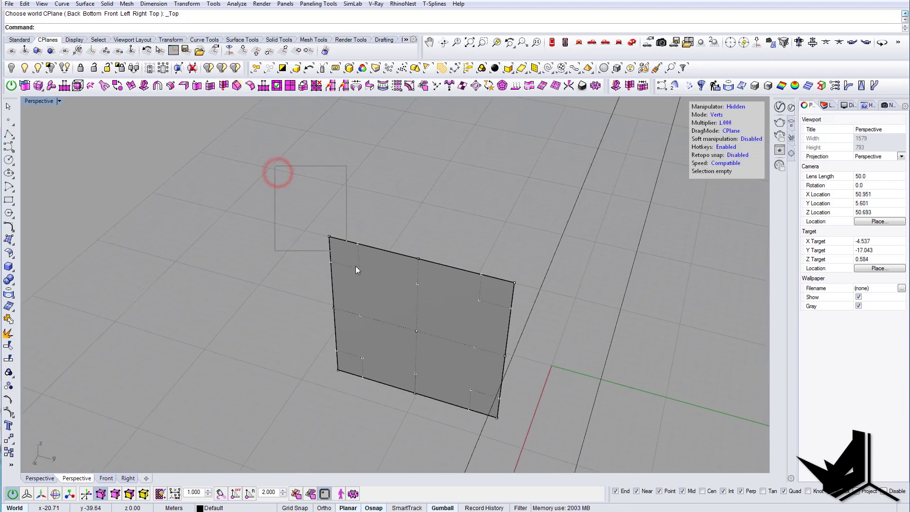
pyautogui.moveTo(356, 269); pyautogui.dragTo(530, 447)
pyautogui.click(300, 194)
pyautogui.moveTo(303, 205); pyautogui.dragTo(392, 298)
pyautogui.moveTo(392, 297); pyautogui.dragTo(421, 310, button='right')
pyautogui.click(276, 181)
pyautogui.moveTo(280, 197); pyautogui.dragTo(582, 451)
pyautogui.keyDown('shift'); pyautogui.moveTo(282, 211); pyautogui.dragTo(235, 193, button='right'); pyautogui.keyUp('shift')
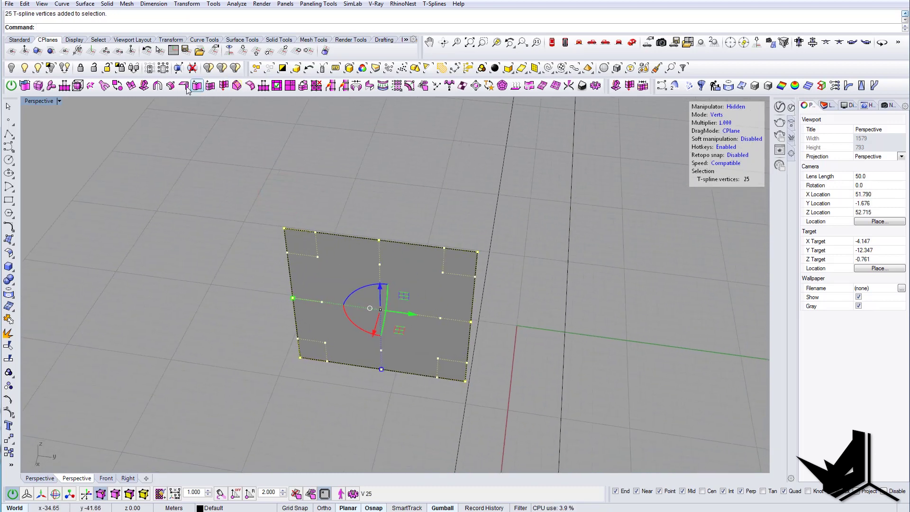
pyautogui.moveTo(379, 274); pyautogui.dragTo(382, 272, button='right')
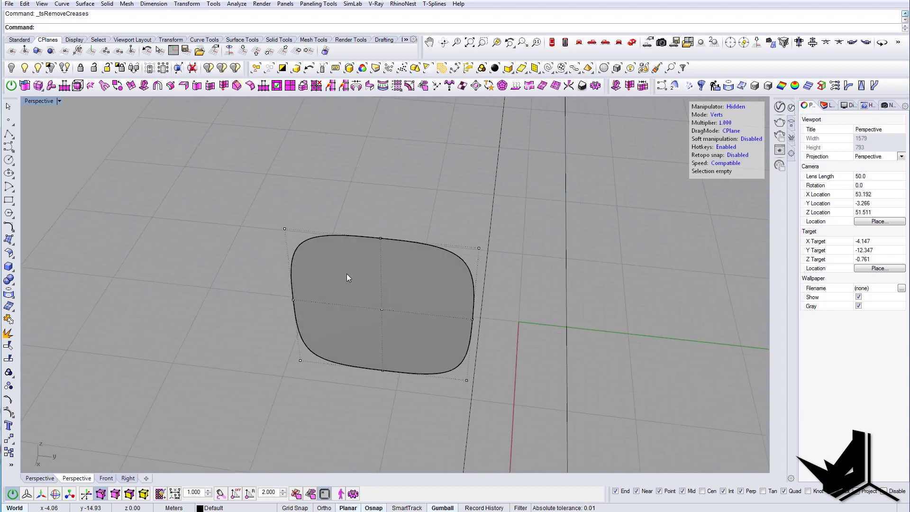
# Step: Extrude the two edges at the T-spline plane's negative Y end outward along the Y axis
pyautogui.click(117, 493)
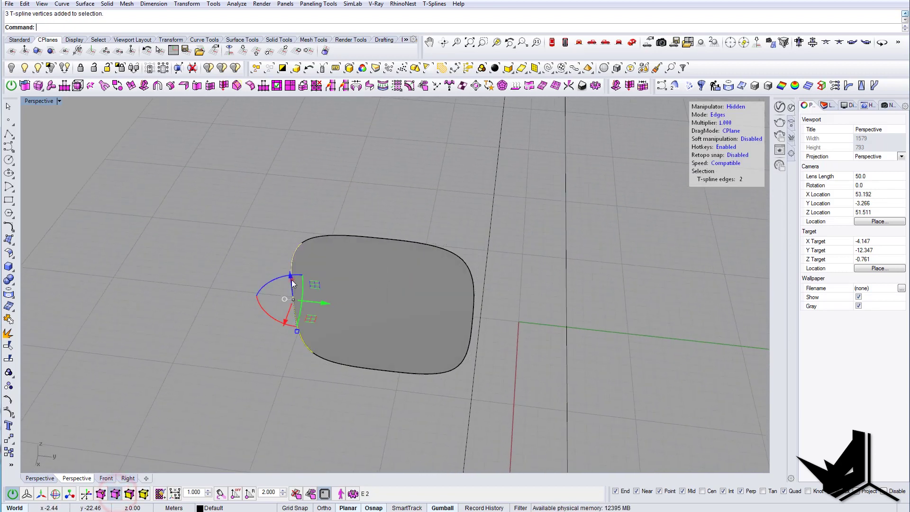
pyautogui.click(291, 280)
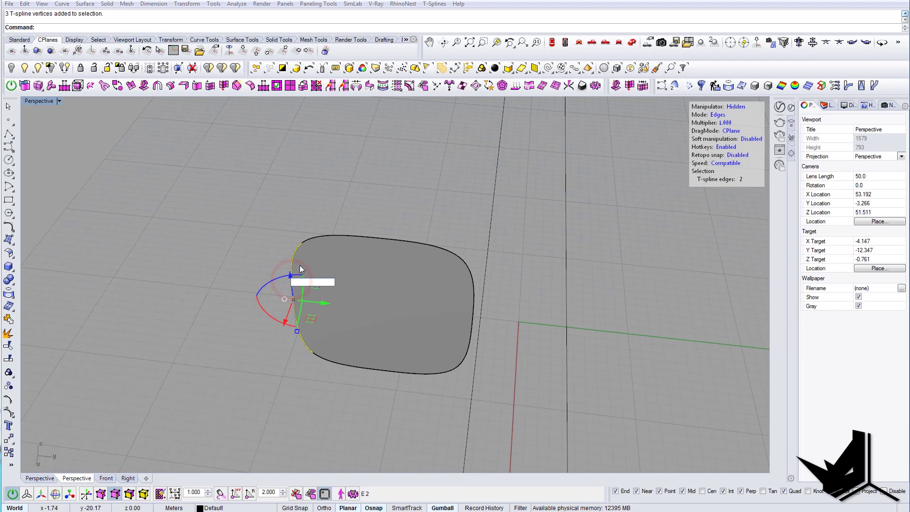
pyautogui.click(133, 88)
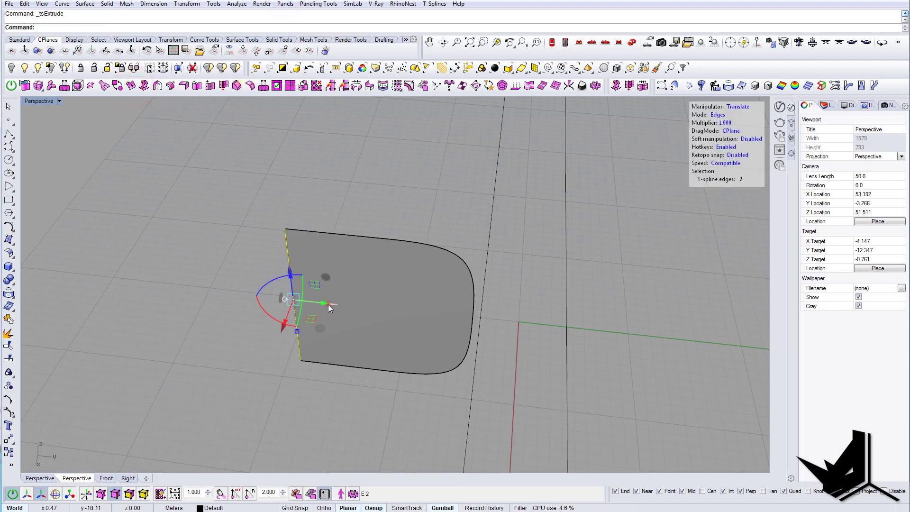
pyautogui.moveTo(328, 304); pyautogui.dragTo(292, 299)
# Step: Extrude the two opposite end edges of the T-spline plane outward in the positive Y direction
pyautogui.keyDown('shift'); pyautogui.moveTo(399, 323); pyautogui.dragTo(299, 318, button='right'); pyautogui.keyUp('shift')
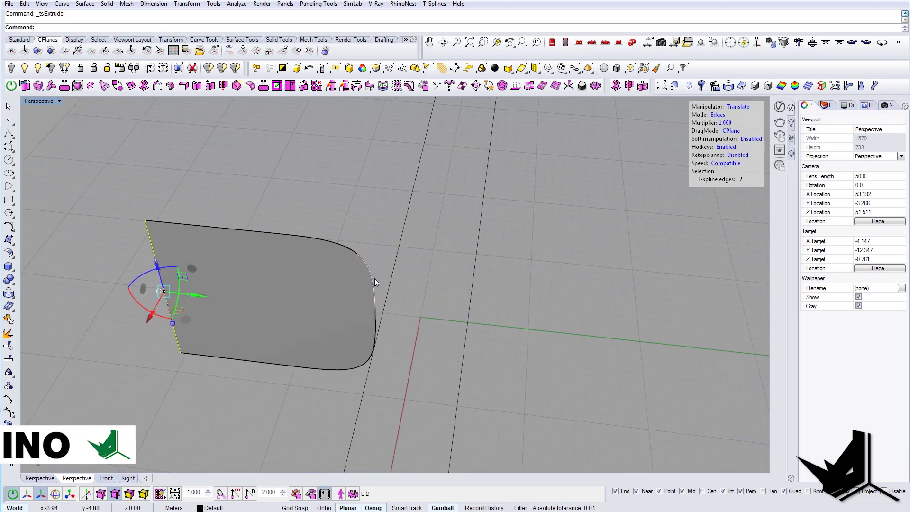
pyautogui.click(372, 279)
pyautogui.keyDown('shift'); pyautogui.click(374, 337); pyautogui.keyUp('shift')
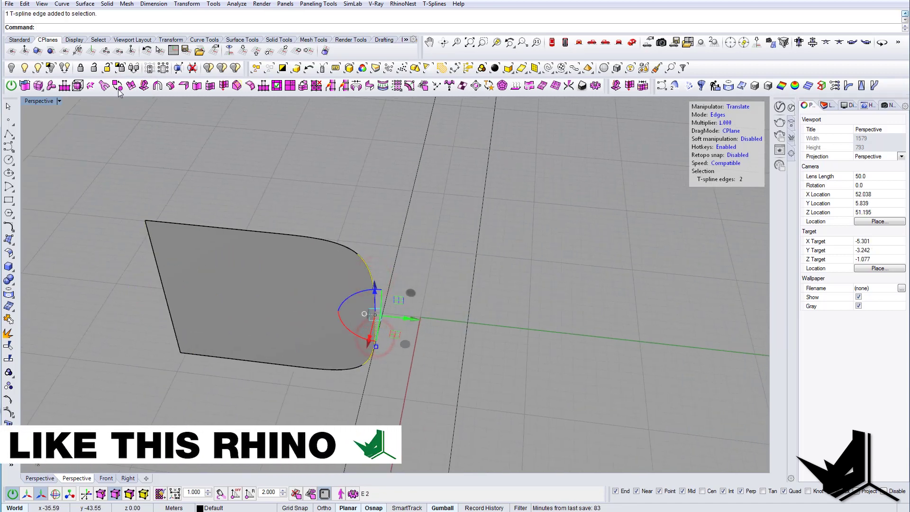
pyautogui.click(143, 86)
pyautogui.moveTo(409, 321); pyautogui.dragTo(445, 330)
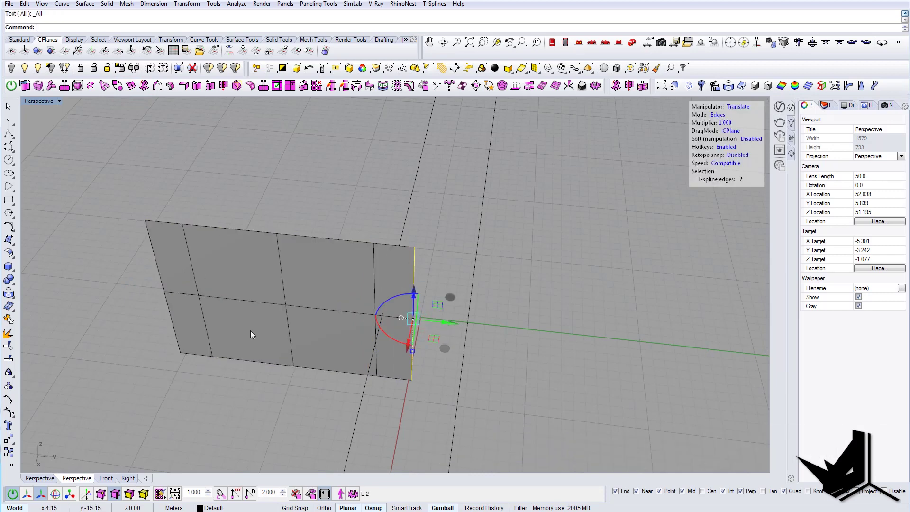
# Step: Delete the two inner edge columns beside the end edges of the T-spline plane
pyautogui.moveTo(250, 330); pyautogui.dragTo(220, 294, button='right')
pyautogui.click(220, 292)
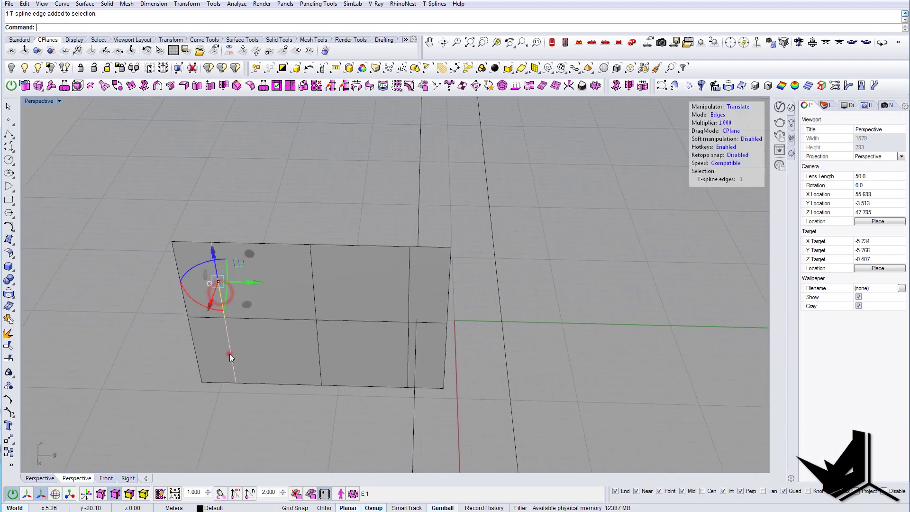
pyautogui.keyDown('shift'); pyautogui.click(410, 283); pyautogui.keyUp('shift')
pyautogui.keyDown('shift'); pyautogui.click(406, 356); pyautogui.keyUp('shift')
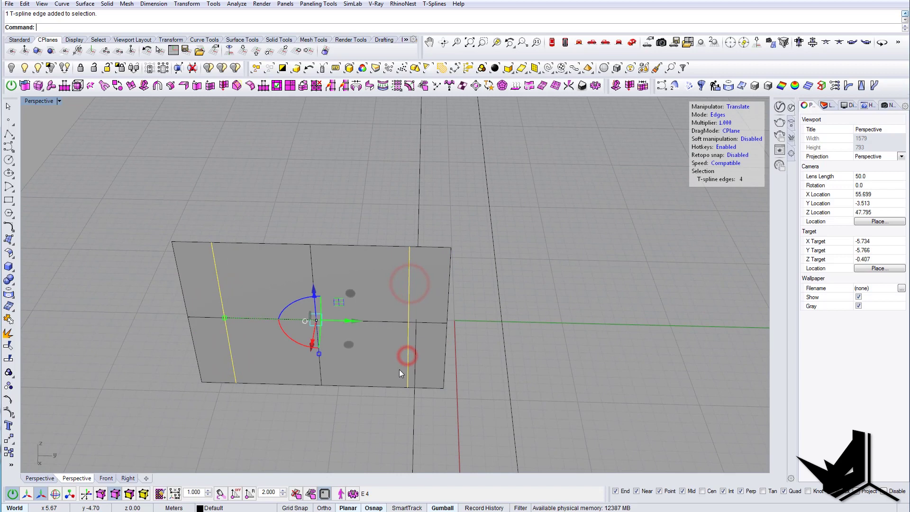
pyautogui.press('Delete')
# Step: Narrow the T-spline plane along the Y axis
pyautogui.moveTo(300, 309)
pyautogui.keyDown('shift'); pyautogui.mouseDown(button='right')
pyautogui.moveTo(332, 307)
pyautogui.moveTo(290, 299)
pyautogui.moveTo(296, 308)
pyautogui.mouseUp(button='right'); pyautogui.keyUp('shift')
pyautogui.press('a')
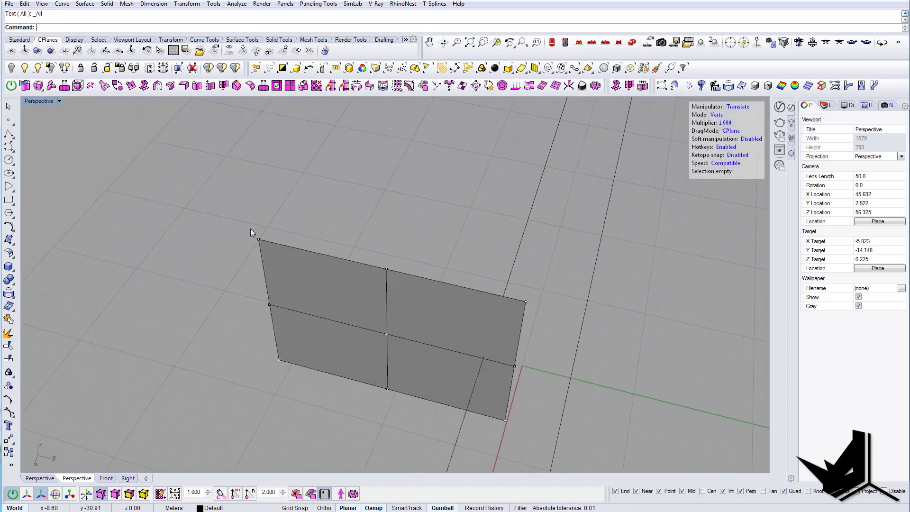
pyautogui.moveTo(241, 209); pyautogui.dragTo(290, 231, button='right')
pyautogui.moveTo(340, 205); pyautogui.dragTo(559, 410)
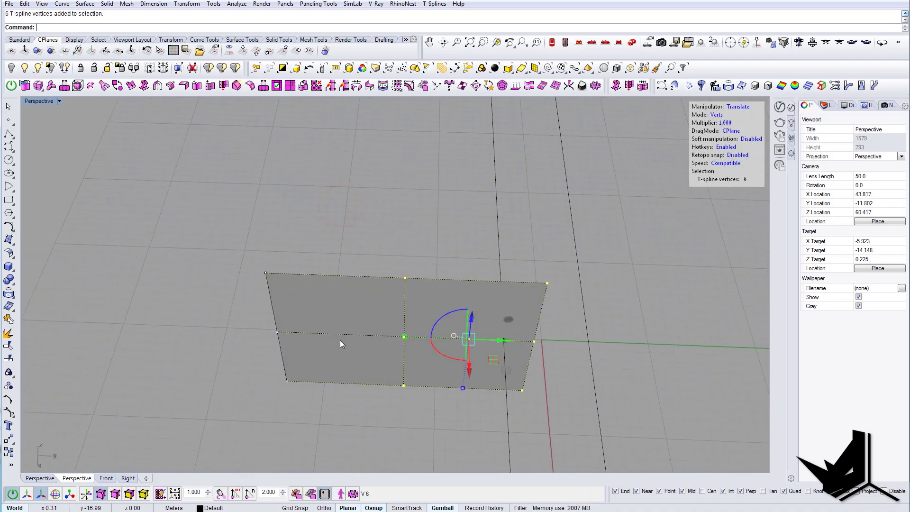
pyautogui.moveTo(144, 199); pyautogui.dragTo(595, 413)
pyautogui.moveTo(277, 334); pyautogui.dragTo(351, 340)
pyautogui.moveTo(362, 346); pyautogui.dragTo(337, 282, button='right')
# Step: Try raising groups of the plane's lower vertices along Z, comparing the box and smooth displays
pyautogui.moveTo(197, 324); pyautogui.dragTo(305, 376)
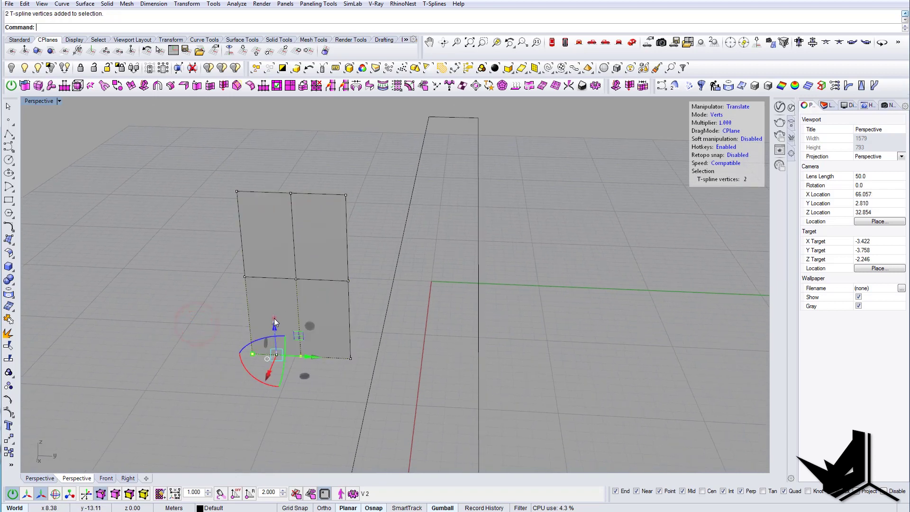
pyautogui.moveTo(273, 318); pyautogui.dragTo(273, 291)
pyautogui.press('Tab')
pyautogui.moveTo(273, 293); pyautogui.dragTo(308, 349, button='right')
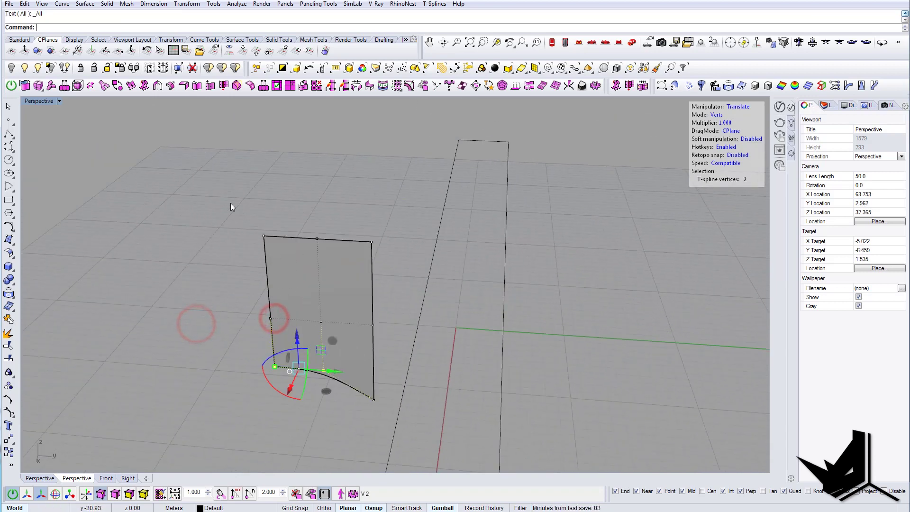
pyautogui.press('Tab')
pyautogui.hotkey('ctrl', 'z')
pyautogui.moveTo(228, 200); pyautogui.dragTo(290, 413)
pyautogui.moveTo(276, 290); pyautogui.dragTo(347, 412)
pyautogui.moveTo(329, 288); pyautogui.dragTo(327, 259)
pyautogui.press('Tab')
pyautogui.moveTo(341, 285); pyautogui.dragTo(299, 258, button='right')
pyautogui.click(263, 179)
# Step: Delete the interior edges of the T-spline plane so only its four corner vertices remain
pyautogui.press('s')
pyautogui.click(350, 315)
pyautogui.moveTo(344, 337); pyautogui.dragTo(326, 340, button='right')
pyautogui.click(314, 289)
pyautogui.click(339, 310)
pyautogui.press('Delete')
# Step: Move diagonally opposite corner vertices of the four-vertex T-spline plane to twist it
pyautogui.rightClick(320, 280)
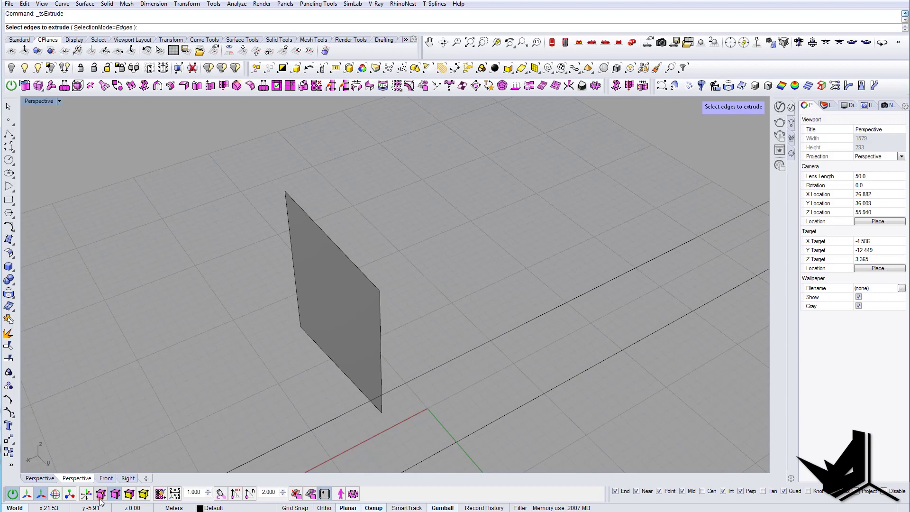
pyautogui.moveTo(273, 171); pyautogui.dragTo(294, 201, button='right')
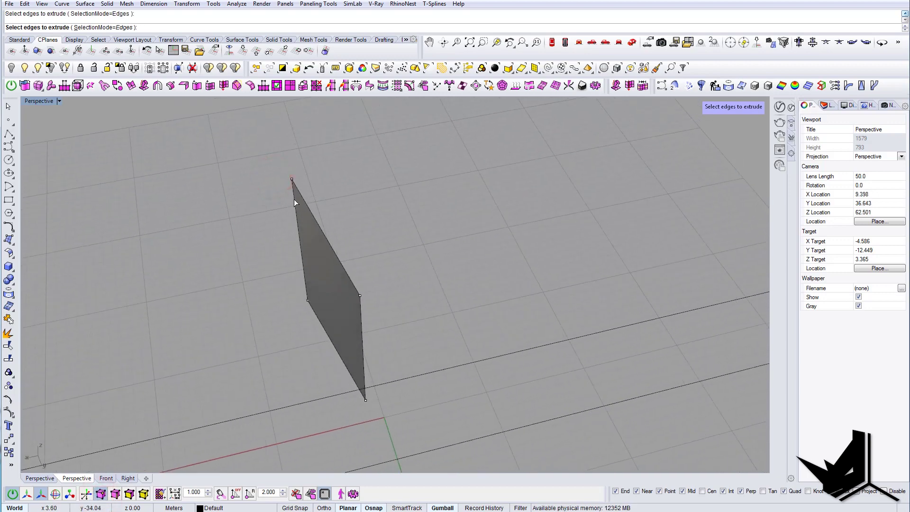
pyautogui.click(103, 501)
pyautogui.moveTo(261, 152); pyautogui.dragTo(306, 201)
pyautogui.moveTo(251, 188); pyautogui.dragTo(269, 176, button='right')
pyautogui.moveTo(378, 217); pyautogui.dragTo(423, 185, button='right')
pyautogui.moveTo(424, 447); pyautogui.dragTo(456, 385)
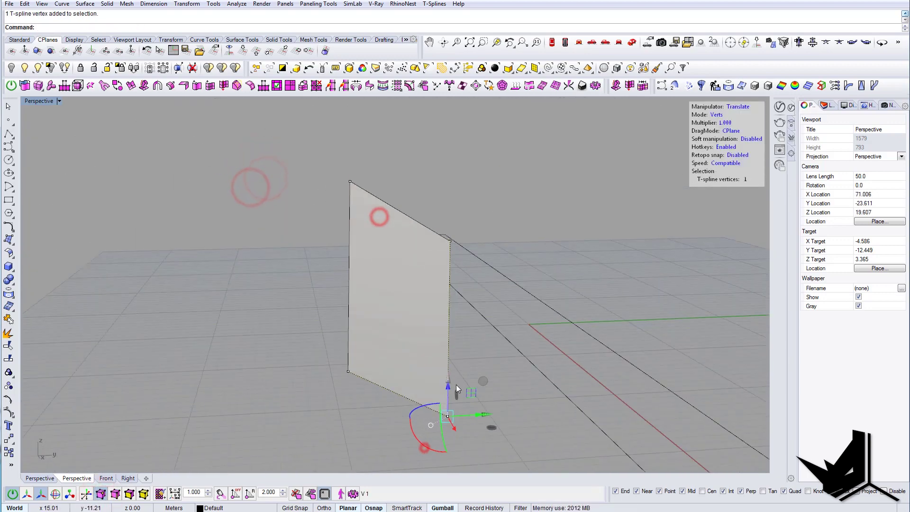
pyautogui.moveTo(448, 380); pyautogui.dragTo(522, 321, button='right')
# Step: Add mirror symmetry to the twisted T-spline surface about one of its vertical end edges
pyautogui.click(115, 493)
pyautogui.click(358, 349)
pyautogui.click(157, 88)
pyautogui.click(345, 308)
pyautogui.moveTo(340, 281); pyautogui.dragTo(308, 344, button='right')
pyautogui.click(271, 28)
pyautogui.click(91, 27)
pyautogui.click(321, 281)
pyautogui.click(348, 217)
pyautogui.click(8, 110)
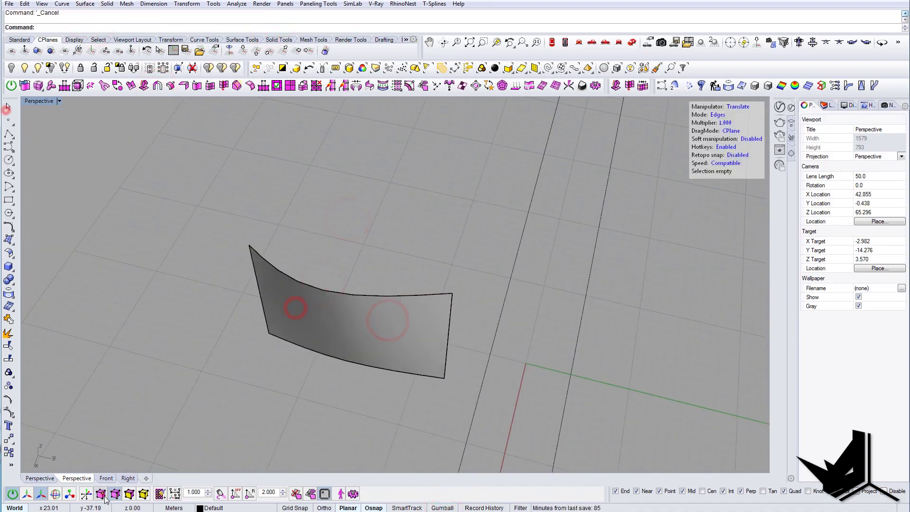
# Step: Move vertices of the symmetric surface so its top and bottom edges curve in opposite directions
pyautogui.click(101, 494)
pyautogui.moveTo(376, 318); pyautogui.dragTo(337, 271, button='right')
pyautogui.moveTo(337, 267); pyautogui.dragTo(285, 215)
pyautogui.moveTo(303, 236); pyautogui.dragTo(313, 332, button='right')
pyautogui.moveTo(288, 201); pyautogui.dragTo(219, 198)
pyautogui.click(229, 199)
pyautogui.moveTo(327, 350); pyautogui.dragTo(355, 266, button='right')
pyautogui.moveTo(365, 404); pyautogui.dragTo(345, 369)
pyautogui.moveTo(351, 350); pyautogui.dragTo(432, 404, button='right')
pyautogui.click(366, 187)
pyautogui.moveTo(365, 188); pyautogui.dragTo(382, 260, button='right')
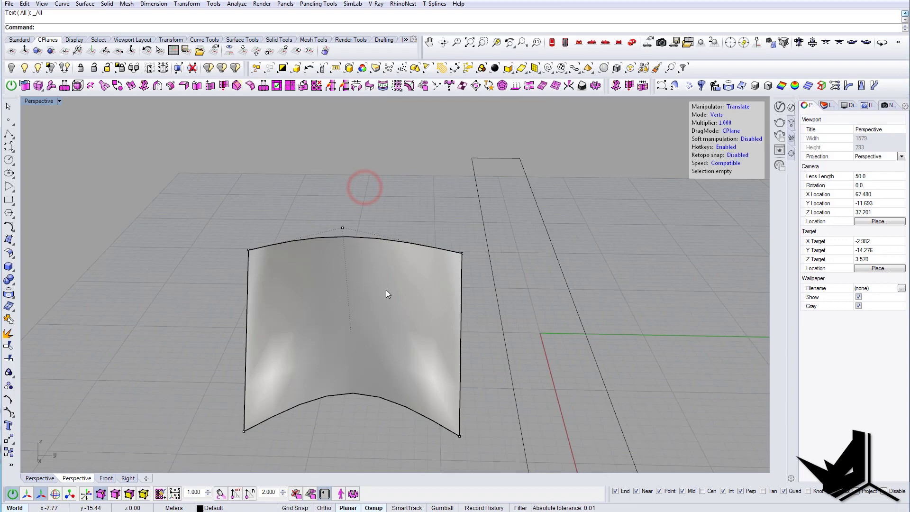
# Step: Subdivide the surface's top and bottom edges to add a vertical edge in each half
pyautogui.click(115, 493)
pyautogui.moveTo(323, 436); pyautogui.dragTo(289, 214)
pyautogui.click(209, 87)
pyautogui.click(299, 243)
# Step: Subdivide all five vertical edges to add a horizontal edge across the surface's middle
pyautogui.moveTo(424, 436); pyautogui.dragTo(403, 214)
pyautogui.moveTo(401, 316); pyautogui.dragTo(285, 265, button='right')
pyautogui.moveTo(383, 296); pyautogui.dragTo(256, 270)
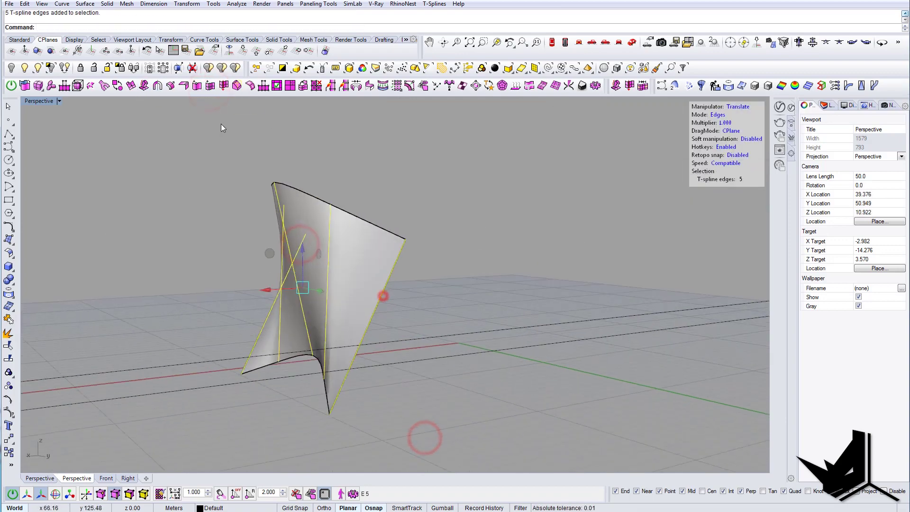
pyautogui.click(213, 87)
pyautogui.click(367, 328)
pyautogui.moveTo(368, 327)
pyautogui.mouseDown(button='right')
pyautogui.moveTo(336, 275)
pyautogui.moveTo(400, 288)
pyautogui.moveTo(402, 339)
pyautogui.mouseUp(button='right')
pyautogui.click(8, 107)
# Step: Set the Perspective viewport to Wireframe display
pyautogui.click(311, 207)
pyautogui.click(308, 277)
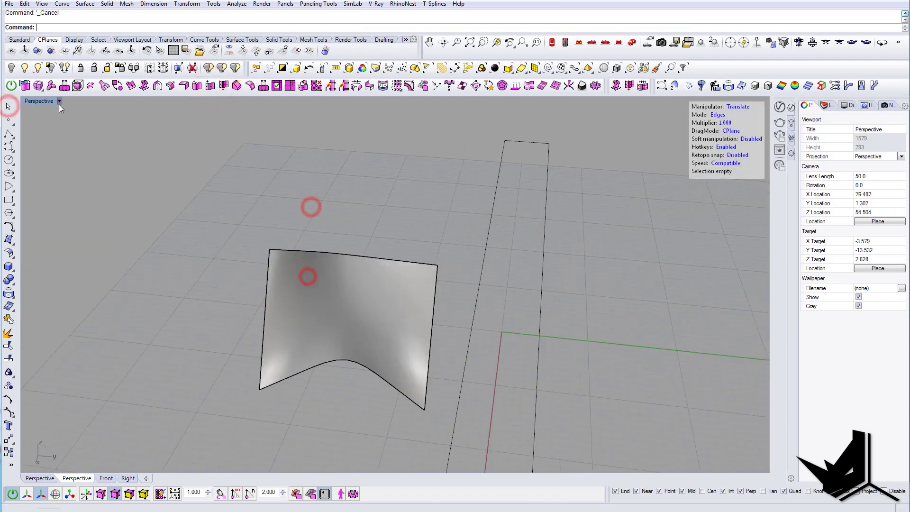
pyautogui.click(59, 101)
pyautogui.click(59, 127)
pyautogui.moveTo(293, 297)
pyautogui.mouseDown(button='right')
pyautogui.moveTo(326, 268)
pyautogui.moveTo(322, 285)
pyautogui.mouseUp(button='right')
pyautogui.click(8, 107)
pyautogui.click(317, 276)
# Step: Add mirror symmetry to the whole T-spline surface about the vertical edge at its negative Y end
pyautogui.click(142, 494)
pyautogui.click(340, 363)
pyautogui.click(158, 87)
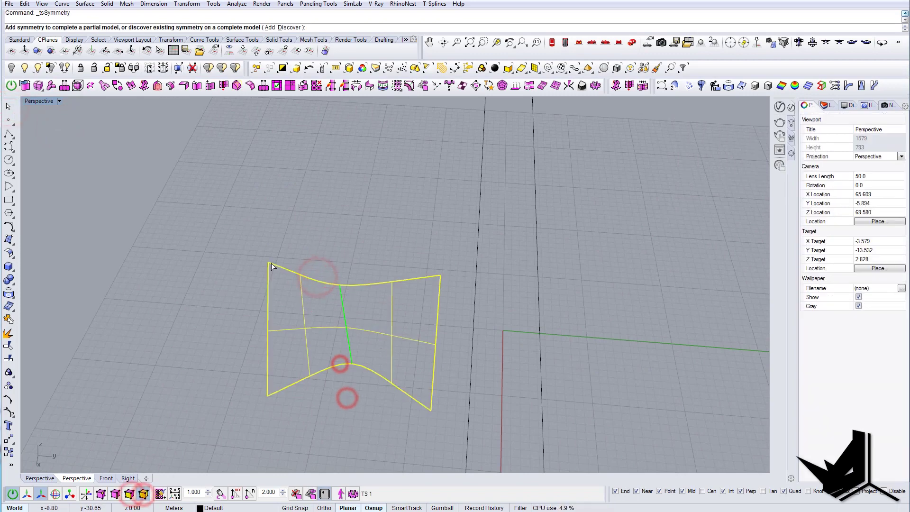
pyautogui.click(268, 262)
pyautogui.click(267, 398)
pyautogui.click(267, 398)
pyautogui.moveTo(329, 400)
pyautogui.mouseDown(button='right')
pyautogui.moveTo(270, 345)
pyautogui.moveTo(291, 373)
pyautogui.moveTo(263, 319)
pyautogui.mouseUp(button='right')
pyautogui.press('Tab')
# Step: Set the Perspective viewport to Shaded display and inspect the mirrored surface in box and smooth modes
pyautogui.click(58, 101)
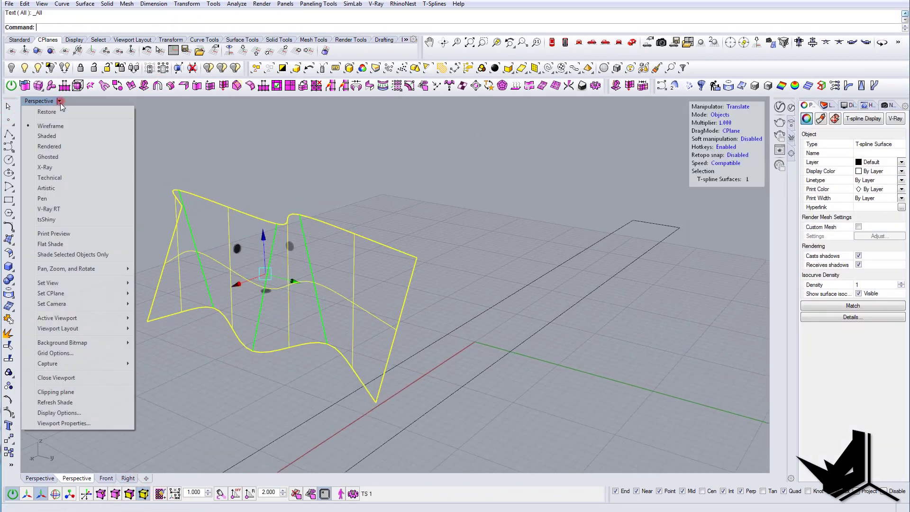
pyautogui.click(59, 137)
pyautogui.moveTo(303, 208); pyautogui.dragTo(274, 179, button='right')
pyautogui.click(274, 178)
pyautogui.moveTo(275, 178)
pyautogui.mouseDown(button='right')
pyautogui.moveTo(210, 154)
pyautogui.moveTo(307, 169)
pyautogui.moveTo(302, 179)
pyautogui.moveTo(330, 188)
pyautogui.moveTo(384, 256)
pyautogui.moveTo(308, 339)
pyautogui.moveTo(333, 348)
pyautogui.moveTo(390, 311)
pyautogui.moveTo(402, 319)
pyautogui.mouseUp(button='right')
pyautogui.press('Tab')
pyautogui.press('Tab')
pyautogui.press('Tab')
pyautogui.moveTo(508, 359)
pyautogui.mouseDown(button='right')
pyautogui.moveTo(493, 341)
pyautogui.moveTo(459, 359)
pyautogui.moveTo(464, 369)
pyautogui.moveTo(410, 332)
pyautogui.moveTo(425, 297)
pyautogui.moveTo(416, 290)
pyautogui.moveTo(329, 301)
pyautogui.moveTo(287, 292)
pyautogui.moveTo(385, 312)
pyautogui.moveTo(397, 346)
pyautogui.mouseUp(button='right')
pyautogui.press('Tab')
# Step: Convert the mirrored T-spline surface to a Rhino NURBS surface
pyautogui.click(398, 343)
pyautogui.moveTo(398, 344)
pyautogui.mouseDown(button='right')
pyautogui.moveTo(412, 325)
pyautogui.moveTo(396, 334)
pyautogui.moveTo(434, 350)
pyautogui.moveTo(417, 327)
pyautogui.mouseUp(button='right')
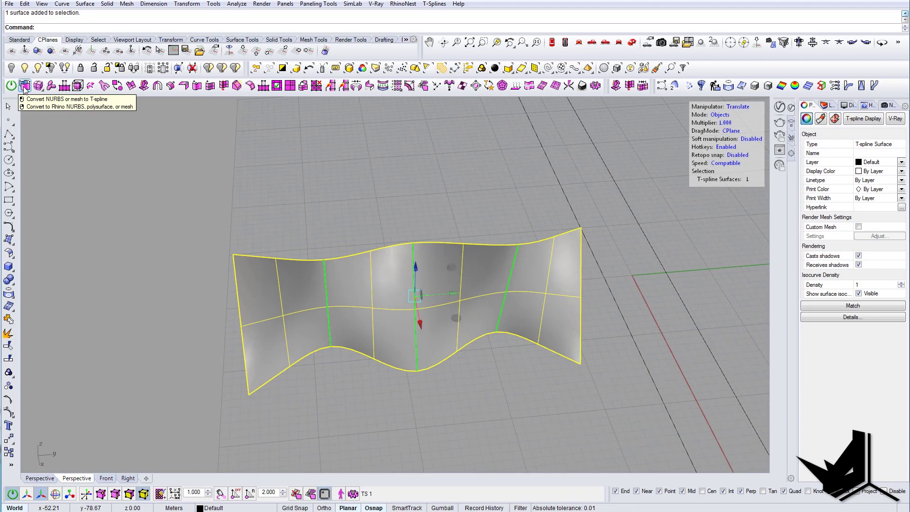
pyautogui.rightClick(25, 86)
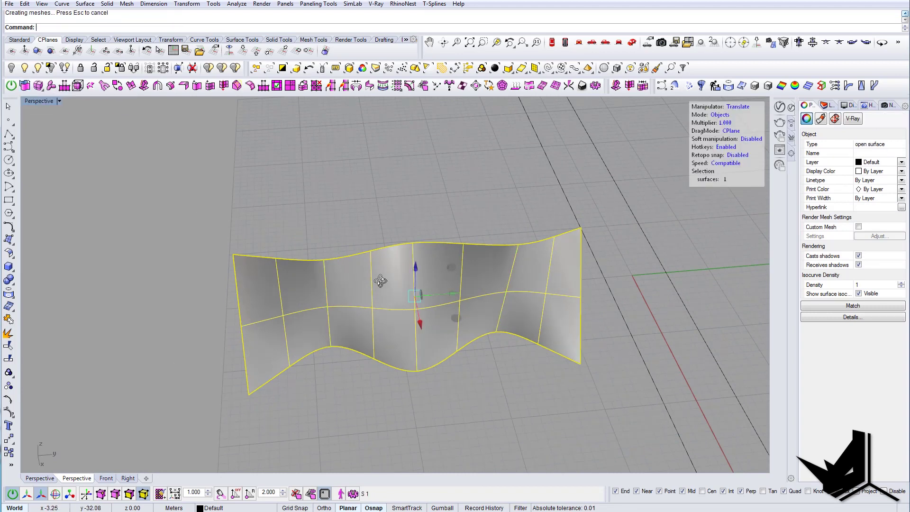
pyautogui.moveTo(380, 281); pyautogui.dragTo(385, 283, button='right')
pyautogui.rightClick(371, 362)
pyautogui.rightClick(369, 362)
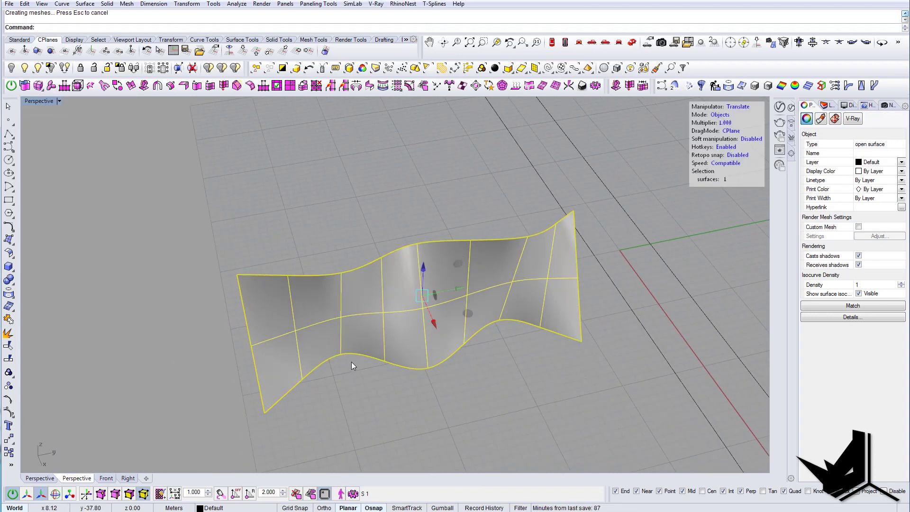
# Step: Draw two lines outward along X from the two inward bends of the wave surface's lower edge
pyautogui.write('line')
pyautogui.press('Return')
pyautogui.click(340, 354)
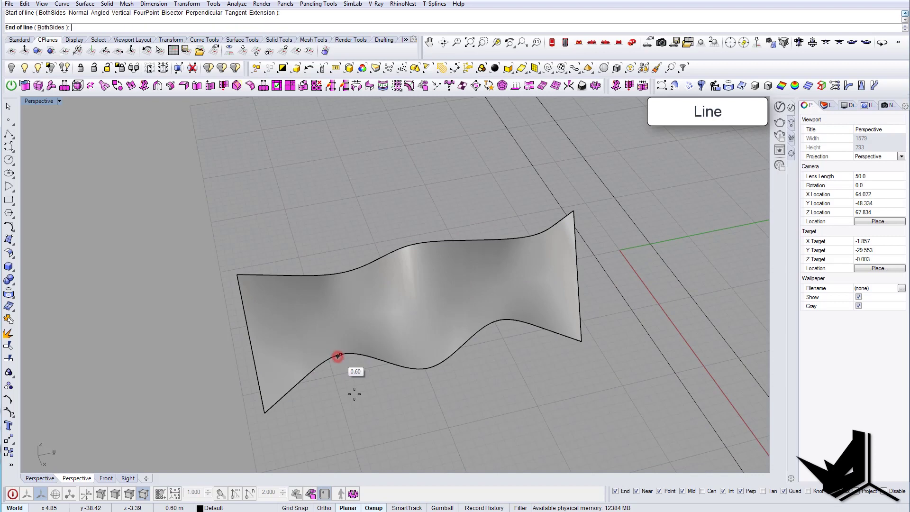
pyautogui.click(360, 425)
pyautogui.press('Return')
pyautogui.click(502, 318)
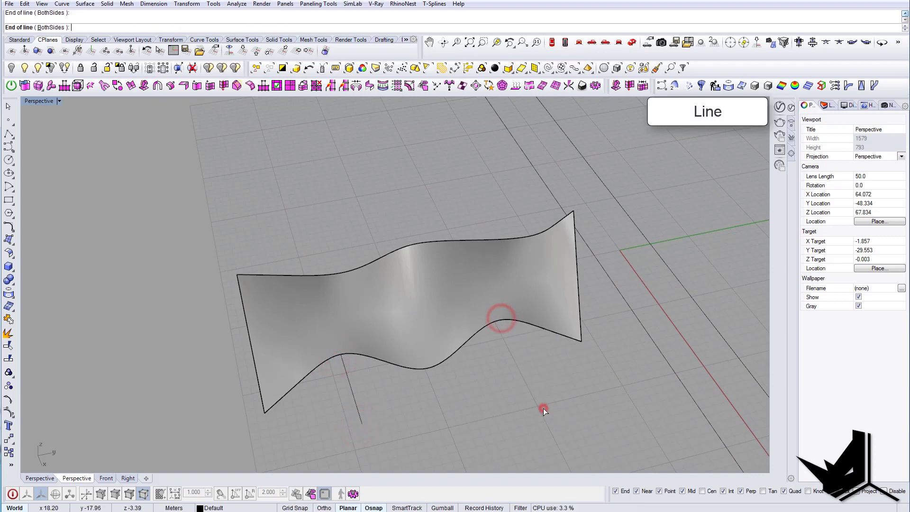
# Step: Shift both lines in negative X to cross the surface and extrude them upward into vertical cutting planes taller than it
pyautogui.moveTo(356, 419); pyautogui.dragTo(334, 397)
pyautogui.moveTo(334, 397); pyautogui.dragTo(370, 347, button='right')
pyautogui.scroll(-7, 370, 347)
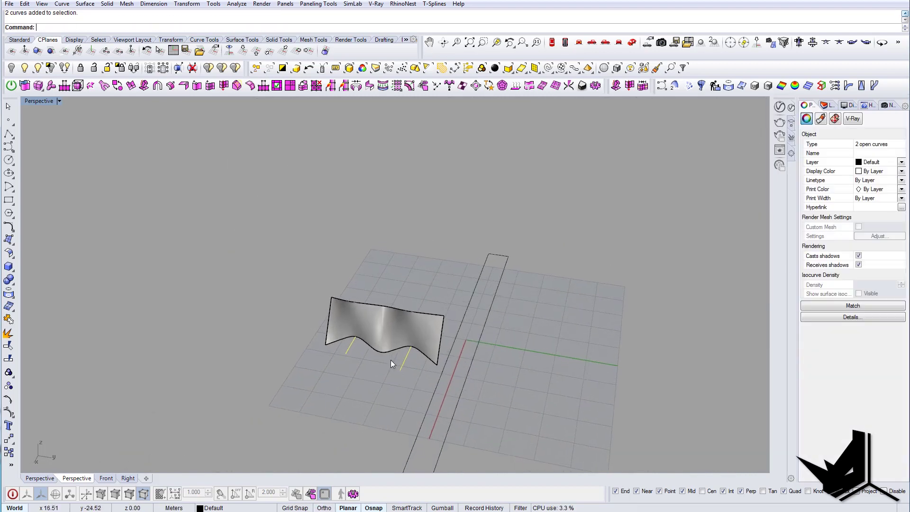
pyautogui.moveTo(404, 377); pyautogui.dragTo(340, 337, button='right')
pyautogui.scroll(6, 339, 337)
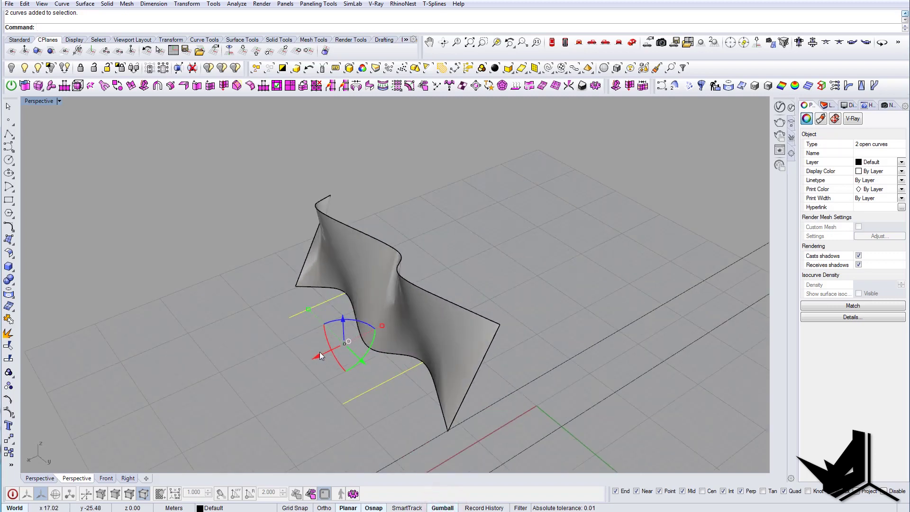
pyautogui.moveTo(320, 353); pyautogui.dragTo(336, 355)
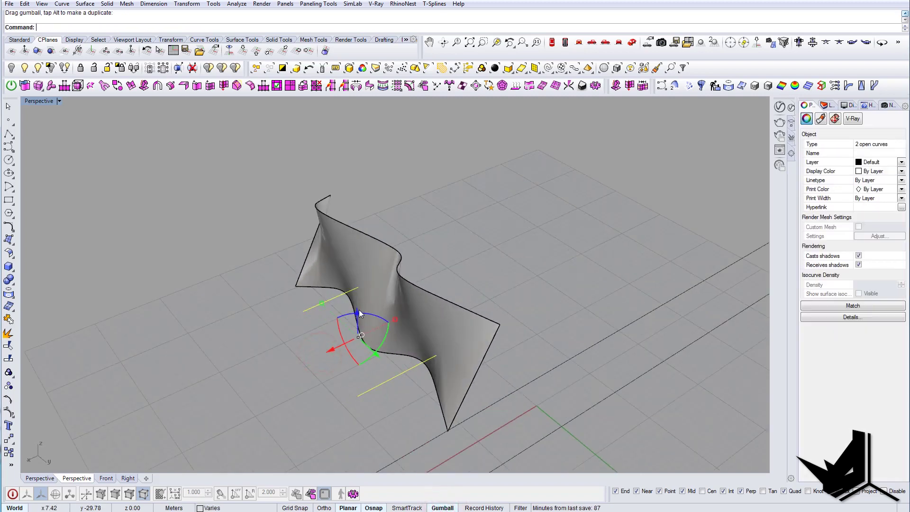
pyautogui.moveTo(359, 312); pyautogui.dragTo(351, 155)
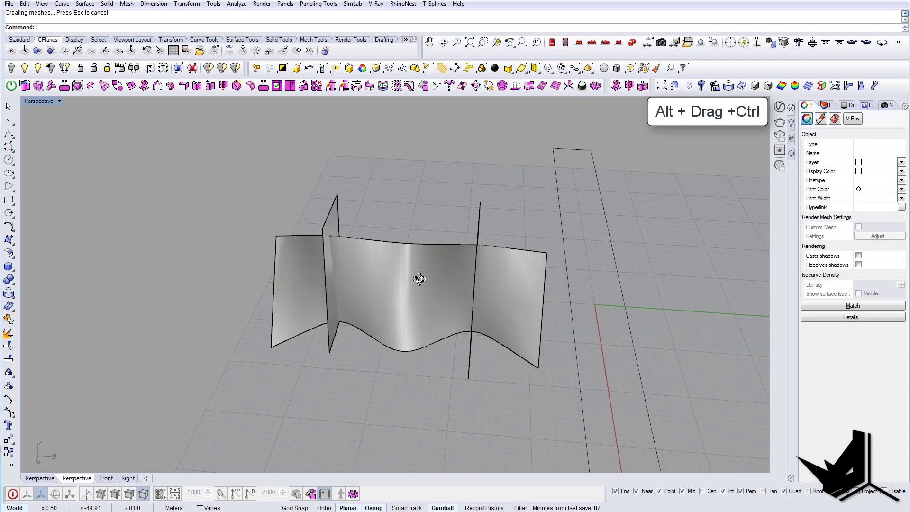
pyautogui.moveTo(420, 279)
pyautogui.mouseDown(button='right')
pyautogui.moveTo(431, 273)
pyautogui.moveTo(349, 307)
pyautogui.mouseUp(button='right')
# Step: Split the wave surface with the two vertical cutting planes
pyautogui.write('Sp')
pyautogui.click(423, 297)
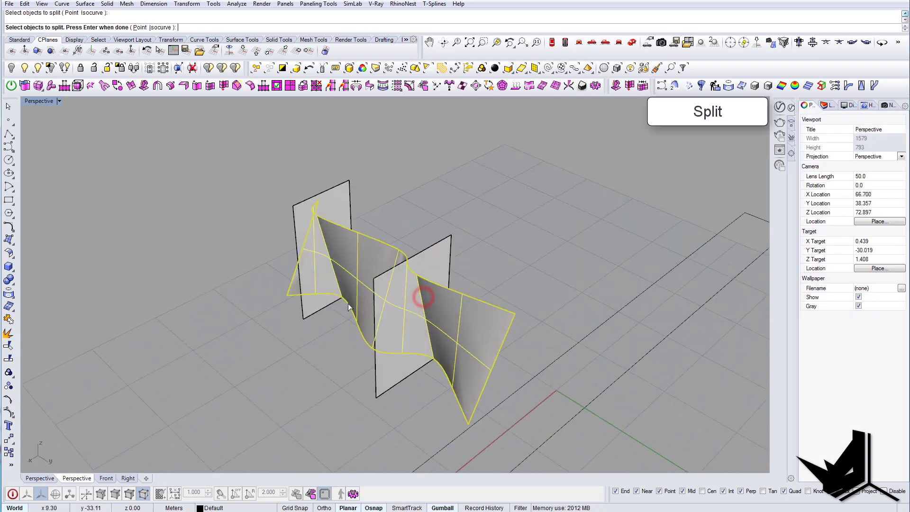
pyautogui.click(433, 258)
pyautogui.press('Return')
pyautogui.moveTo(432, 258); pyautogui.dragTo(339, 269, button='right')
# Step: Delete the outer pieces of the split wave surface, keeping the middle piece between the planes
pyautogui.click(322, 273)
pyautogui.moveTo(383, 293); pyautogui.dragTo(485, 321, button='right')
pyautogui.press('Delete')
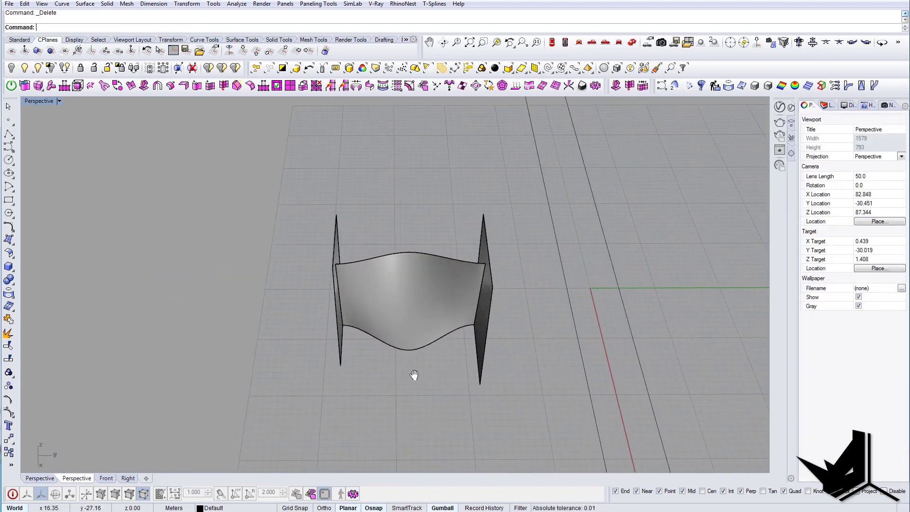
# Step: Draw a line outward from the middle of the surface's lower edge and another joining it to the negative Y plane's lower outer corner
pyautogui.keyDown('shift'); pyautogui.moveTo(414, 374); pyautogui.dragTo(393, 380, button='right'); pyautogui.keyUp('shift')
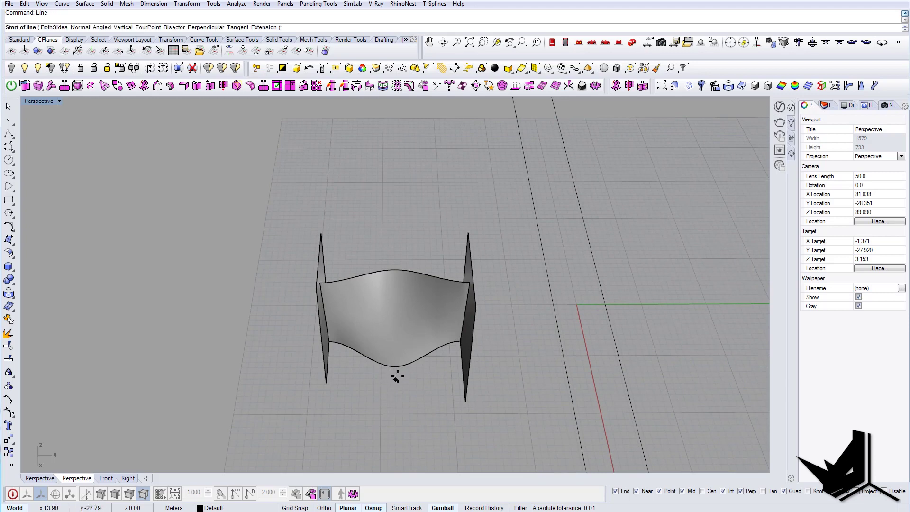
pyautogui.click(396, 366)
pyautogui.click(393, 435)
pyautogui.moveTo(393, 435)
pyautogui.mouseDown(button='right')
pyautogui.moveTo(336, 414)
pyautogui.moveTo(364, 419)
pyautogui.mouseUp(button='right')
pyautogui.scroll(4, 327, 404)
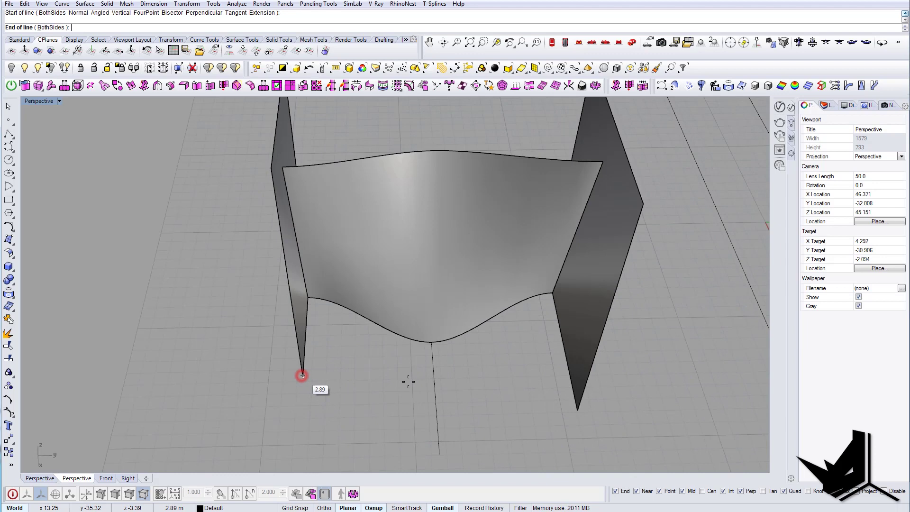
pyautogui.click(432, 375)
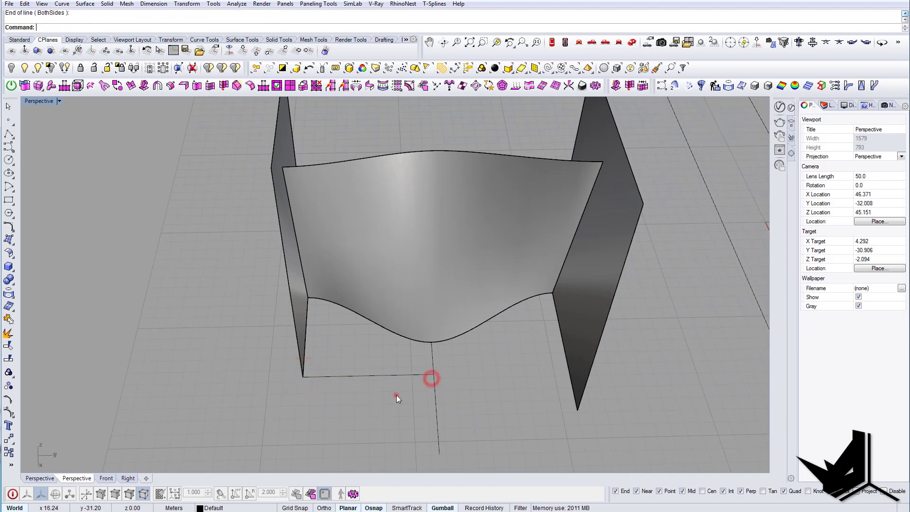
# Step: Try to divide the line between the plane's lower corner and the centre line into segments
pyautogui.click(378, 375)
pyautogui.press('Return')
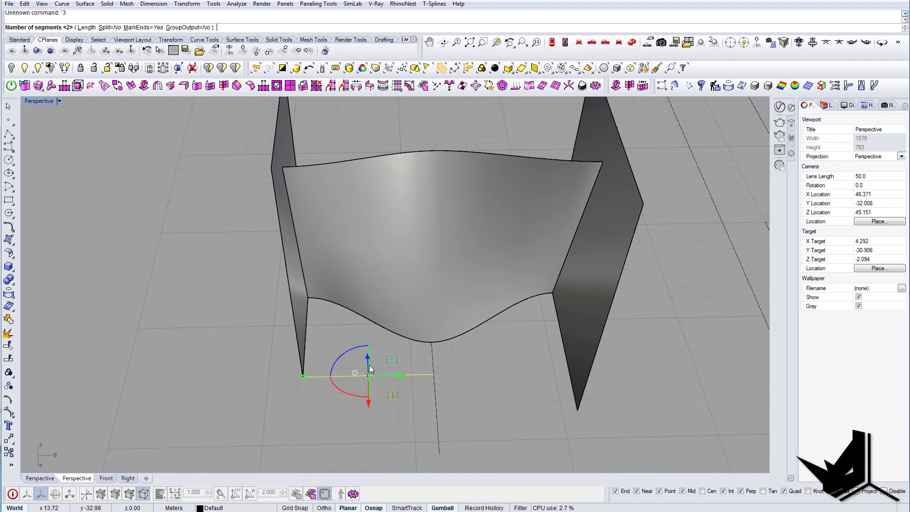
pyautogui.click(390, 394)
pyautogui.scroll(8, 414, 384)
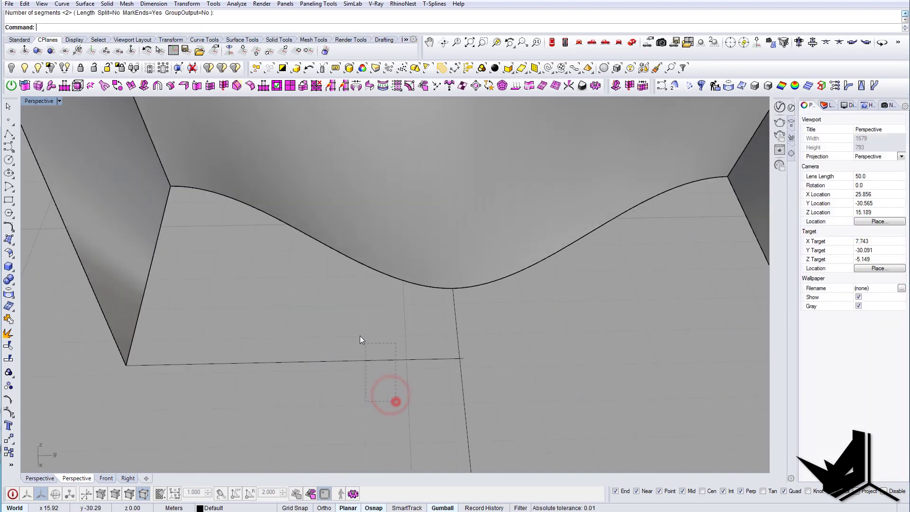
pyautogui.click(372, 361)
pyautogui.hotkey('ctrl', 'z')
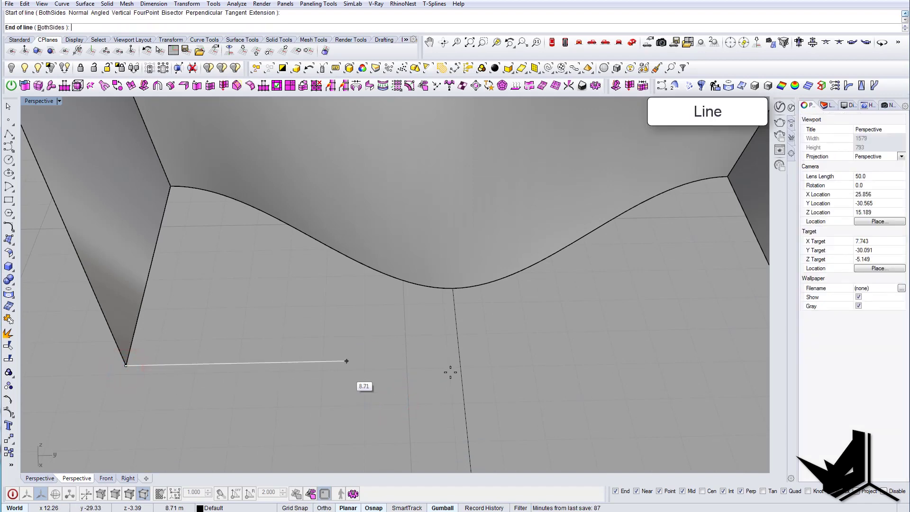
# Step: Divide the redrawn line between the plane's lower corner and the centre line into 13 segments
pyautogui.scroll(-8, 427, 365)
pyautogui.moveTo(403, 360)
pyautogui.mouseDown(button='right')
pyautogui.moveTo(376, 347)
pyautogui.moveTo(373, 398)
pyautogui.mouseUp(button='right')
pyautogui.moveTo(359, 352); pyautogui.dragTo(339, 382)
pyautogui.write('divide')
pyautogui.press('Return')
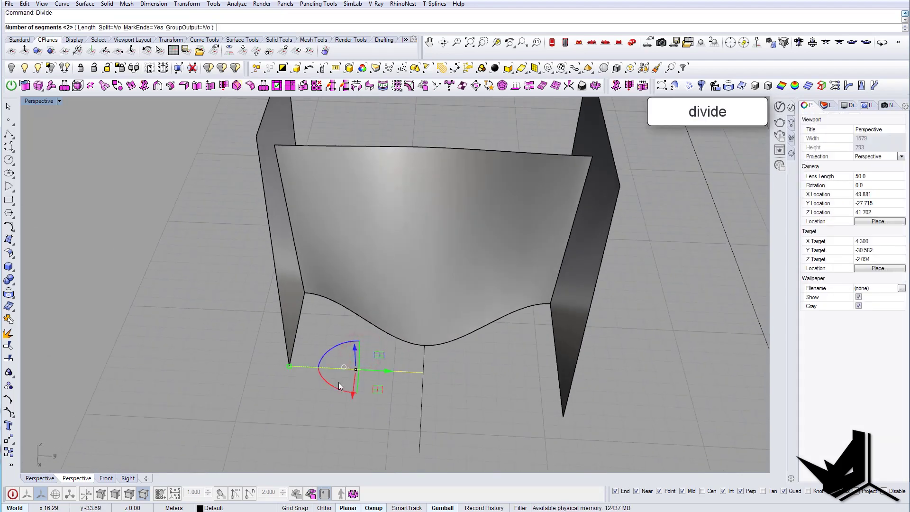
pyautogui.press('Return')
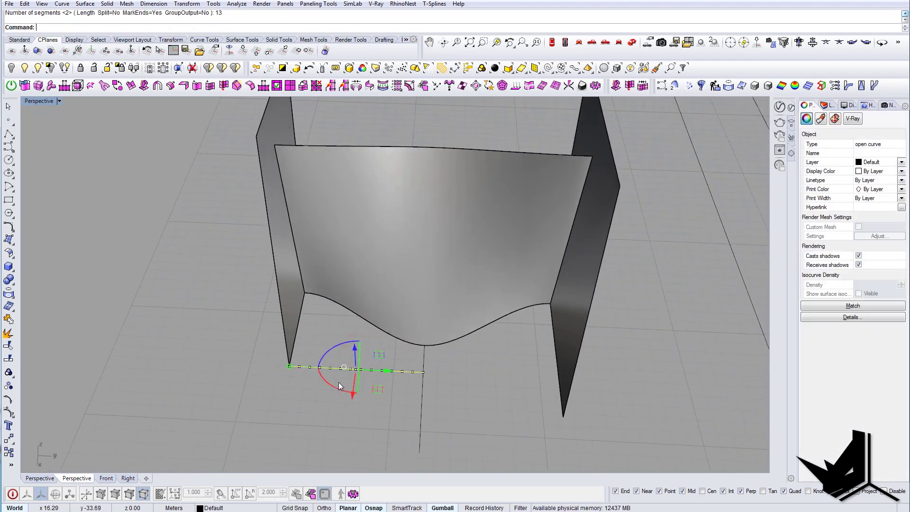
# Step: Delete the centre construction line extending outward from the surface's lower edge
pyautogui.press('Escape')
pyautogui.moveTo(465, 416); pyautogui.dragTo(405, 411)
pyautogui.press('Delete')
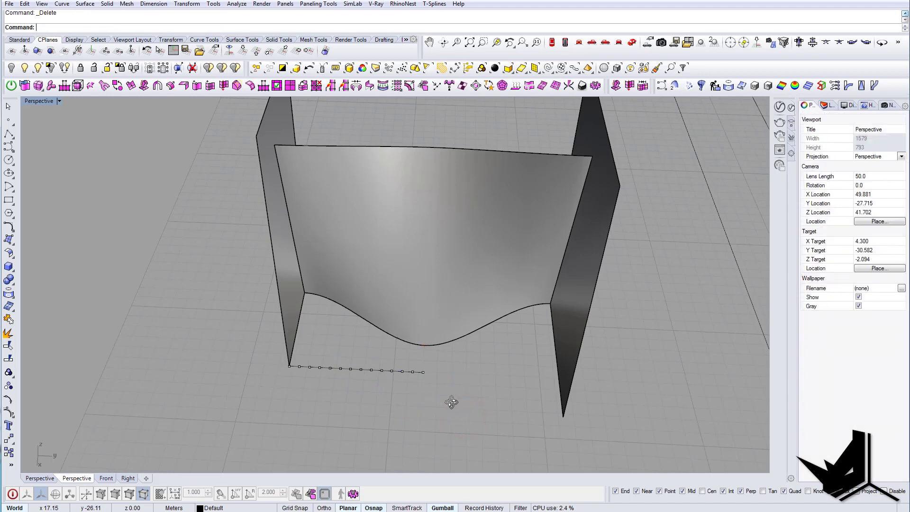
# Step: Undo the deletion of the centre construction line and delete the vertical plane at the surface's negative Y side
pyautogui.scroll(3, 434, 408)
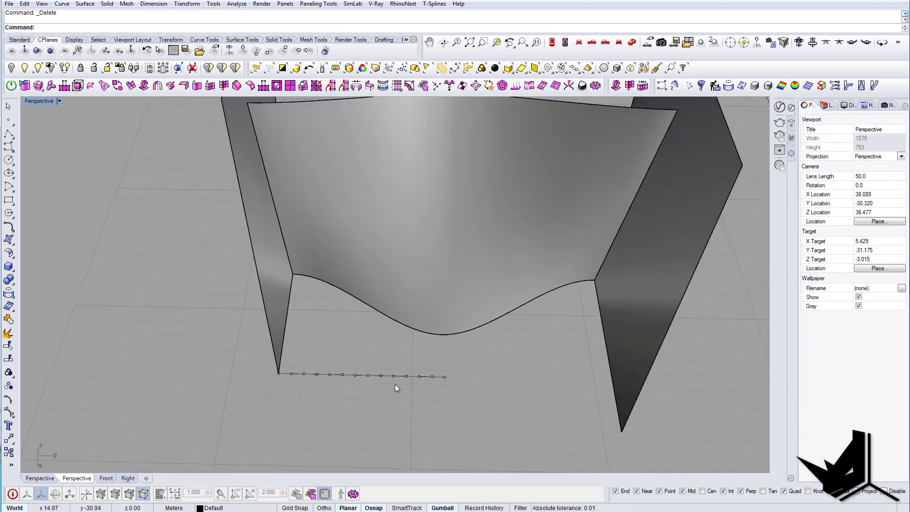
pyautogui.hotkey('ctrl', 'z')
pyautogui.click(405, 388)
pyautogui.moveTo(405, 388)
pyautogui.mouseDown(button='right')
pyautogui.moveTo(406, 344)
pyautogui.moveTo(406, 375)
pyautogui.moveTo(421, 385)
pyautogui.mouseUp(button='right')
pyautogui.moveTo(349, 390)
pyautogui.keyDown('shift'); pyautogui.mouseDown(button='right')
pyautogui.moveTo(403, 391)
pyautogui.moveTo(371, 404)
pyautogui.moveTo(388, 412)
pyautogui.moveTo(376, 419)
pyautogui.moveTo(344, 398)
pyautogui.mouseUp(button='right'); pyautogui.keyUp('shift')
pyautogui.click(341, 305)
pyautogui.press('Delete')
# Step: Draw a line about 30.6 m long, parallel to the X axis, from the divided line's first interior division point across the surface
pyautogui.write('Line')
pyautogui.press('Return')
pyautogui.scroll(2, 339, 398)
pyautogui.scroll(-3, 343, 397)
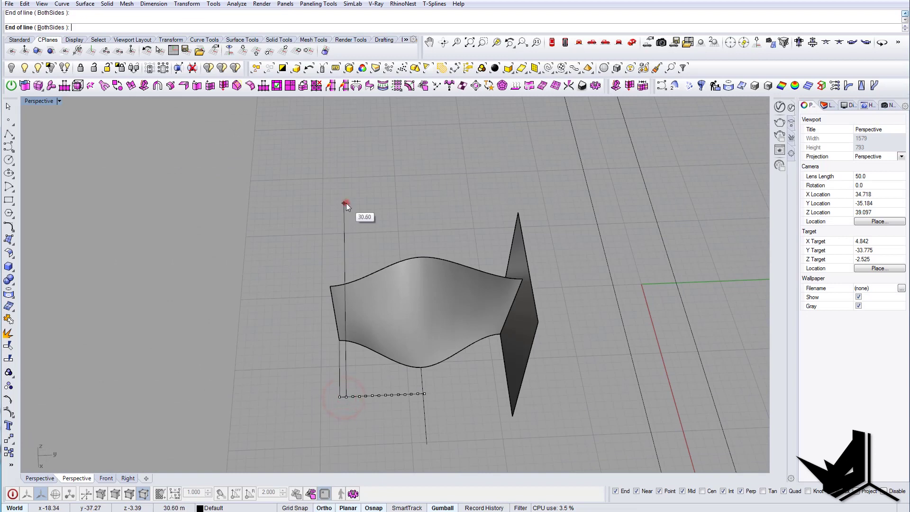
# Step: Copy the long line onto each remaining division point, up to the centre end of the divided line
pyautogui.moveTo(359, 237); pyautogui.dragTo(334, 222)
pyautogui.moveTo(360, 236); pyautogui.dragTo(493, 247, button='right')
pyautogui.scroll(5, 522, 341)
pyautogui.scroll(5, 484, 362)
pyautogui.write('copy')
pyautogui.press('Return')
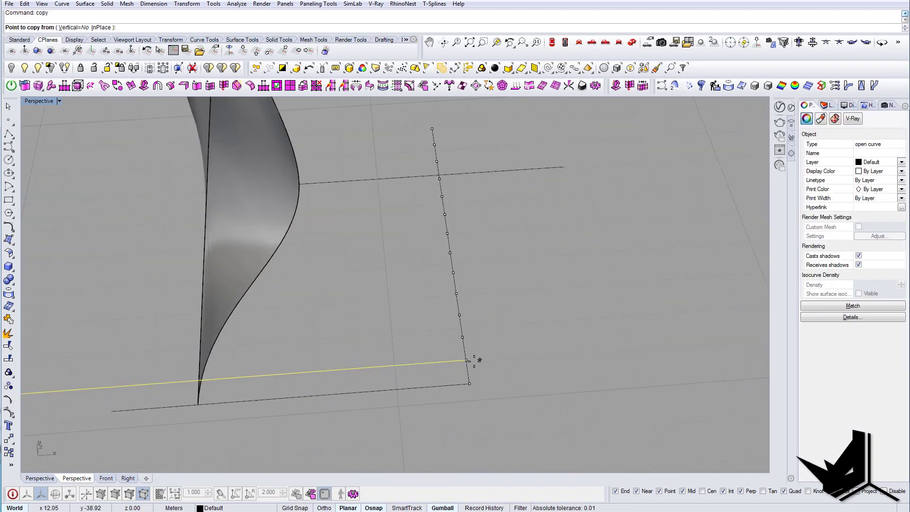
pyautogui.click(461, 337)
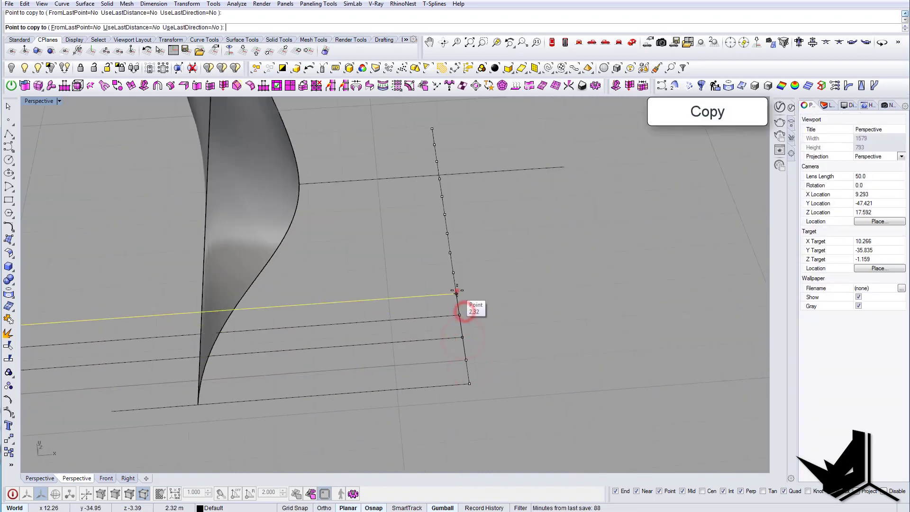
pyautogui.click(456, 292)
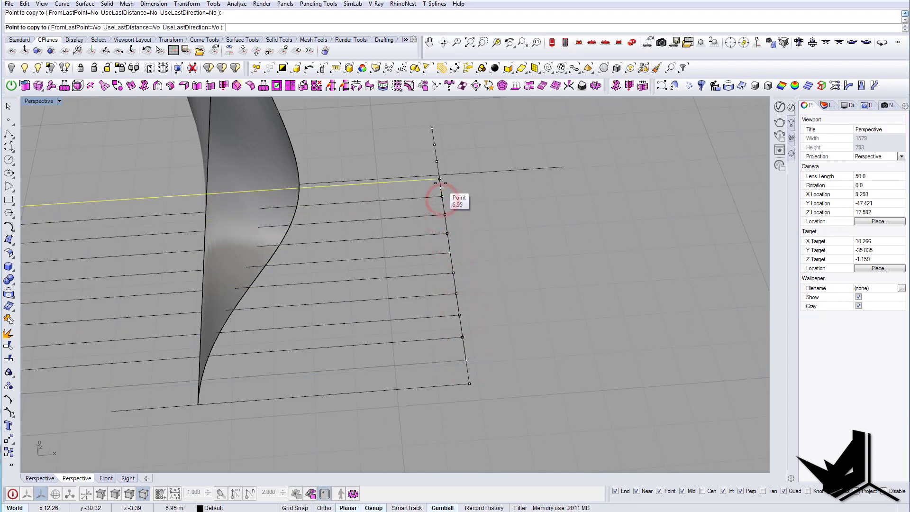
pyautogui.moveTo(440, 178); pyautogui.dragTo(371, 205, button='right')
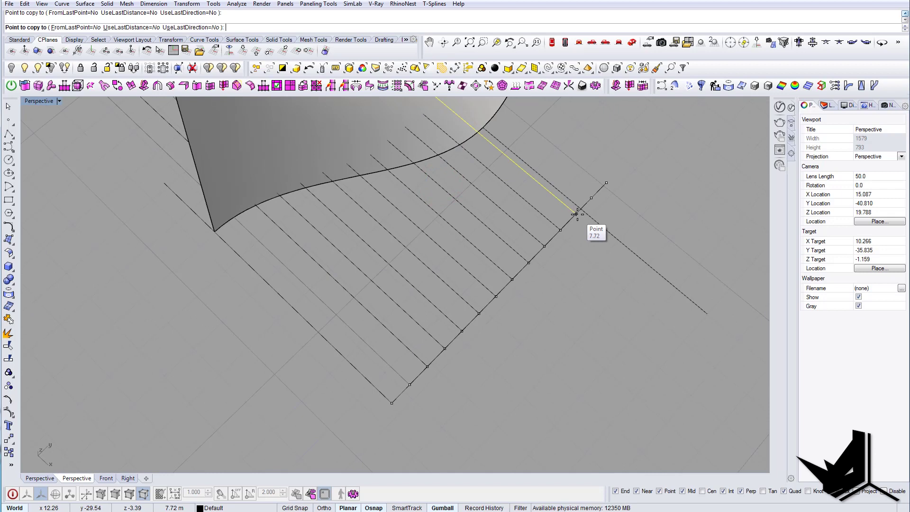
pyautogui.rightClick(593, 277)
# Step: Remove the centre construction line extending beyond the divided line and check the row of copied lines
pyautogui.scroll(-5, 423, 322)
pyautogui.keyDown('shift'); pyautogui.moveTo(575, 298); pyautogui.dragTo(383, 299, button='right'); pyautogui.keyUp('shift')
pyautogui.scroll(4, 505, 368)
pyautogui.moveTo(488, 379); pyautogui.dragTo(255, 355)
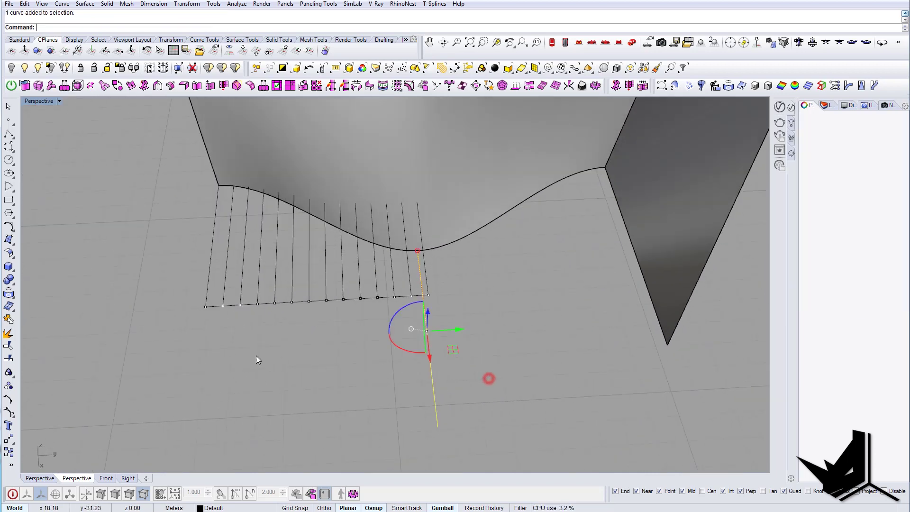
pyautogui.moveTo(256, 356); pyautogui.dragTo(328, 326, button='right')
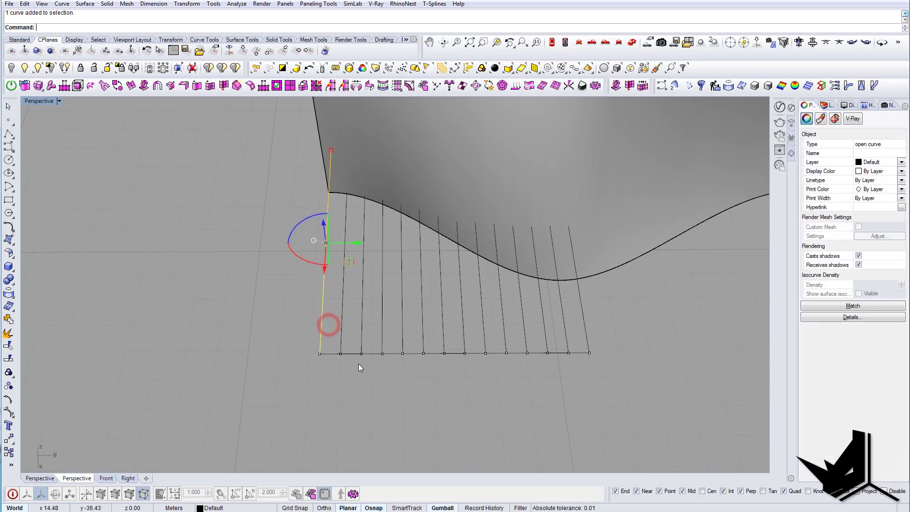
pyautogui.scroll(4, 358, 364)
pyautogui.press('Escape')
pyautogui.scroll(-8, 355, 382)
pyautogui.moveTo(363, 386); pyautogui.dragTo(372, 405, button='right')
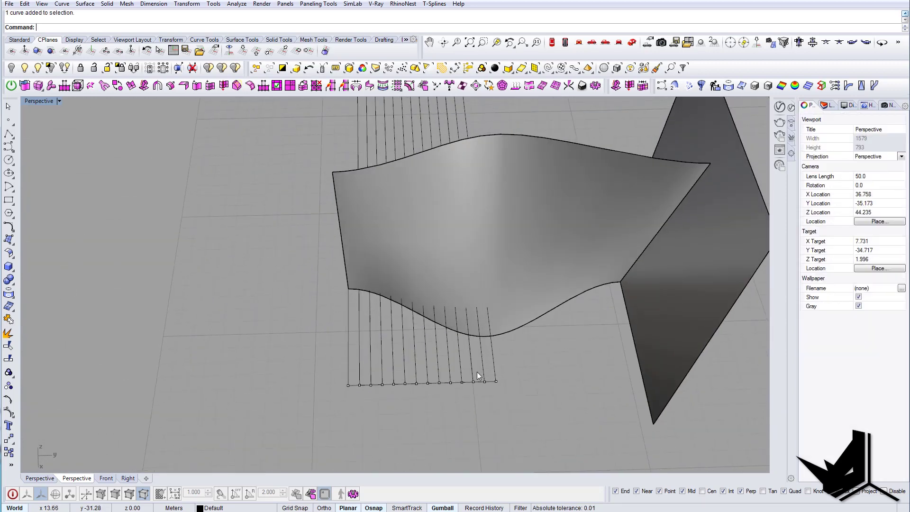
# Step: Offset the centre line 0.05 towards the negative Y side, and offset its neighbouring line 0.05 on both sides
pyautogui.scroll(5, 476, 371)
pyautogui.click(459, 402)
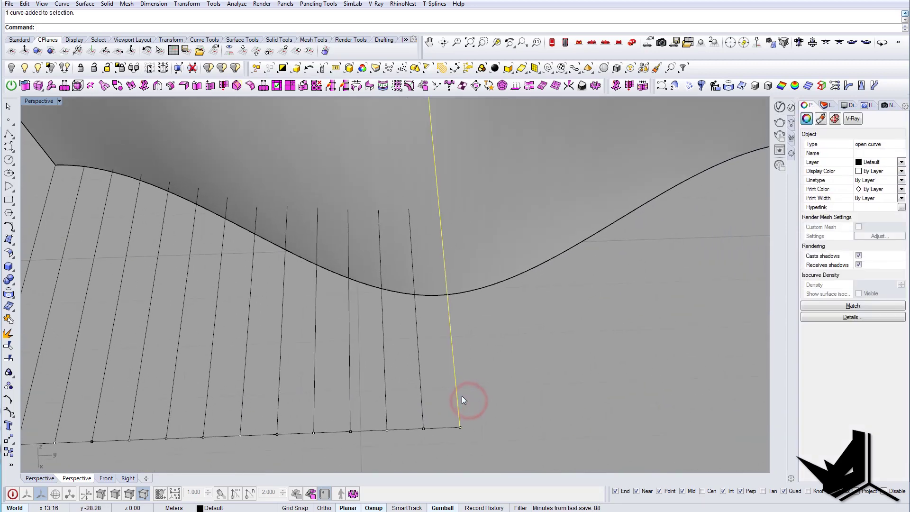
pyautogui.write('o')
pyautogui.press('Return')
pyautogui.scroll(4, 439, 387)
pyautogui.write('d')
pyautogui.press('Return')
pyautogui.write('0.05')
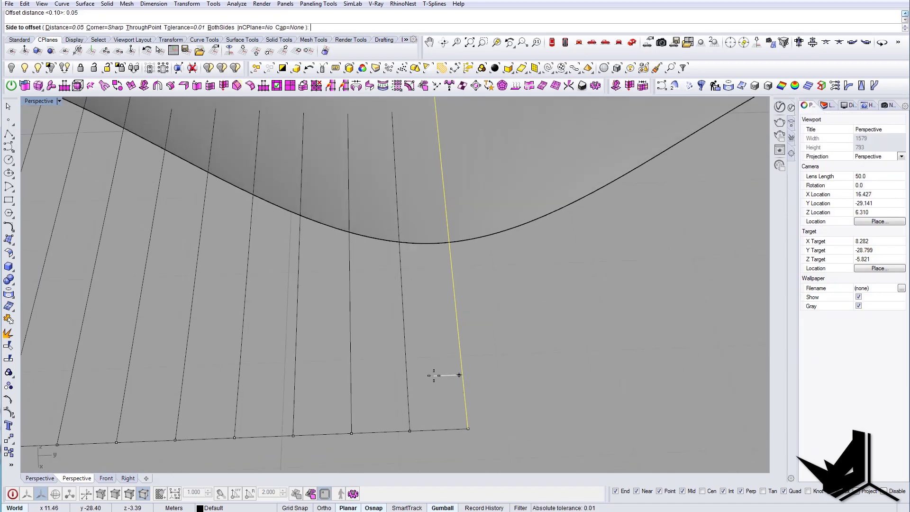
pyautogui.click(408, 398)
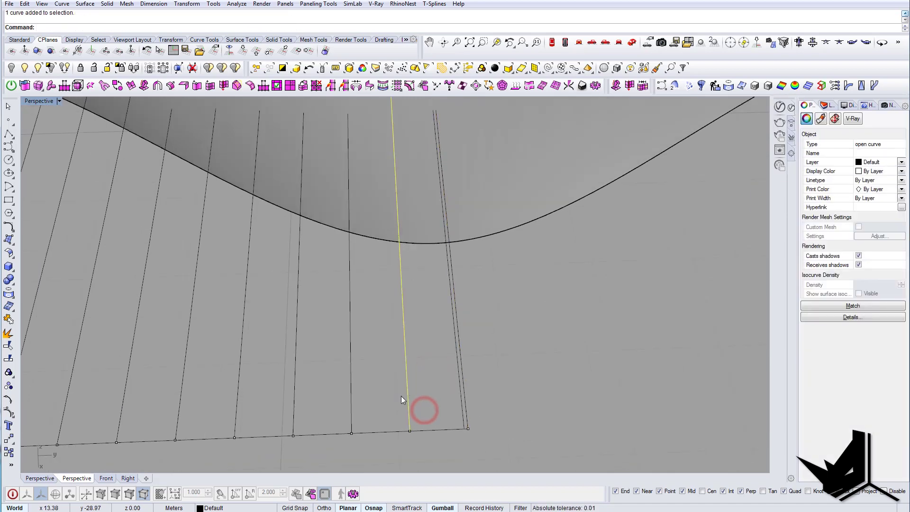
pyautogui.press('Return')
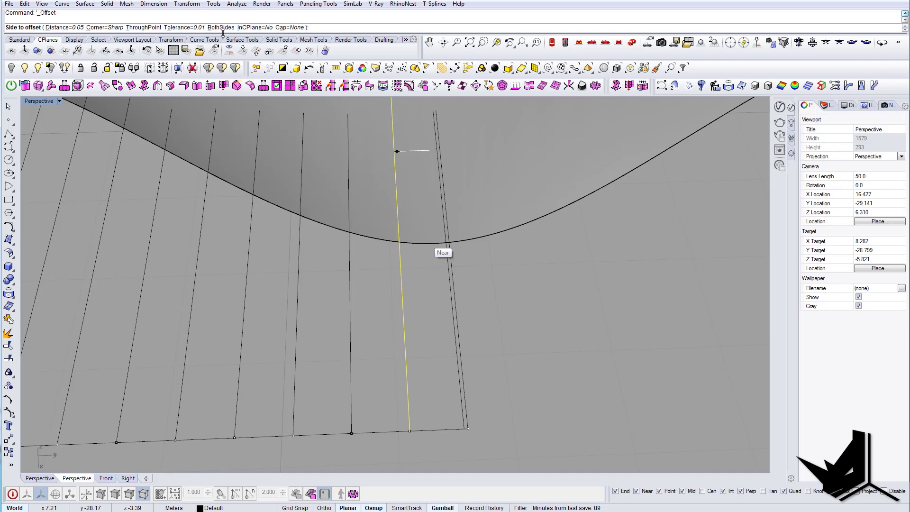
pyautogui.click(436, 369)
pyautogui.keyDown('shift'); pyautogui.moveTo(391, 366); pyautogui.dragTo(516, 353, button='right'); pyautogui.keyUp('shift')
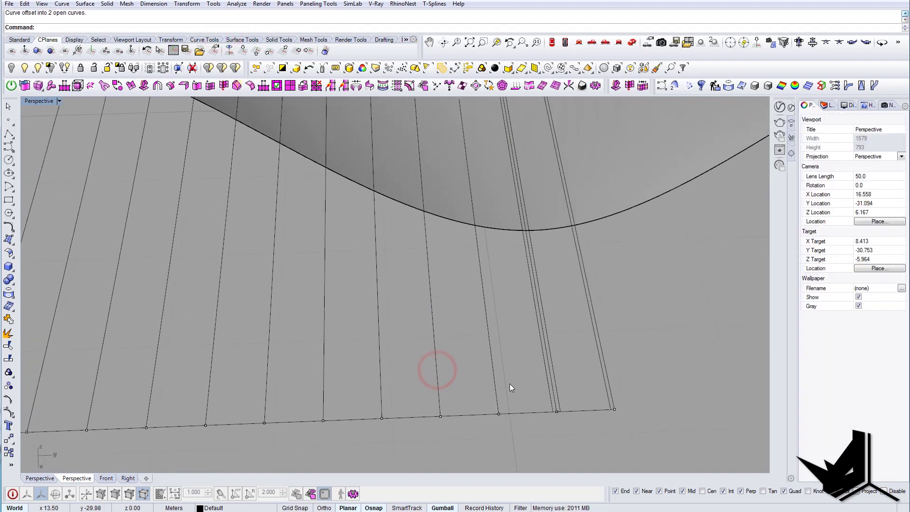
pyautogui.click(503, 382)
pyautogui.press('Return')
pyautogui.click(514, 376)
pyautogui.hotkey('ctrl', 'z')
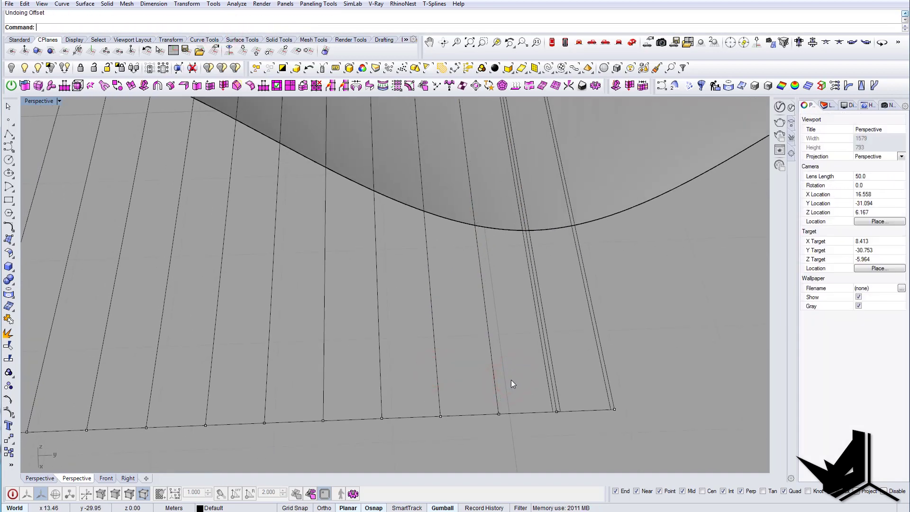
# Step: Copy the neighbouring line's two offset lines, based on its end point, onto the next division point away from the centre
pyautogui.click(557, 392)
pyautogui.keyDown('shift'); pyautogui.click(547, 394); pyautogui.keyUp('shift')
pyautogui.write('copy')
pyautogui.press('Return')
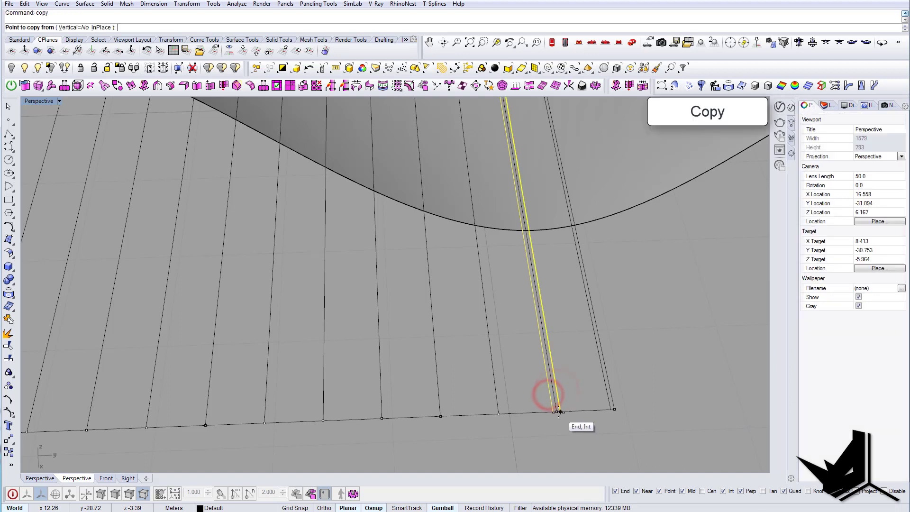
pyautogui.click(498, 413)
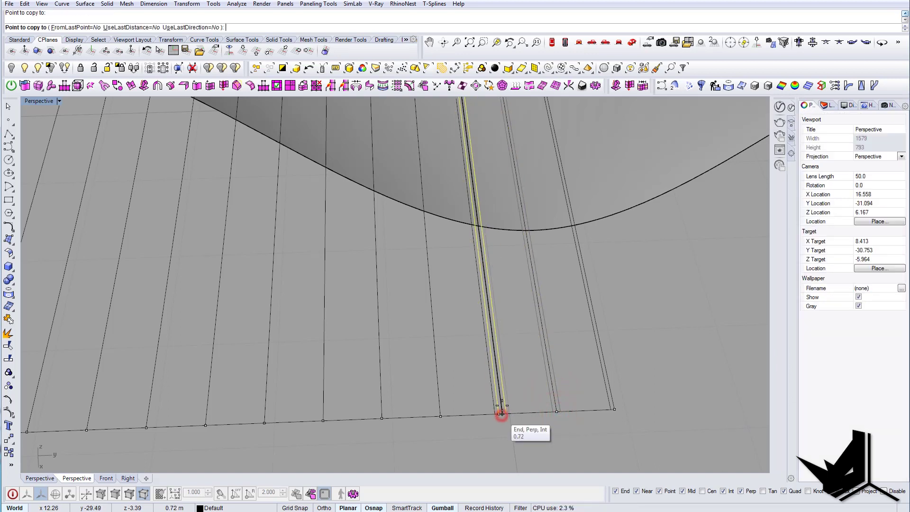
# Step: Turn on FromLastPoint, UseLastDistance and UseLastDirection and repeat the copy of the pair at every remaining division point
pyautogui.click(76, 27)
pyautogui.click(122, 27)
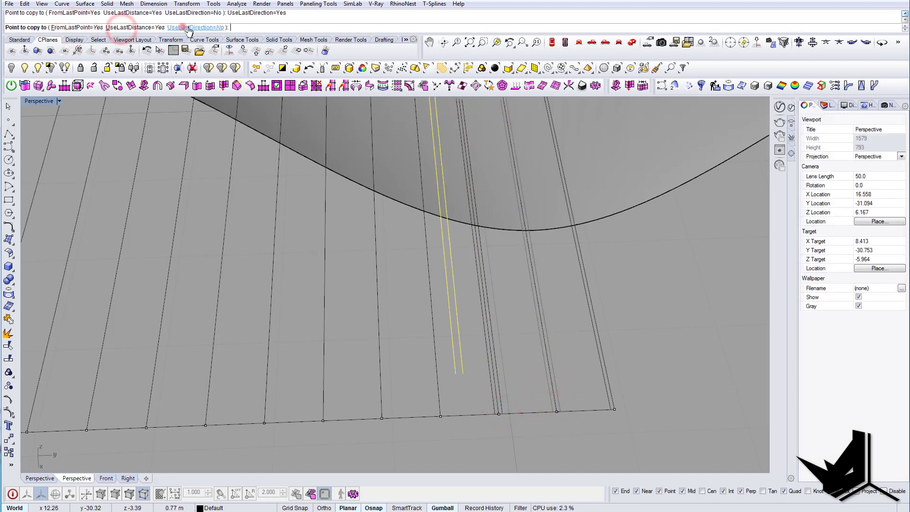
pyautogui.click(189, 28)
pyautogui.scroll(-5, 518, 340)
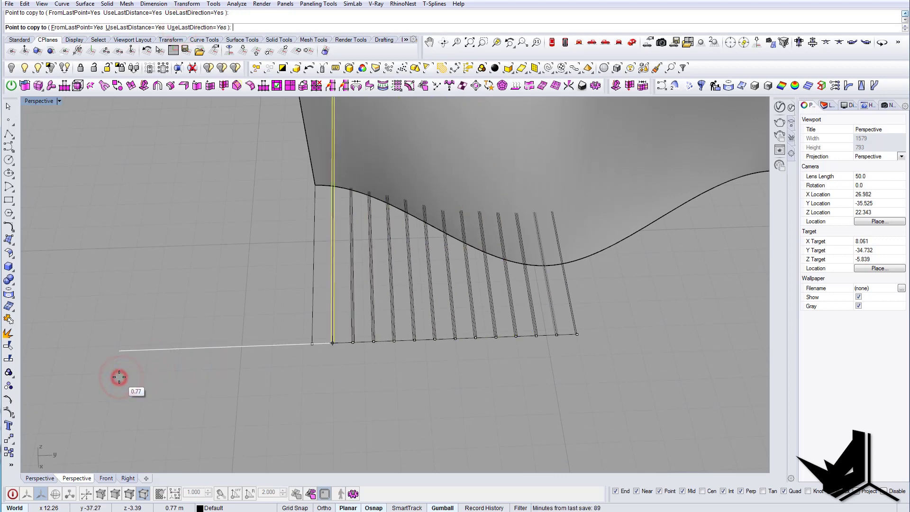
pyautogui.press('Return')
# Step: Delete the outer offset line lying beyond the surface's negative Y side edge
pyautogui.scroll(9, 327, 328)
pyautogui.click(295, 360)
pyautogui.press('Delete')
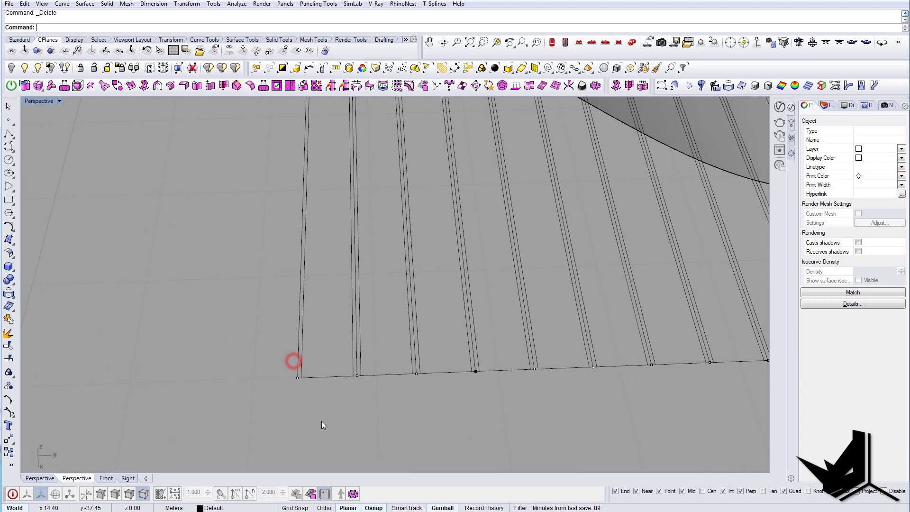
# Step: Mirror the centre line's single offset line about the centre line to complete the central rib pair
pyautogui.scroll(-12, 322, 421)
pyautogui.moveTo(415, 390); pyautogui.dragTo(430, 407, button='right')
pyautogui.scroll(14, 446, 406)
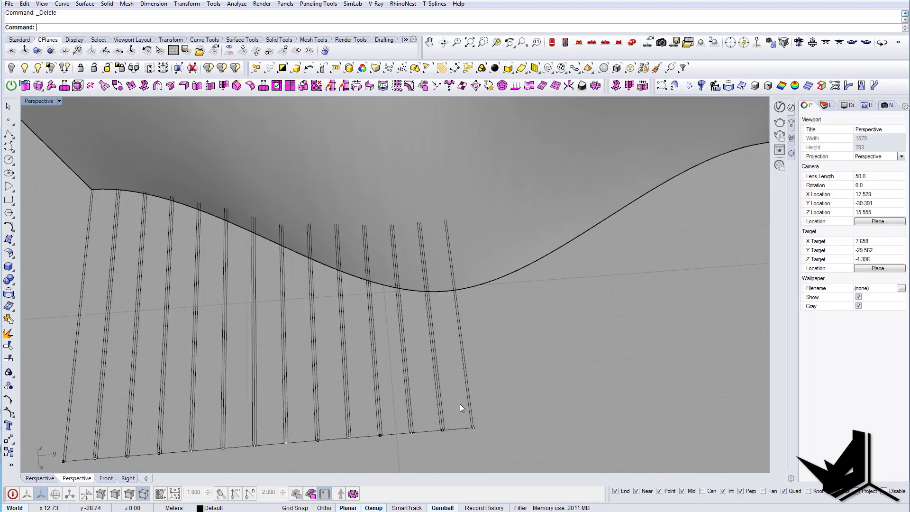
pyautogui.click(472, 415)
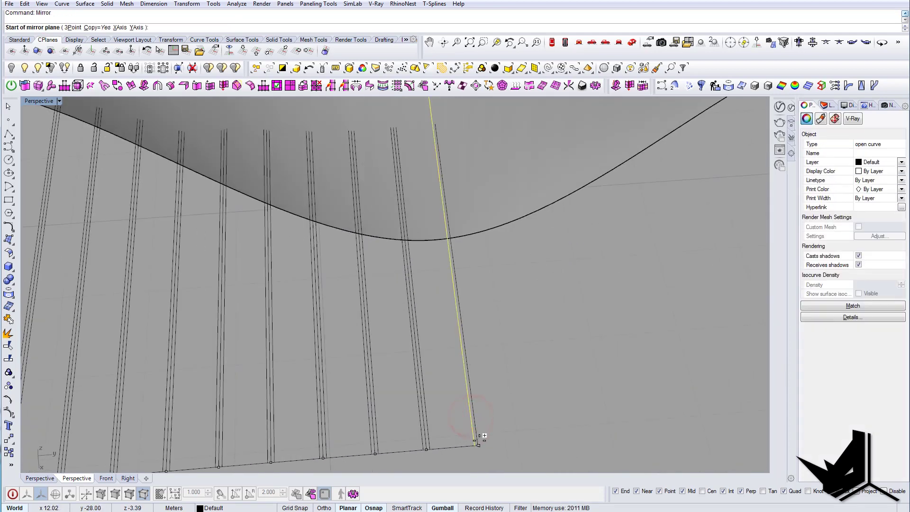
pyautogui.click(479, 437)
pyautogui.scroll(-5, 480, 443)
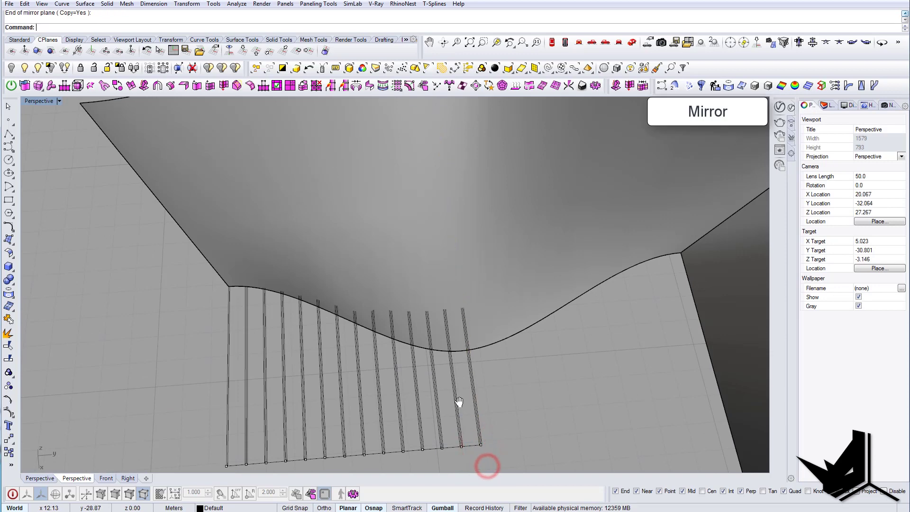
# Step: Mirror all rib lines between the side edge and the centre across the centre line to the surface's other half
pyautogui.keyDown('shift'); pyautogui.moveTo(459, 401); pyautogui.dragTo(477, 350, button='right'); pyautogui.keyUp('shift')
pyautogui.scroll(3, 475, 351)
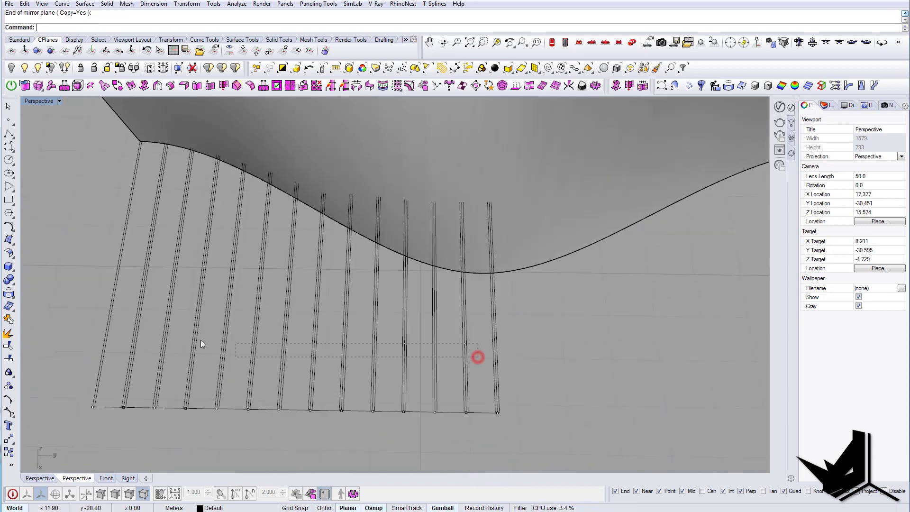
pyautogui.moveTo(120, 340); pyautogui.dragTo(120, 340)
pyautogui.keyDown('shift'); pyautogui.moveTo(502, 401); pyautogui.dragTo(437, 355, button='right'); pyautogui.keyUp('shift')
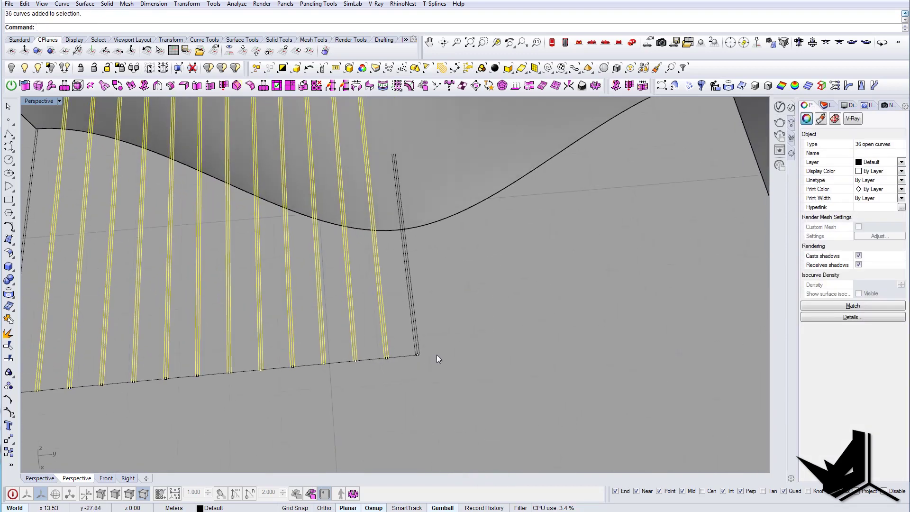
pyautogui.scroll(3, 419, 354)
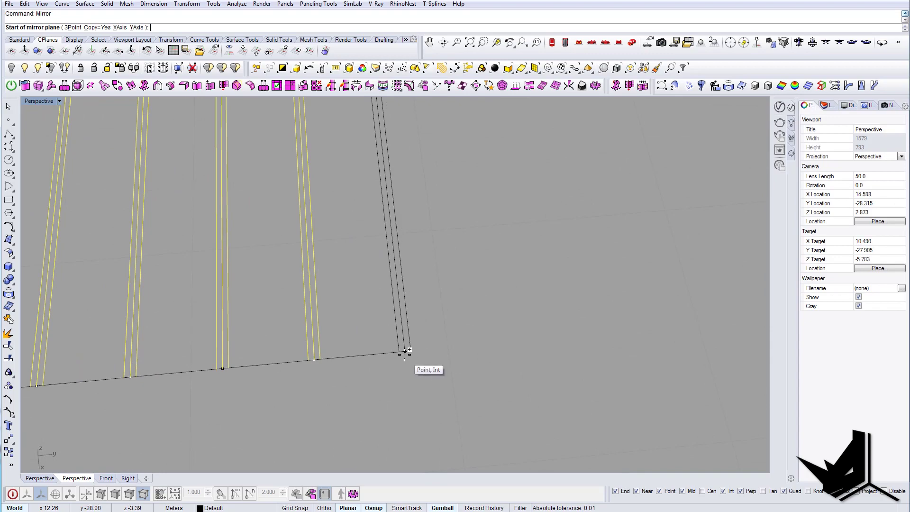
pyautogui.click(405, 350)
pyautogui.click(417, 422)
pyautogui.scroll(-4, 417, 421)
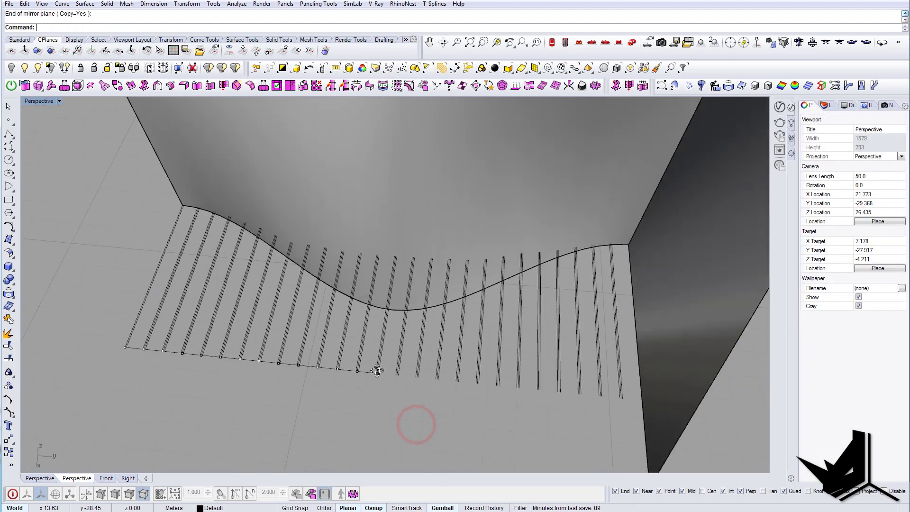
# Step: Delete the middle line of each rib group, the divided line with its points and the remaining side plane
pyautogui.moveTo(377, 370); pyautogui.dragTo(377, 349, button='right')
pyautogui.press('Delete')
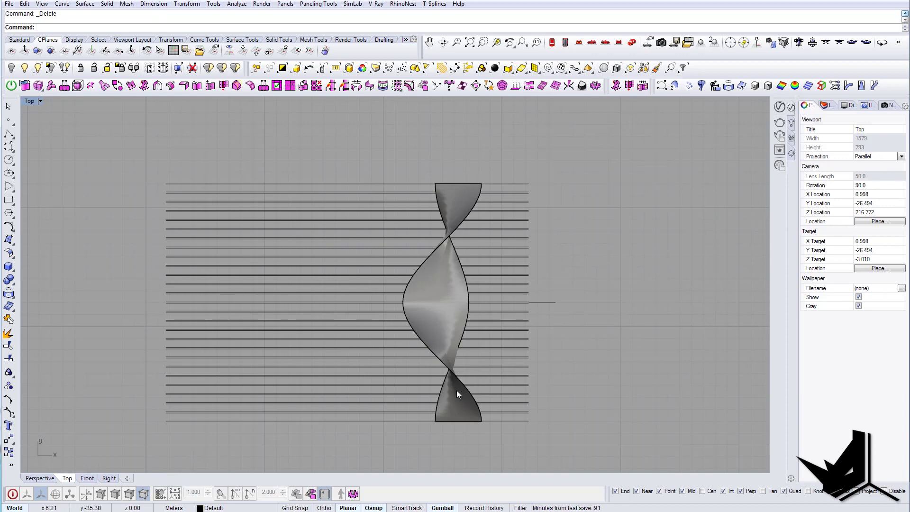
# Step: In the Top view, trim away the surface strips between rib pairs at the positive Y end, using all rib lines as cutters
pyautogui.write('t')
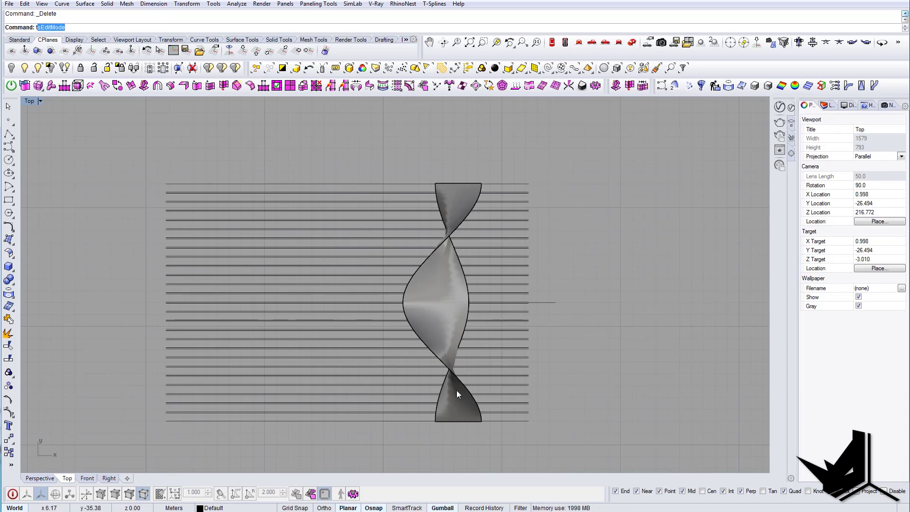
pyautogui.write('rim')
pyautogui.press('Return')
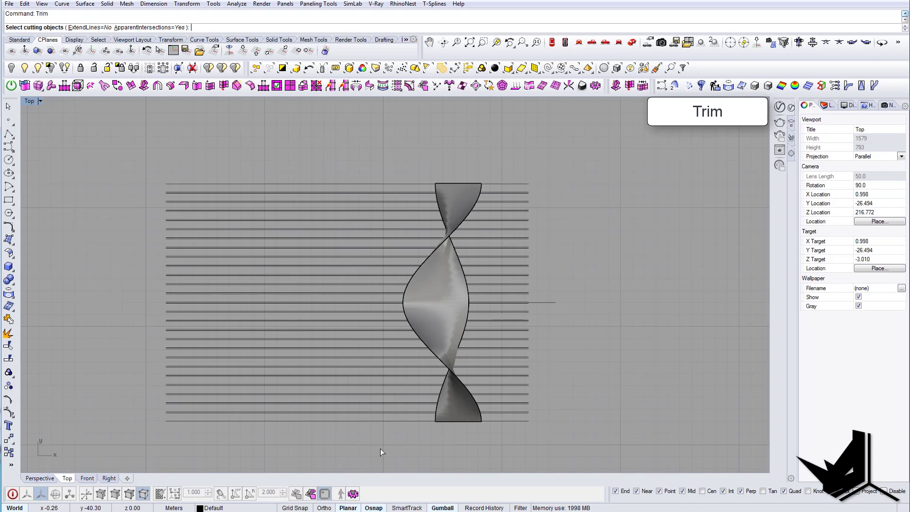
pyautogui.moveTo(379, 449); pyautogui.dragTo(339, 159)
pyautogui.scroll(5, 475, 195)
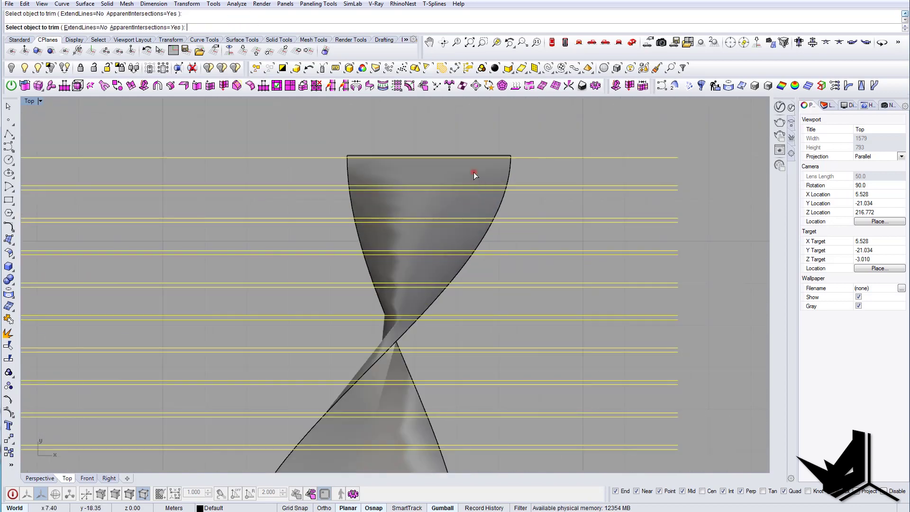
pyautogui.click(473, 172)
pyautogui.click(468, 204)
pyautogui.click(440, 235)
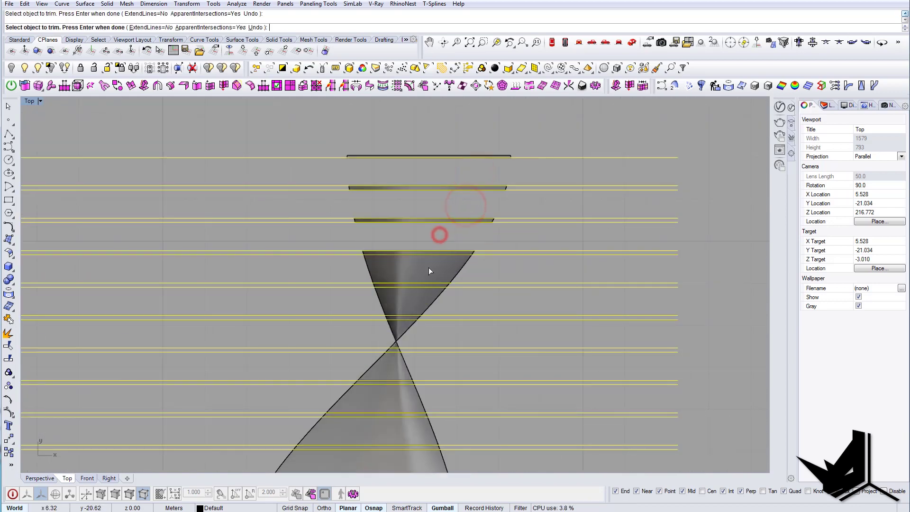
pyautogui.click(428, 268)
# Step: Trim away the surface strips between rib pairs around the upper narrow crossing and down to the start of the wide middle
pyautogui.moveTo(398, 336); pyautogui.dragTo(421, 253, button='right')
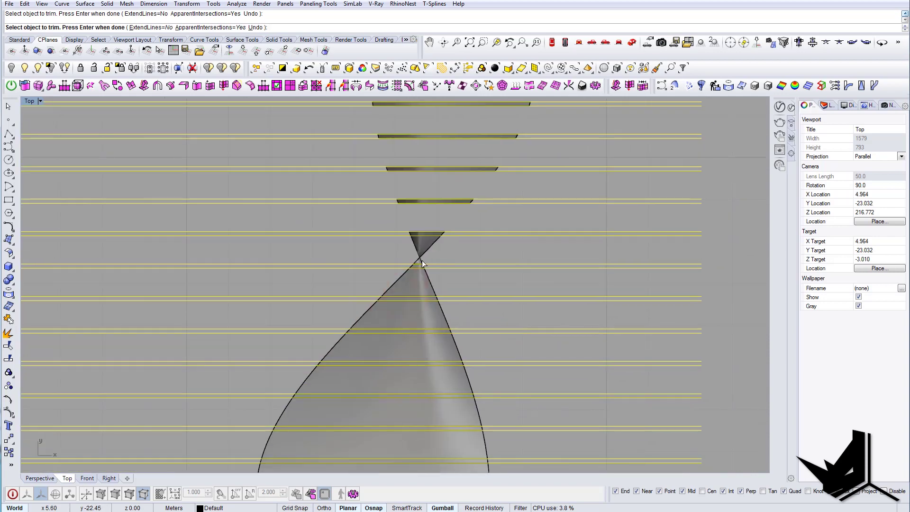
pyautogui.scroll(-9, 422, 258)
pyautogui.scroll(7, 420, 262)
pyautogui.scroll(2, 421, 263)
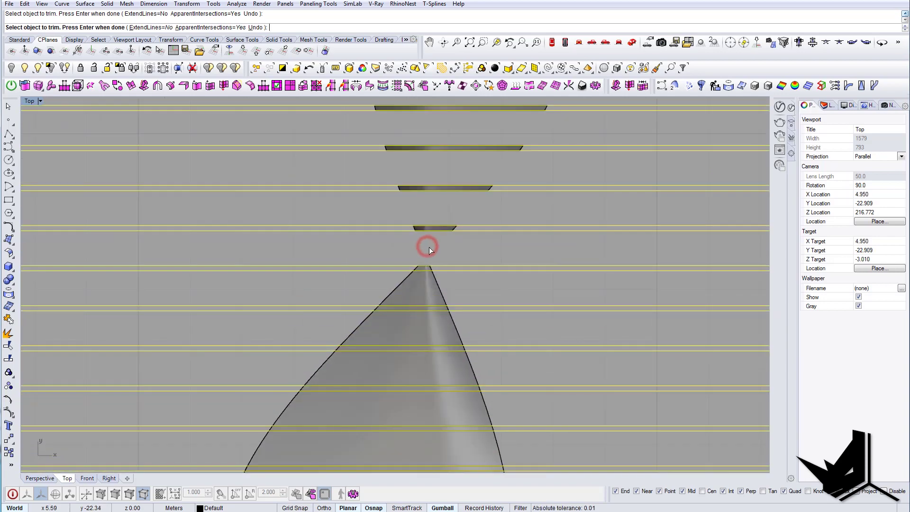
pyautogui.click(427, 367)
pyautogui.moveTo(433, 400); pyautogui.dragTo(447, 289, button='right')
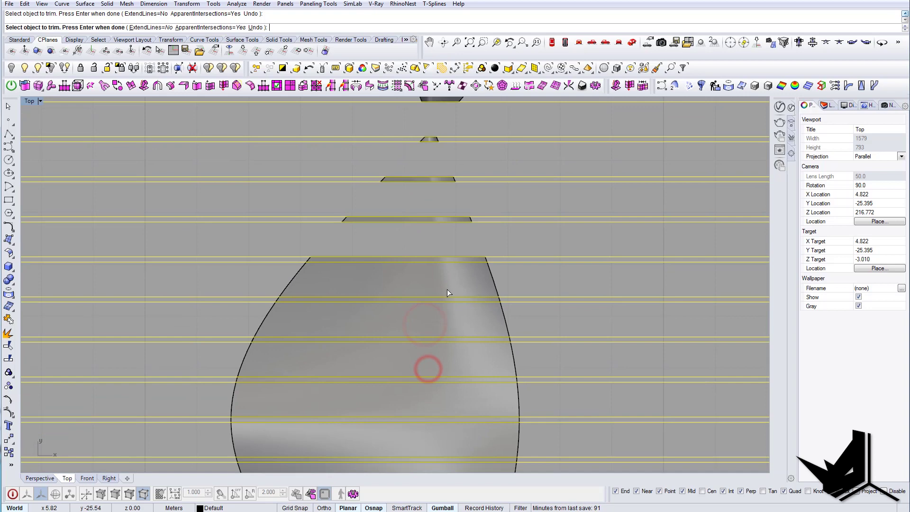
pyautogui.click(442, 281)
pyautogui.click(445, 315)
pyautogui.click(449, 366)
# Step: Trim away the surface strips between rib pairs across the wide middle part of the wave
pyautogui.moveTo(461, 438); pyautogui.dragTo(428, 180, button='right')
pyautogui.click(425, 281)
pyautogui.click(430, 312)
pyautogui.click(435, 360)
pyautogui.click(431, 395)
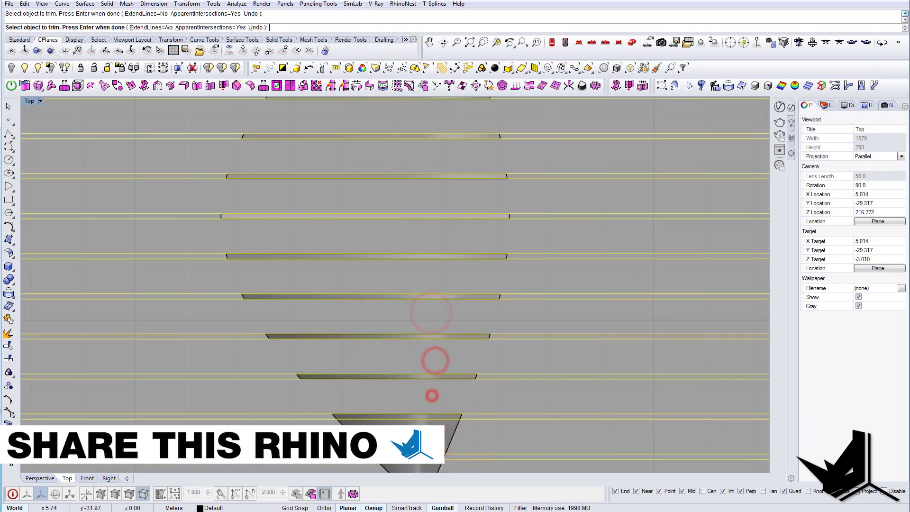
# Step: Trim away the remaining surface strips between rib pairs, past the lower crossing to the negative Y end, and finish the trim
pyautogui.moveTo(425, 444); pyautogui.dragTo(434, 300, button='right')
pyautogui.click(426, 290)
pyautogui.click(433, 328)
pyautogui.moveTo(459, 355); pyautogui.dragTo(454, 272, button='right')
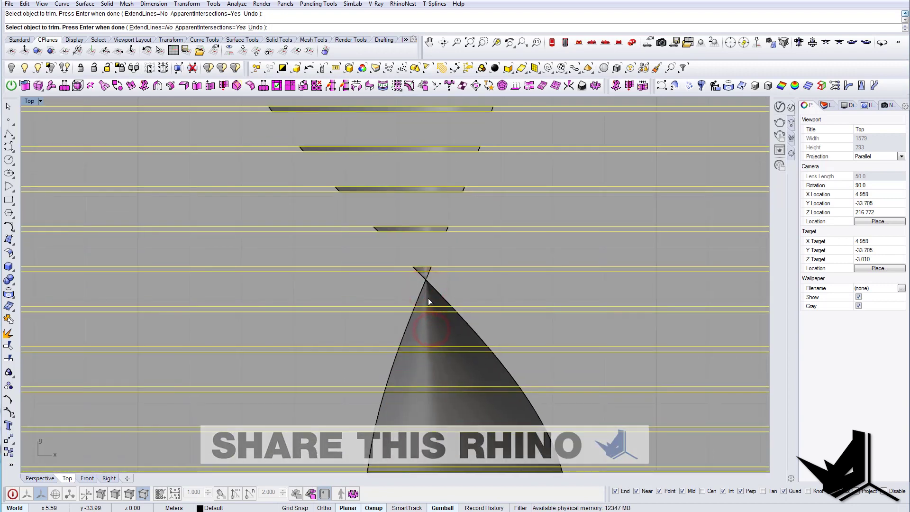
pyautogui.click(432, 288)
pyautogui.moveTo(444, 344); pyautogui.dragTo(429, 280, button='right')
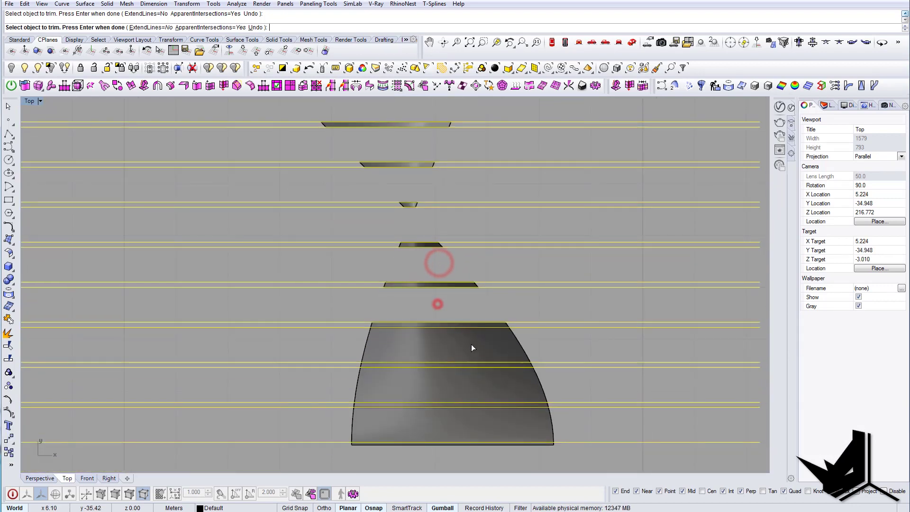
pyautogui.moveTo(471, 344); pyautogui.dragTo(477, 312, button='right')
pyautogui.click(437, 289)
pyautogui.click(436, 322)
pyautogui.click(446, 365)
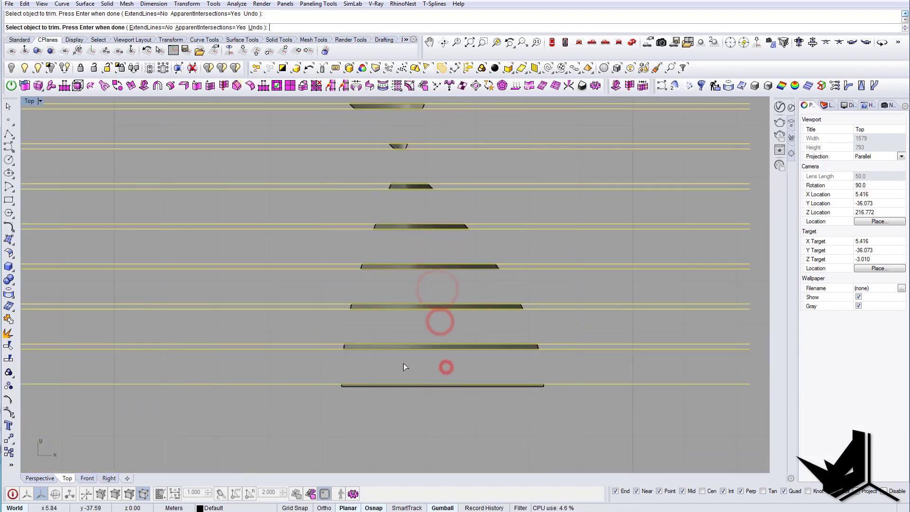
pyautogui.scroll(-3, 403, 363)
pyautogui.press('Return')
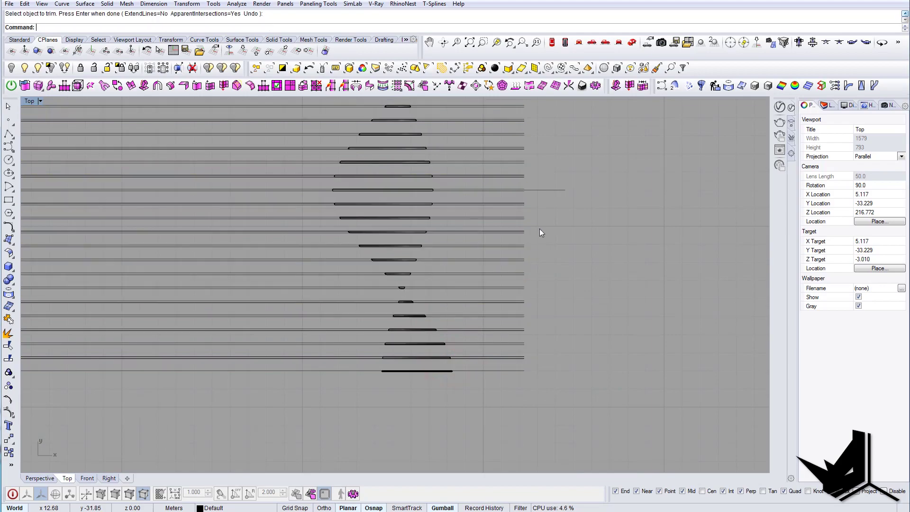
# Step: In the Perspective view, hide all 52 rib cutting lines lying on the ground plane
pyautogui.click(632, 43)
pyautogui.moveTo(405, 267); pyautogui.dragTo(460, 224, button='right')
pyautogui.scroll(5, 437, 255)
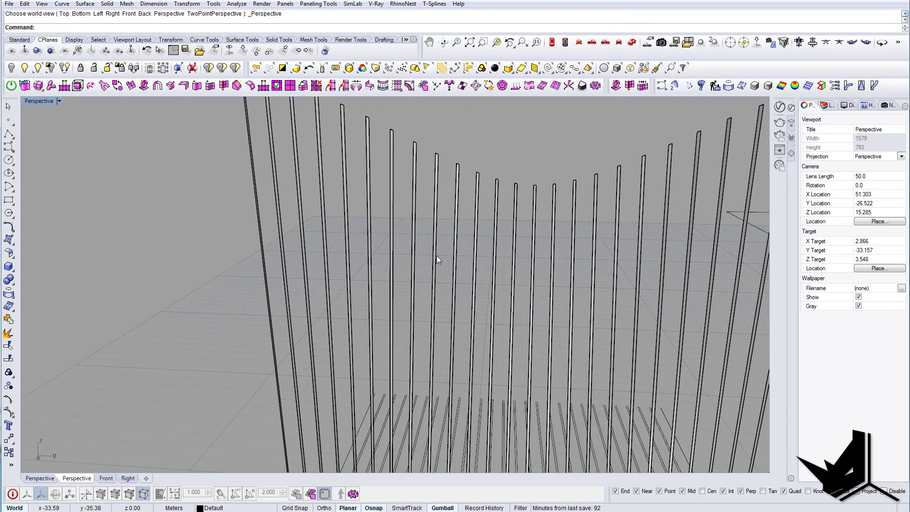
pyautogui.moveTo(436, 255); pyautogui.dragTo(457, 295, button='right')
pyautogui.keyDown('shift'); pyautogui.moveTo(255, 189); pyautogui.dragTo(397, 212, button='right'); pyautogui.keyUp('shift')
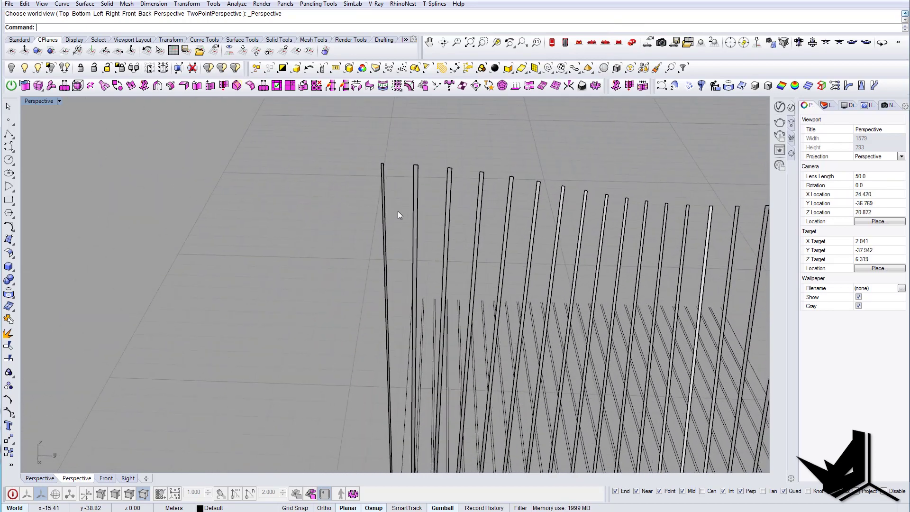
pyautogui.scroll(-8, 398, 215)
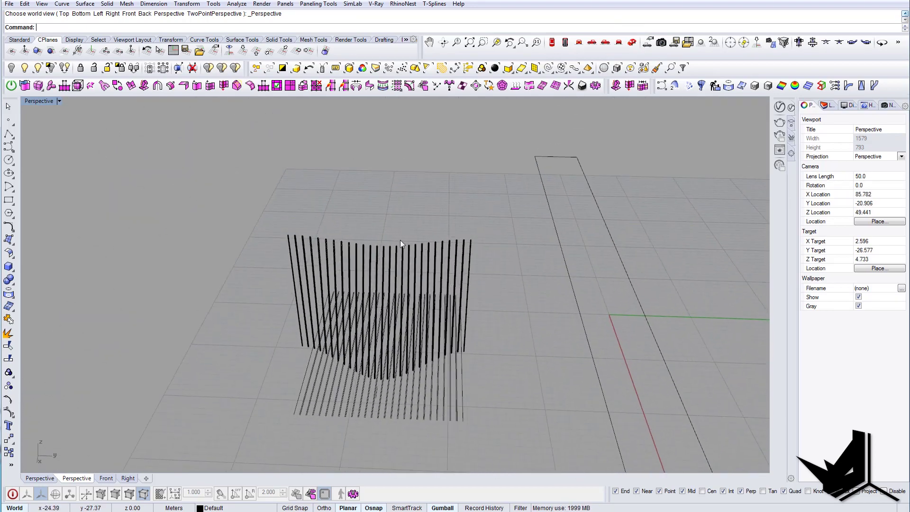
pyautogui.scroll(5, 495, 256)
pyautogui.moveTo(487, 245); pyautogui.dragTo(373, 247, button='right')
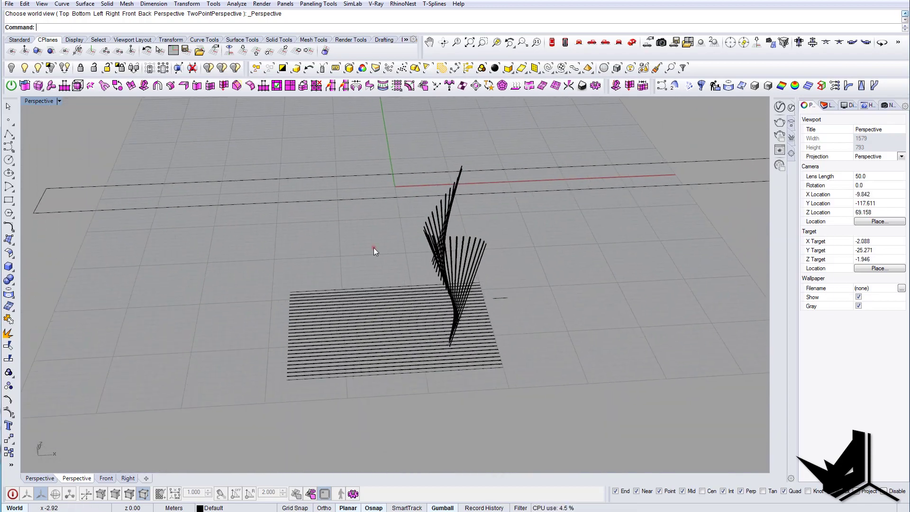
pyautogui.moveTo(374, 248); pyautogui.dragTo(354, 380)
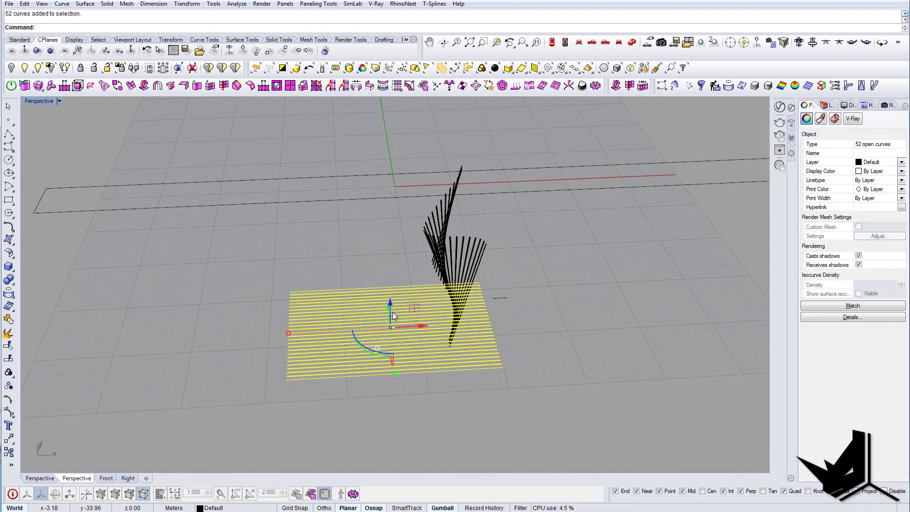
pyautogui.click(13, 69)
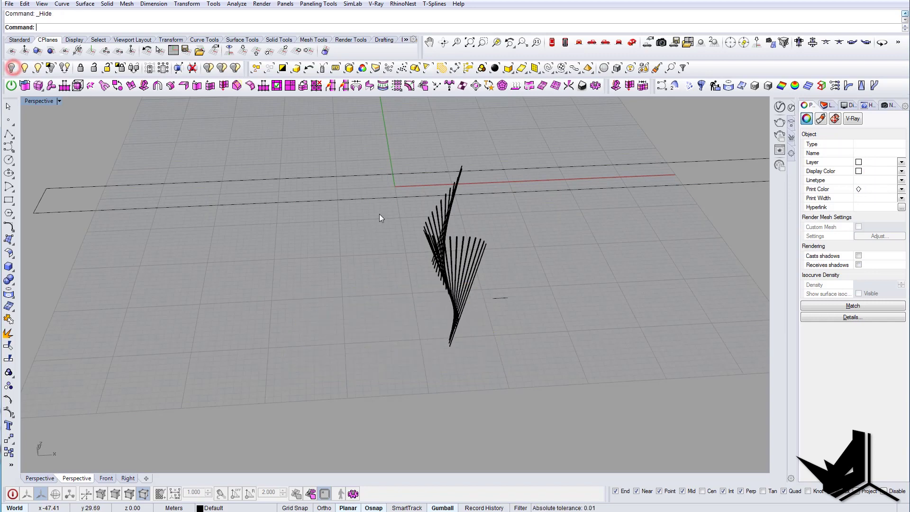
# Step: Mirror a copy of all the rib strips across a line parallel to the Y axis, creating a second row facing the original
pyautogui.moveTo(379, 215); pyautogui.dragTo(237, 258, button='right')
pyautogui.moveTo(260, 199); pyautogui.dragTo(465, 351)
pyautogui.moveTo(455, 355); pyautogui.dragTo(389, 353, button='right')
pyautogui.write('mirror')
pyautogui.press('Return')
pyautogui.click(420, 240)
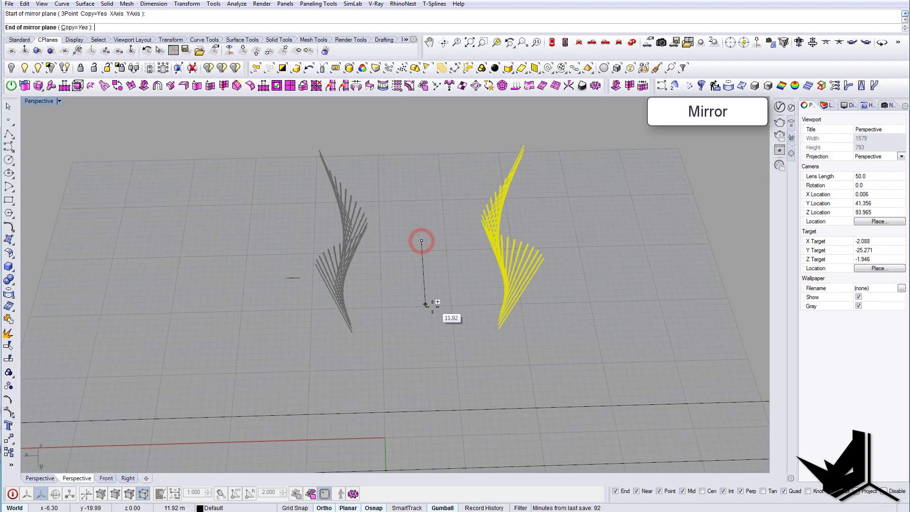
pyautogui.click(426, 306)
# Step: Move the 27 mirrored strips along Y by half a module, from the module's middle to its end rib
pyautogui.moveTo(371, 323); pyautogui.dragTo(410, 319, button='right')
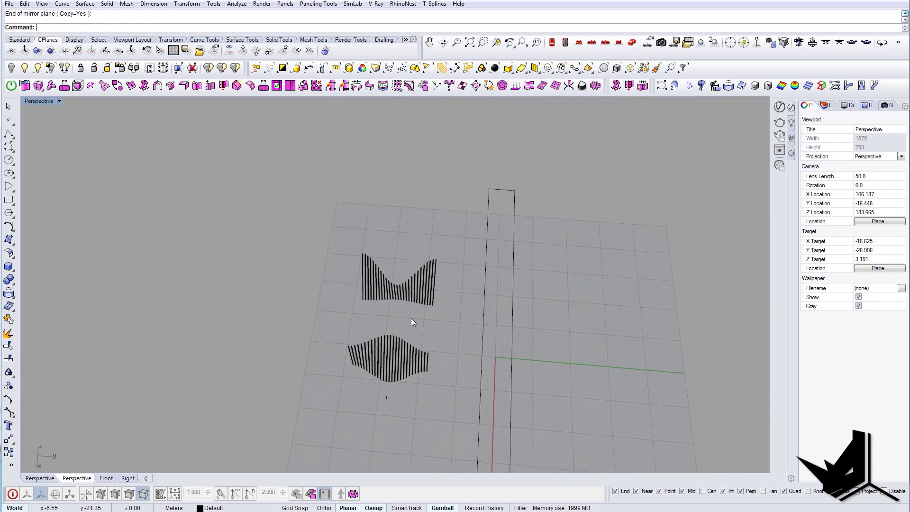
pyautogui.moveTo(446, 306); pyautogui.dragTo(453, 326)
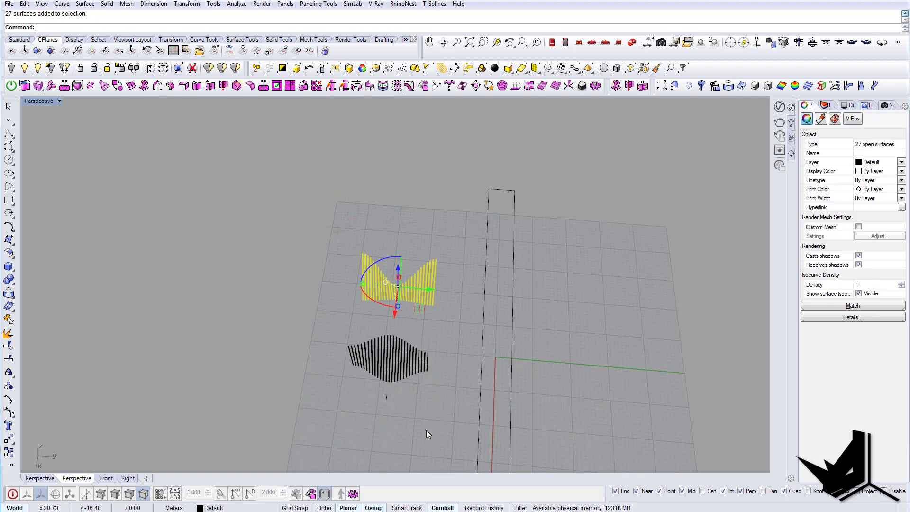
pyautogui.scroll(6, 424, 292)
pyautogui.scroll(-4, 397, 294)
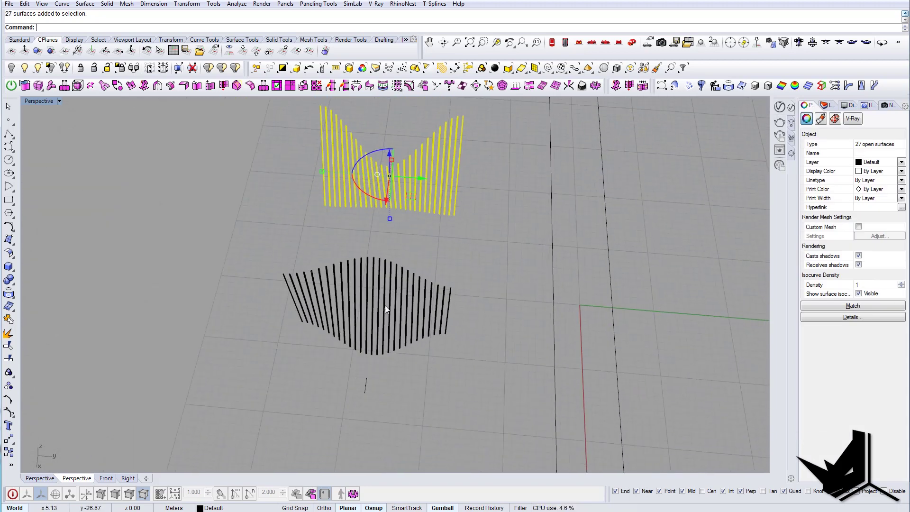
pyautogui.keyDown('shift'); pyautogui.moveTo(385, 306); pyautogui.dragTo(385, 292, button='right'); pyautogui.keyUp('shift')
pyautogui.write('m')
pyautogui.press('Return')
pyautogui.click(369, 365)
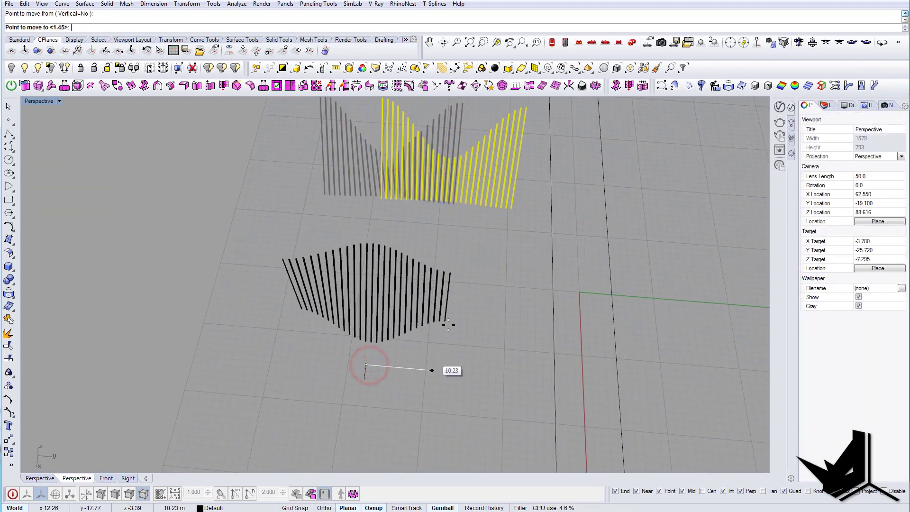
pyautogui.scroll(6, 448, 325)
pyautogui.click(424, 312)
pyautogui.scroll(-10, 454, 358)
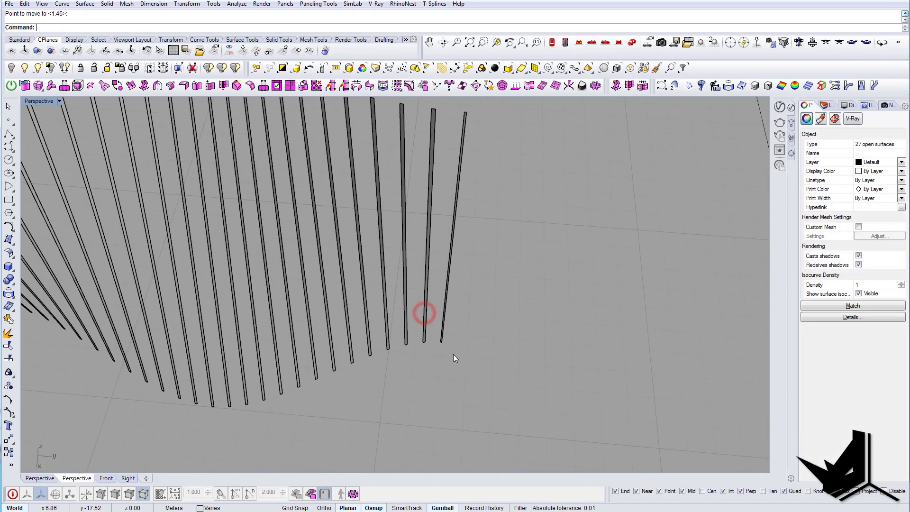
pyautogui.press('Escape')
# Step: Examine how the rib strips of the two facing rows line up with each other
pyautogui.moveTo(430, 291); pyautogui.dragTo(394, 269, button='right')
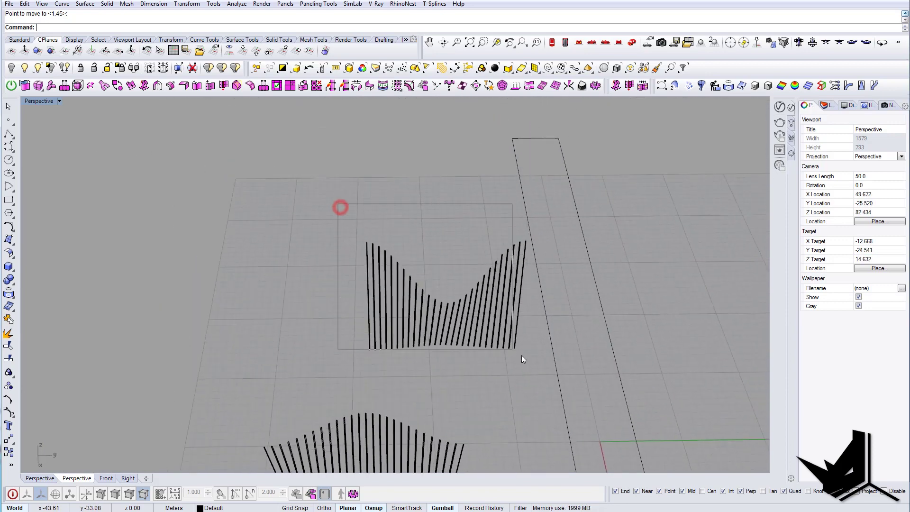
pyautogui.moveTo(538, 370); pyautogui.dragTo(361, 247)
pyautogui.moveTo(381, 385); pyautogui.dragTo(562, 358, button='right')
pyautogui.scroll(8, 388, 311)
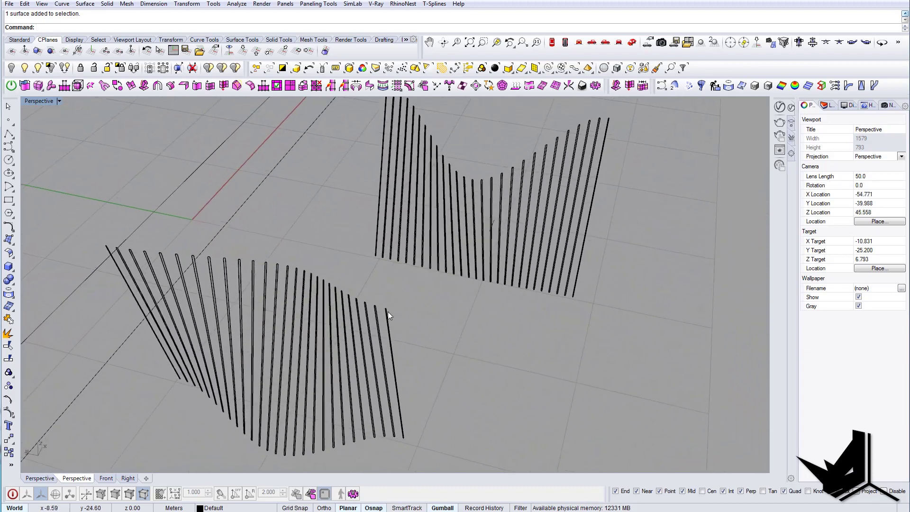
pyautogui.click(389, 309)
pyautogui.press('Escape')
pyautogui.moveTo(422, 313); pyautogui.dragTo(250, 281, button='right')
pyautogui.scroll(-7, 464, 314)
pyautogui.scroll(8, 295, 336)
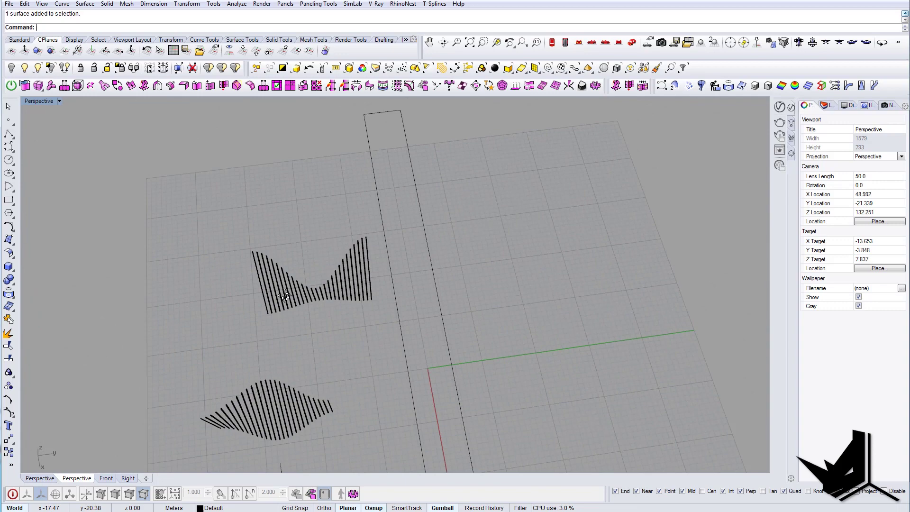
# Step: Mirror the half-width end strip of the shifted row about its outer long edge to complete its full width
pyautogui.scroll(10, 357, 269)
pyautogui.click(395, 219)
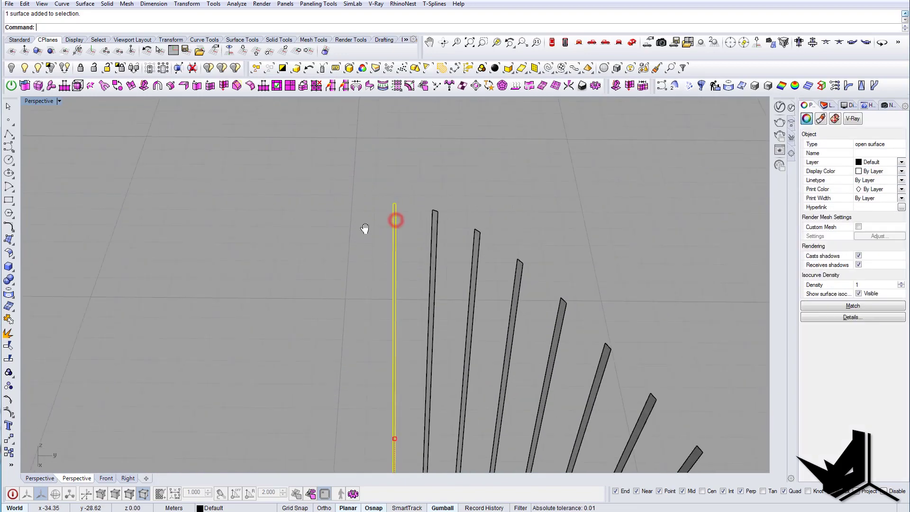
pyautogui.keyDown('shift'); pyautogui.moveTo(391, 220); pyautogui.dragTo(364, 229, button='right'); pyautogui.keyUp('shift')
pyautogui.write('mirror')
pyautogui.press('Return')
pyautogui.scroll(7, 367, 210)
pyautogui.click(367, 209)
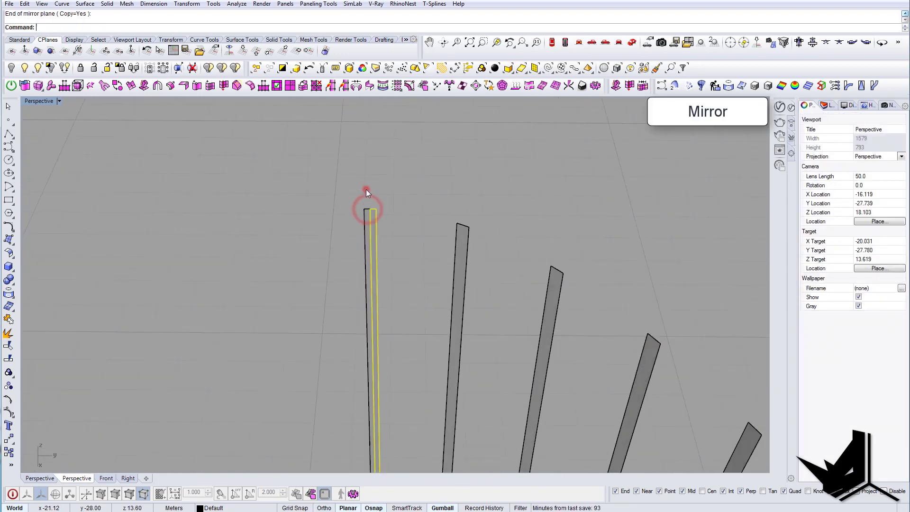
pyautogui.scroll(-13, 369, 232)
# Step: Start a corner-point surface with its first two corners on the top end of the widened end strip
pyautogui.moveTo(374, 242); pyautogui.dragTo(488, 301, button='right')
pyautogui.click(8, 238)
pyautogui.scroll(10, 398, 291)
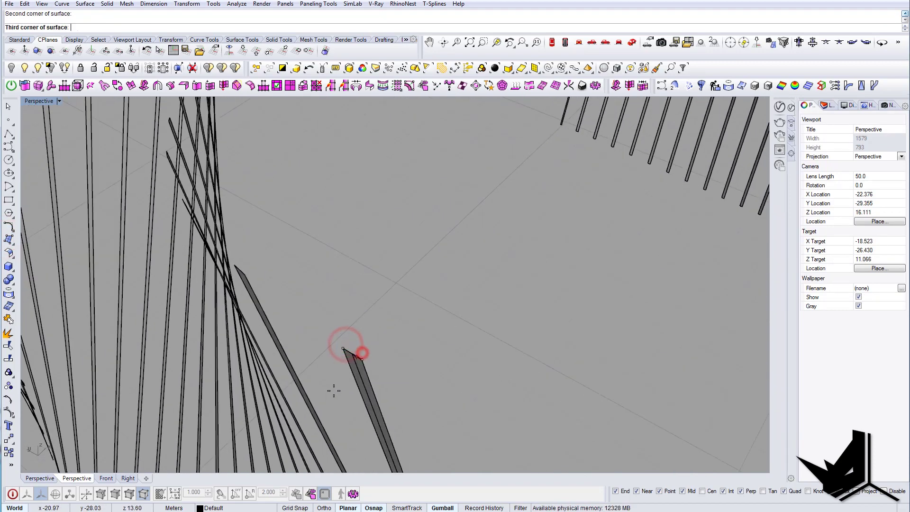
pyautogui.scroll(-15, 336, 388)
pyautogui.keyDown('shift'); pyautogui.moveTo(500, 326); pyautogui.dragTo(403, 379, button='right'); pyautogui.keyUp('shift')
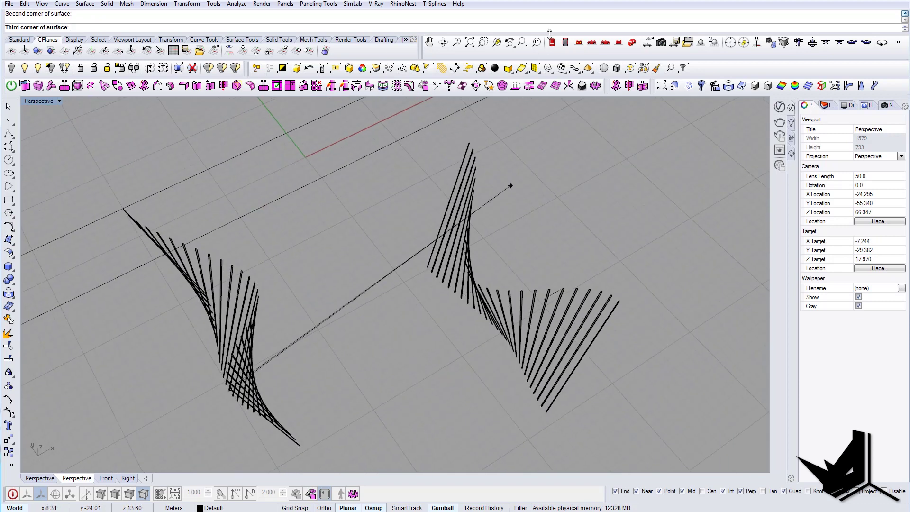
# Step: Place the surface's remaining corners on the top end of the matching middle rib in the original row
pyautogui.click(552, 42)
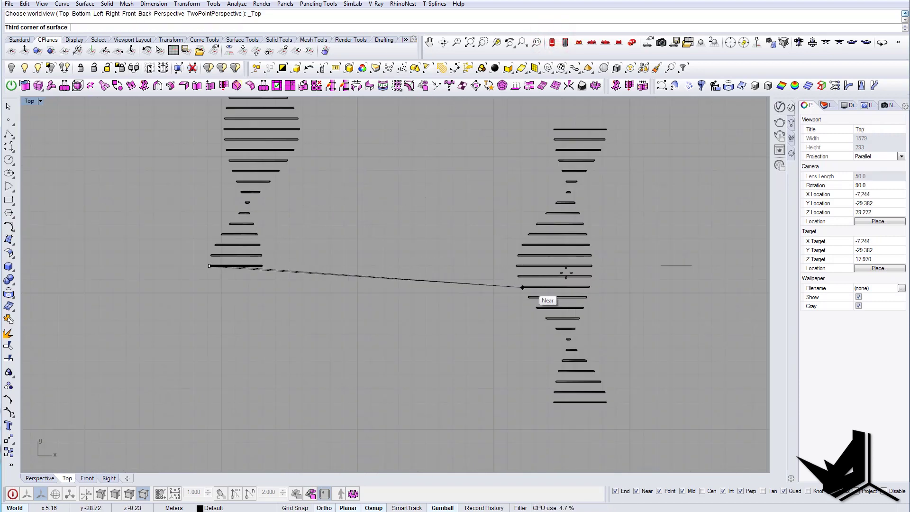
pyautogui.scroll(10, 517, 265)
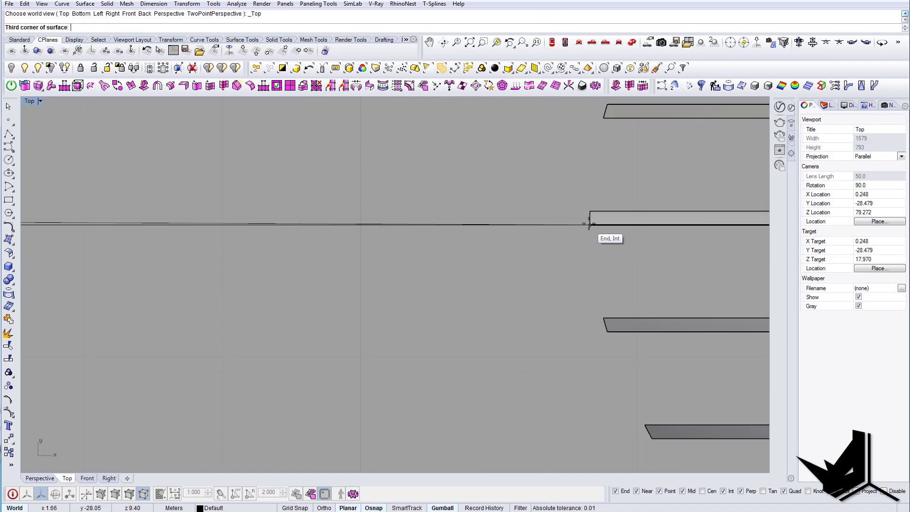
pyautogui.click(631, 44)
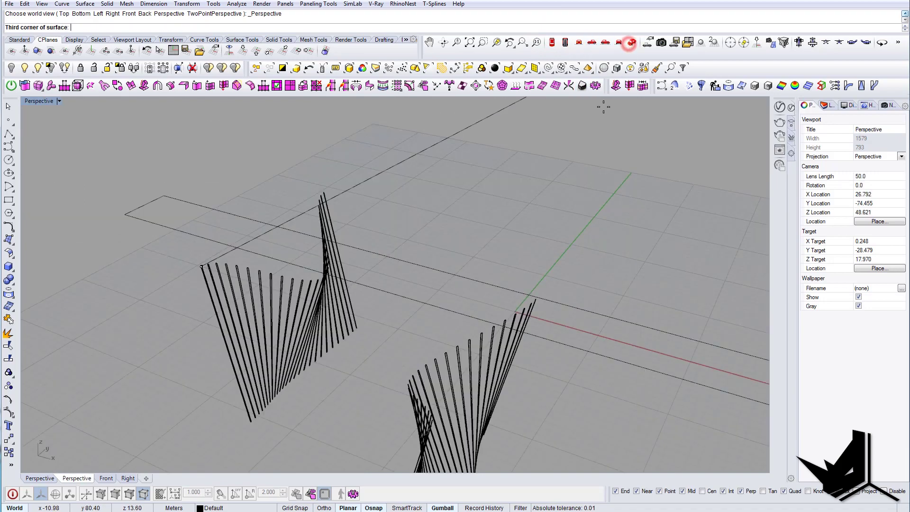
pyautogui.moveTo(422, 338); pyautogui.dragTo(353, 349, button='right')
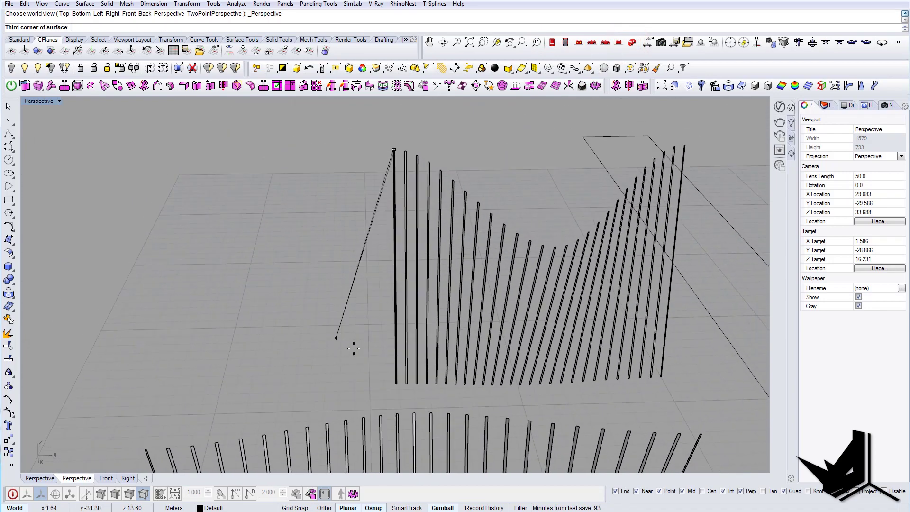
pyautogui.scroll(-10, 388, 340)
pyautogui.moveTo(405, 380); pyautogui.dragTo(403, 446, button='right')
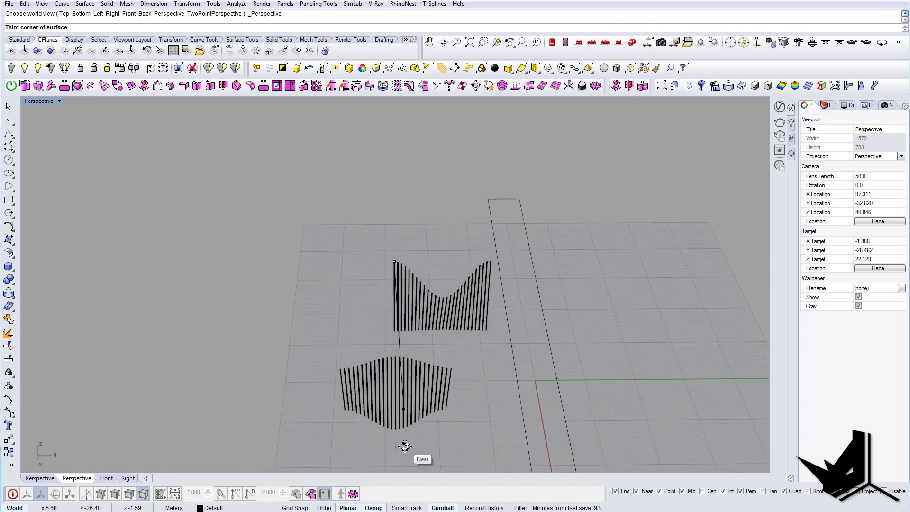
pyautogui.scroll(10, 395, 400)
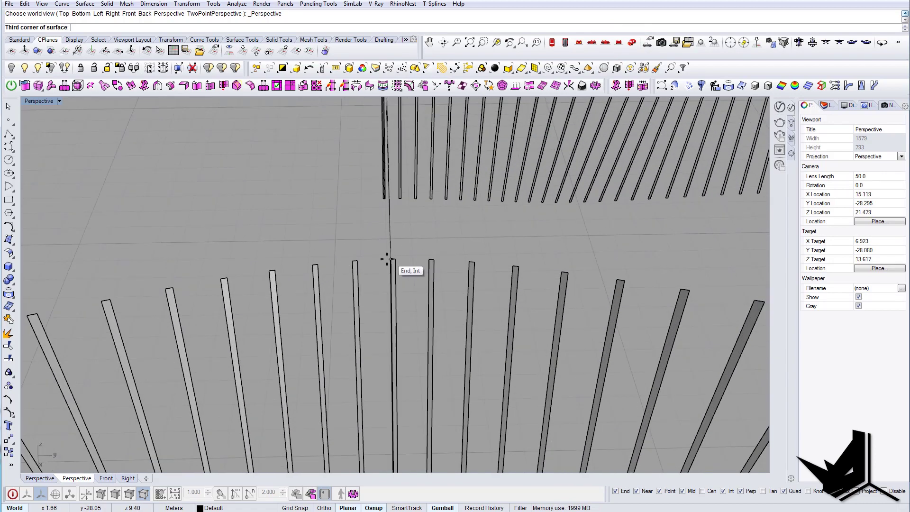
pyautogui.click(400, 255)
# Step: Select the bridging surface between the two rows and examine its joint with the full-width rib
pyautogui.scroll(-20, 399, 337)
pyautogui.moveTo(400, 338); pyautogui.dragTo(512, 315, button='right')
pyautogui.scroll(10, 377, 310)
pyautogui.moveTo(377, 310)
pyautogui.mouseDown(button='right')
pyautogui.moveTo(512, 308)
pyautogui.moveTo(635, 268)
pyautogui.moveTo(400, 291)
pyautogui.moveTo(379, 318)
pyautogui.mouseUp(button='right')
pyautogui.scroll(10, 371, 305)
pyautogui.click(262, 335)
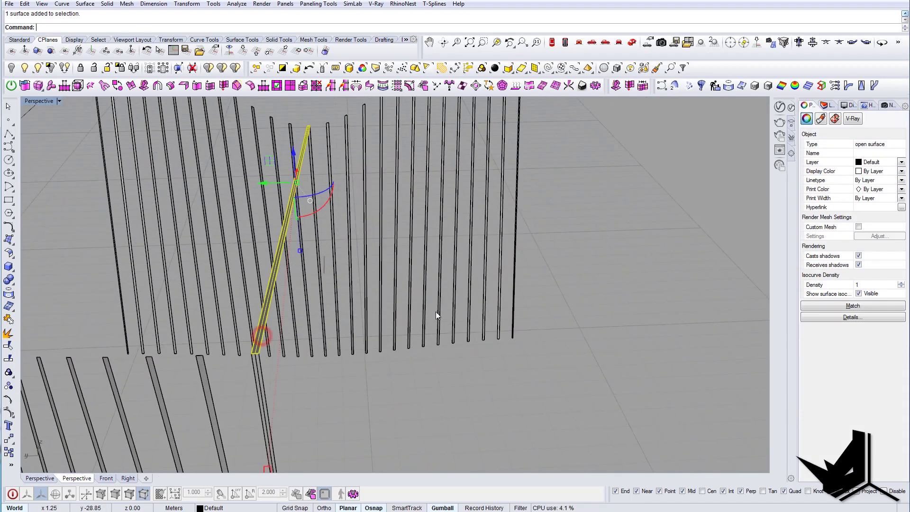
pyautogui.moveTo(436, 311)
pyautogui.mouseDown(button='right')
pyautogui.moveTo(239, 346)
pyautogui.moveTo(471, 321)
pyautogui.moveTo(445, 322)
pyautogui.mouseUp(button='right')
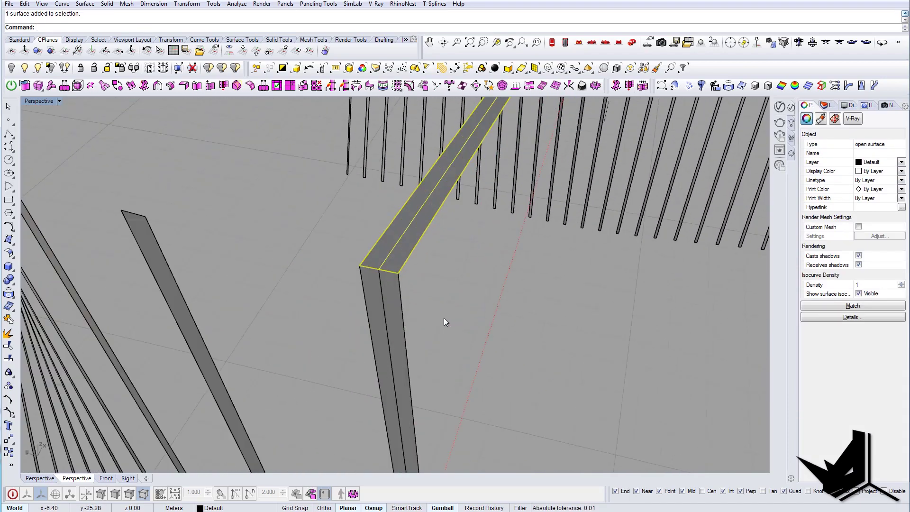
# Step: Join the bridging strips with the connected ribs' leg strips into one polysurface and merge its coplanar faces
pyautogui.keyDown('shift'); pyautogui.click(393, 305); pyautogui.keyUp('shift')
pyautogui.keyDown('shift'); pyautogui.click(377, 302); pyautogui.keyUp('shift')
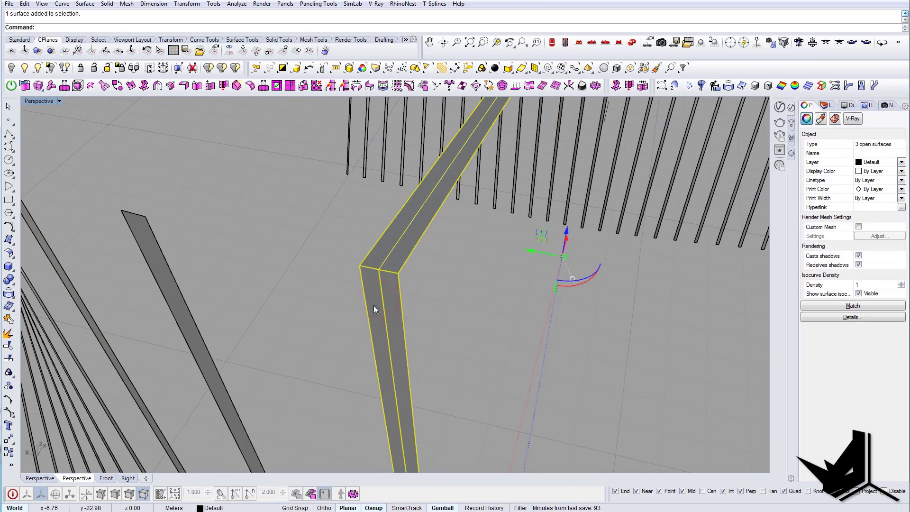
pyautogui.keyDown('shift'); pyautogui.moveTo(592, 158); pyautogui.dragTo(529, 325, button='right'); pyautogui.keyUp('shift')
pyautogui.keyDown('shift'); pyautogui.moveTo(580, 124); pyautogui.dragTo(526, 284, button='right'); pyautogui.keyUp('shift')
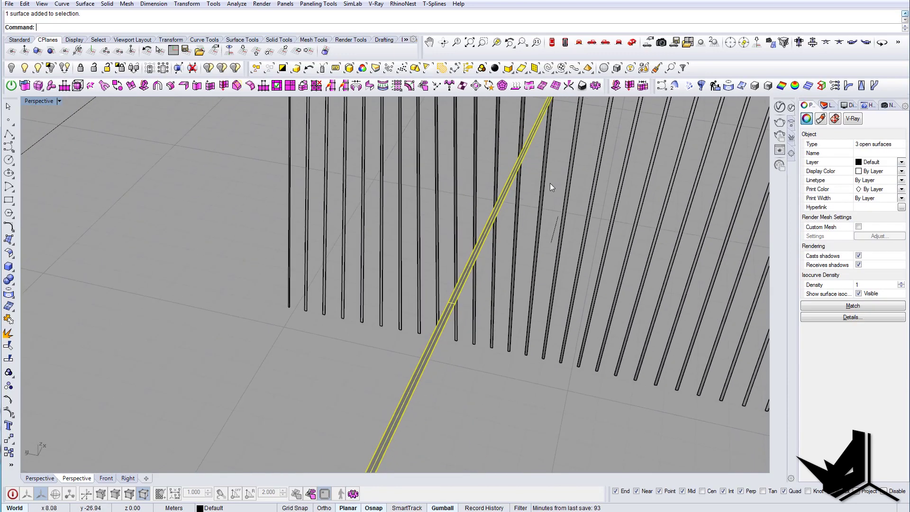
pyautogui.keyDown('shift'); pyautogui.click(545, 149); pyautogui.keyUp('shift')
pyautogui.moveTo(545, 150); pyautogui.dragTo(438, 358, button='right')
pyautogui.hotkey('ctrl', 'j')
pyautogui.click(442, 346)
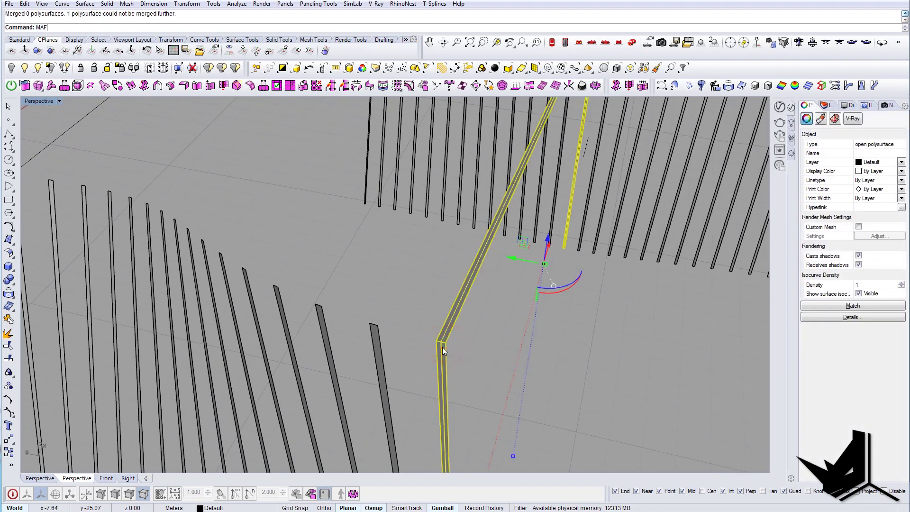
pyautogui.press('Escape')
pyautogui.press('Escape')
# Step: Try to offset the joined rib frame inward by 2 m as a solid, and undo the offset
pyautogui.click(442, 347)
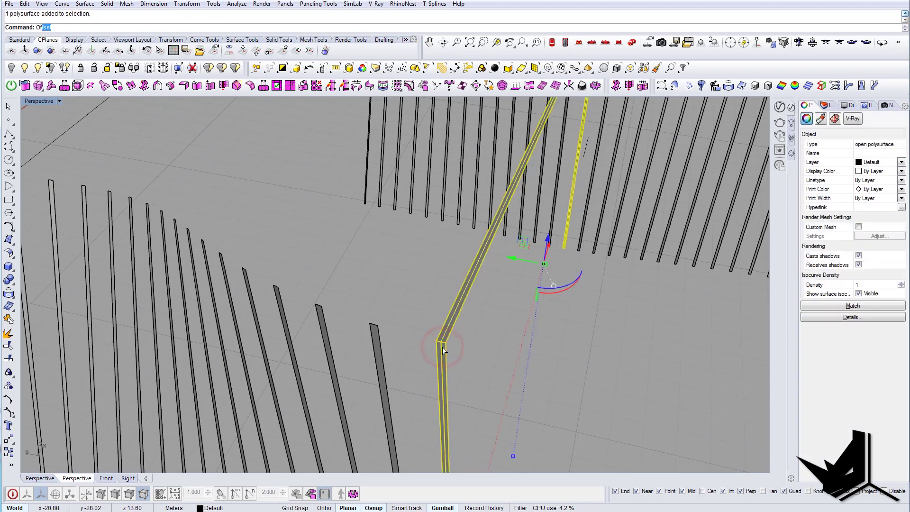
pyautogui.write('OffsetSrf')
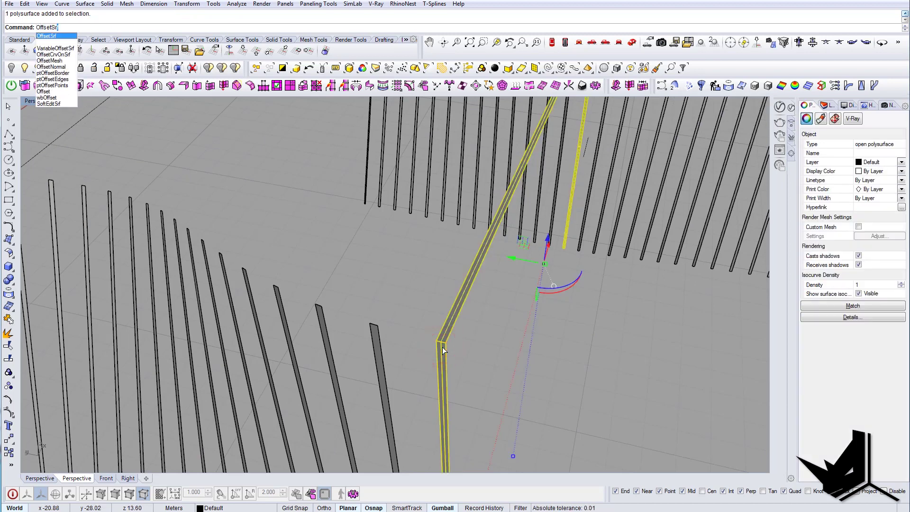
pyautogui.press('Return')
pyautogui.moveTo(354, 340); pyautogui.dragTo(350, 144, button='right')
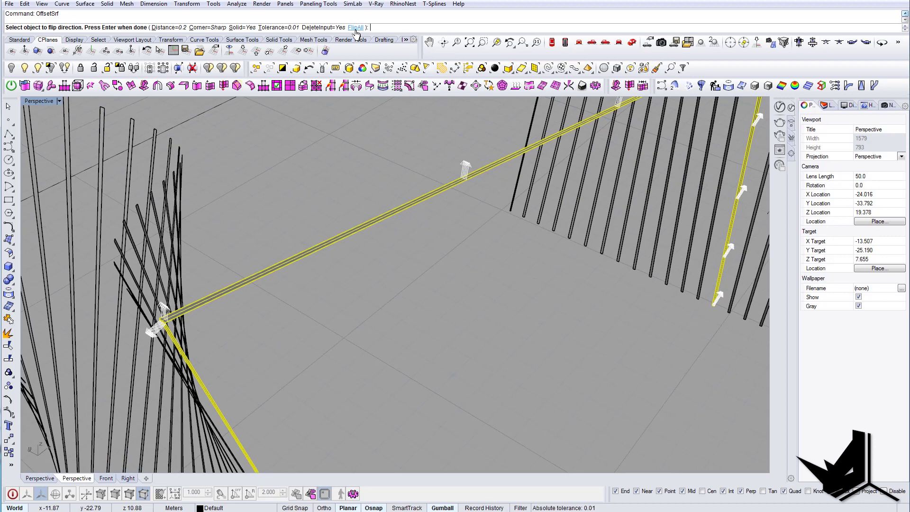
pyautogui.moveTo(403, 251); pyautogui.dragTo(386, 240, button='right')
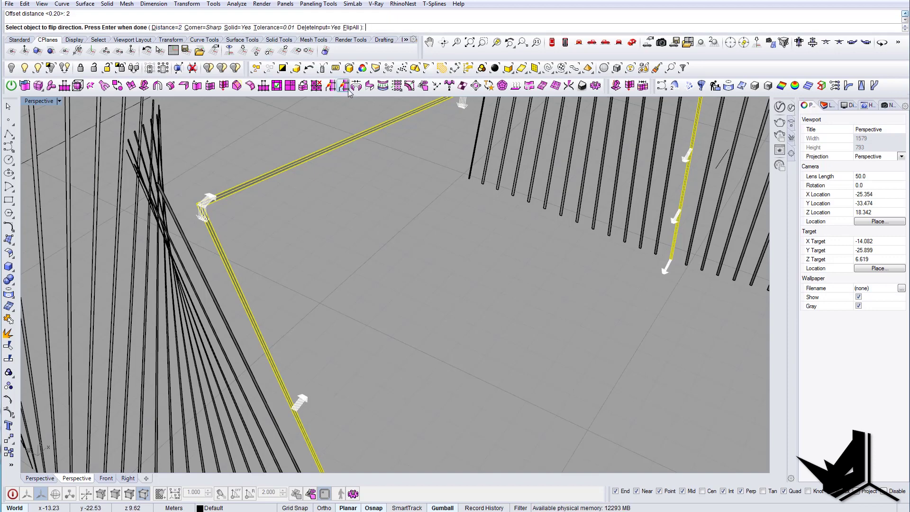
pyautogui.press('Escape')
pyautogui.scroll(-10, 390, 281)
pyautogui.moveTo(391, 280)
pyautogui.mouseDown(button='right')
pyautogui.moveTo(436, 278)
pyautogui.moveTo(339, 244)
pyautogui.moveTo(372, 235)
pyautogui.moveTo(509, 295)
pyautogui.mouseUp(button='right')
pyautogui.hotkey('ctrl', 'z')
# Step: Try a solid surface offset of the joined rib frame outward by 1.8 m, and undo it
pyautogui.scroll(6, 368, 220)
pyautogui.moveTo(368, 220); pyautogui.dragTo(399, 239, button='right')
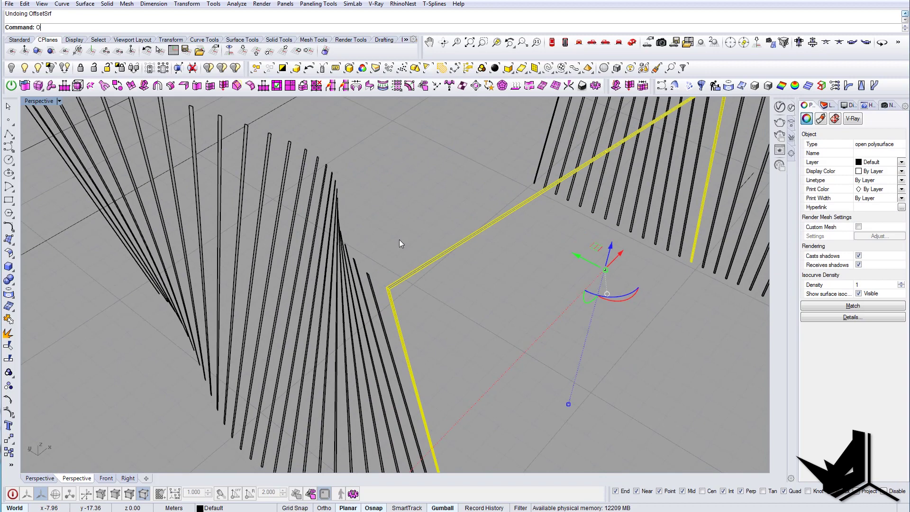
pyautogui.write('etSrf')
pyautogui.press('Return')
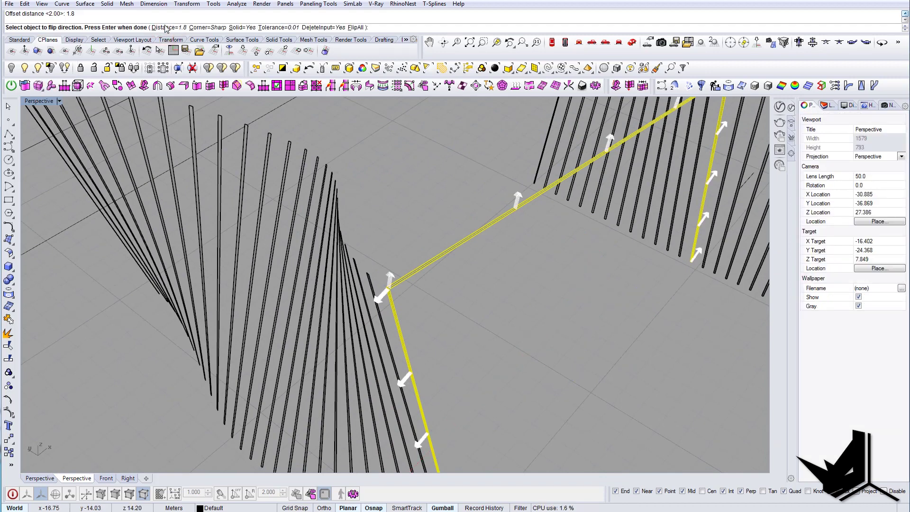
pyautogui.press('Return')
pyautogui.hotkey('ctrl', 'z')
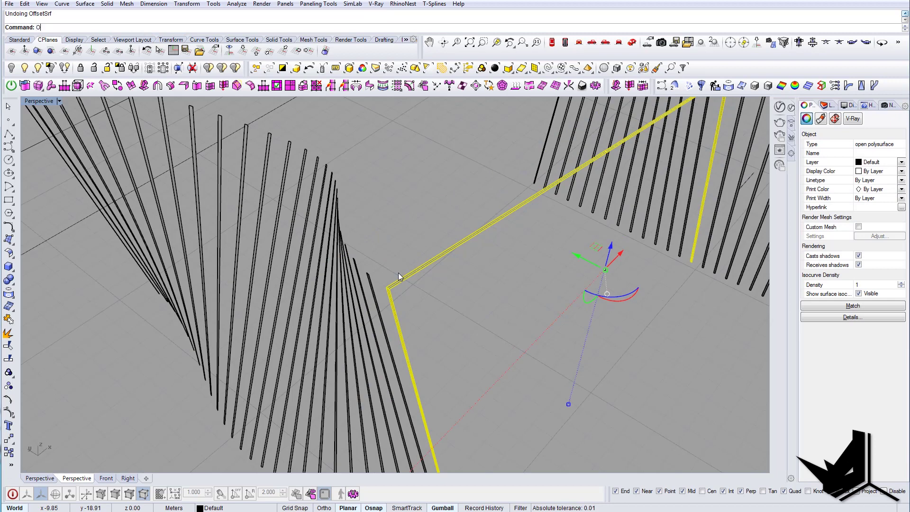
# Step: Thicken the joined rib frame into a solid with OffsetSrf, flipping all offset directions toward the inside
pyautogui.write('OffsetSrf')
pyautogui.press('Return')
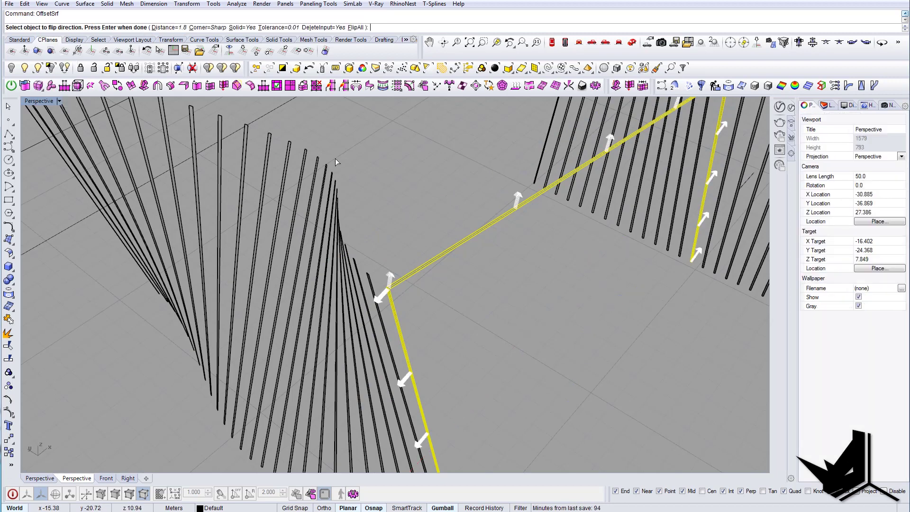
pyautogui.write('F')
pyautogui.press('Return')
pyautogui.write('F')
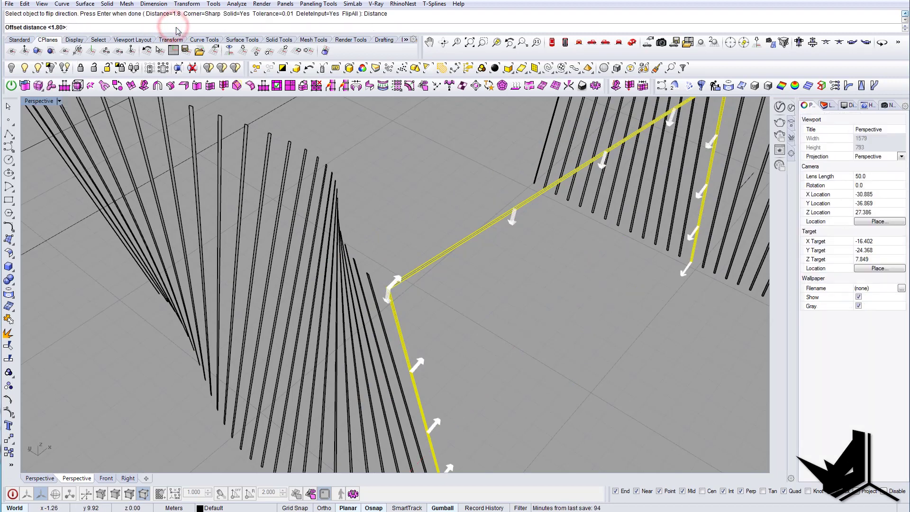
pyautogui.click(552, 365)
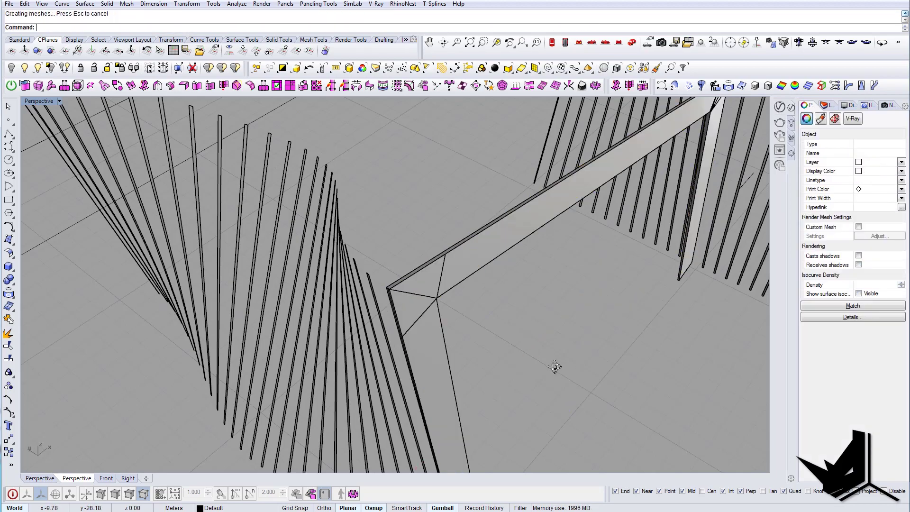
# Step: Examine the solid rib frames and the joints between their legs and beams
pyautogui.scroll(-9, 513, 311)
pyautogui.moveTo(554, 367); pyautogui.dragTo(433, 269, button='right')
pyautogui.keyDown('shift'); pyautogui.moveTo(433, 269); pyautogui.dragTo(411, 319, button='right'); pyautogui.keyUp('shift')
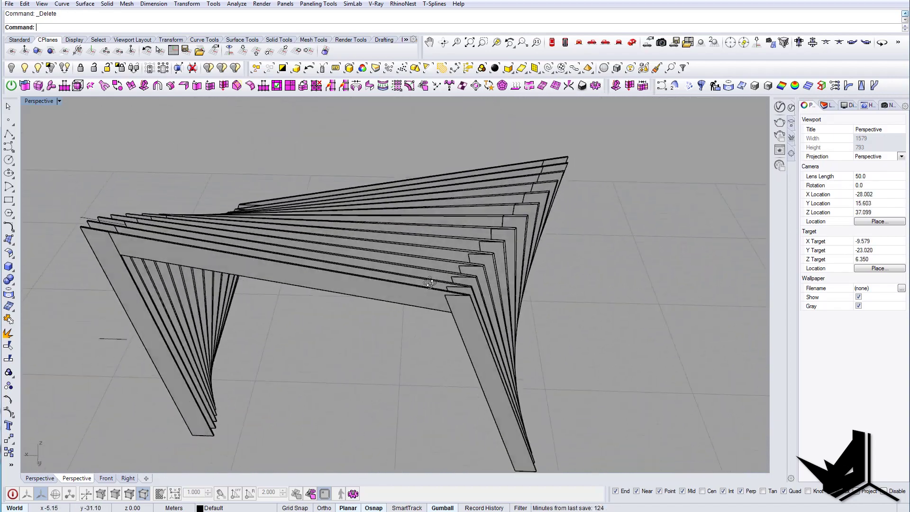
pyautogui.moveTo(429, 283); pyautogui.dragTo(602, 303, button='right')
pyautogui.click(382, 275)
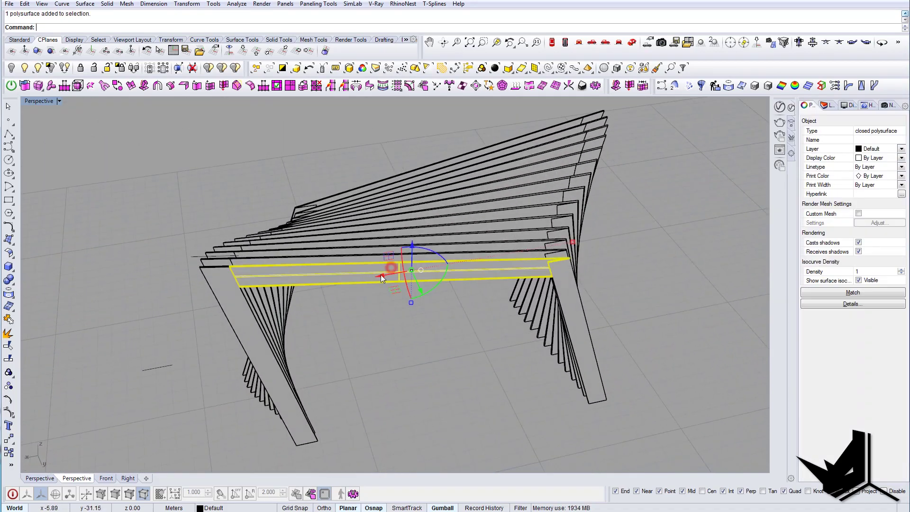
pyautogui.press('Escape')
# Step: Group all the rib frames into one group
pyautogui.moveTo(380, 274); pyautogui.dragTo(470, 285, button='right')
pyautogui.scroll(-4, 441, 277)
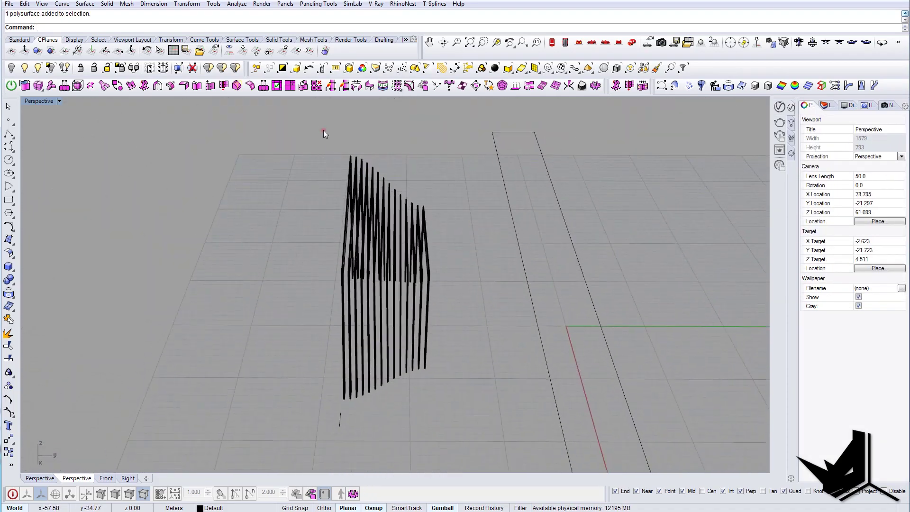
pyautogui.moveTo(455, 402); pyautogui.dragTo(461, 404)
pyautogui.write('Group')
pyautogui.press('Return')
pyautogui.moveTo(454, 386); pyautogui.dragTo(385, 358, button='right')
pyautogui.press('Escape')
pyautogui.press('Escape')
# Step: Try to mirror the grouped ribs with a copy about the short reference line beside the outermost rib
pyautogui.click(397, 351)
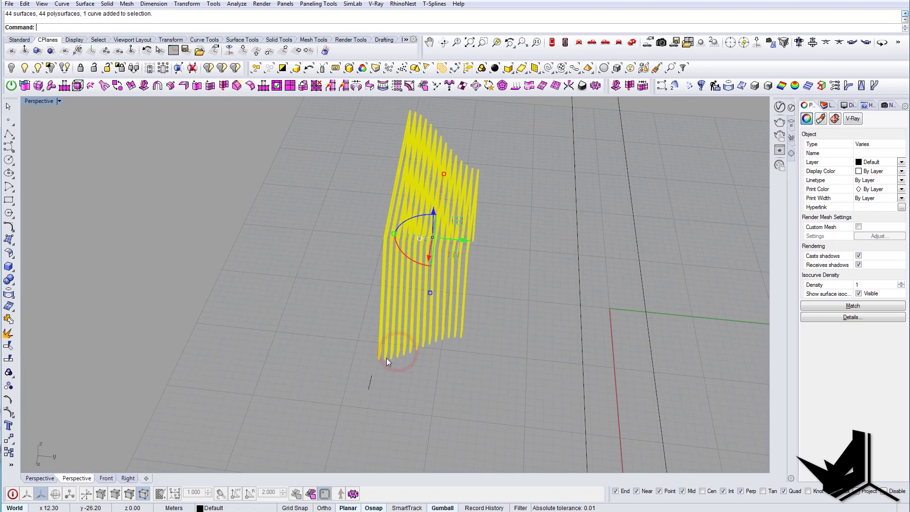
pyautogui.write('mi')
pyautogui.press('Return')
pyautogui.scroll(3, 370, 379)
pyautogui.click(376, 363)
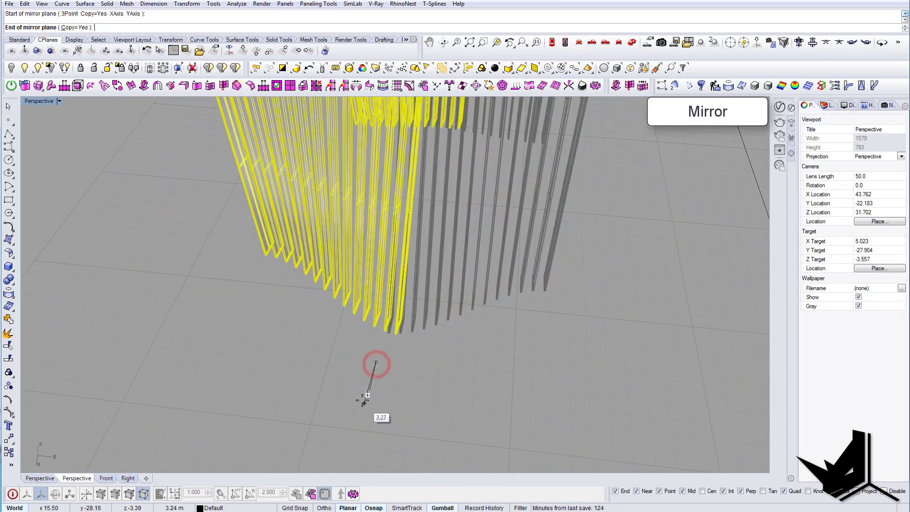
pyautogui.keyDown('shift'); pyautogui.click(366, 398); pyautogui.keyUp('shift')
pyautogui.moveTo(367, 397); pyautogui.dragTo(379, 396, button='right')
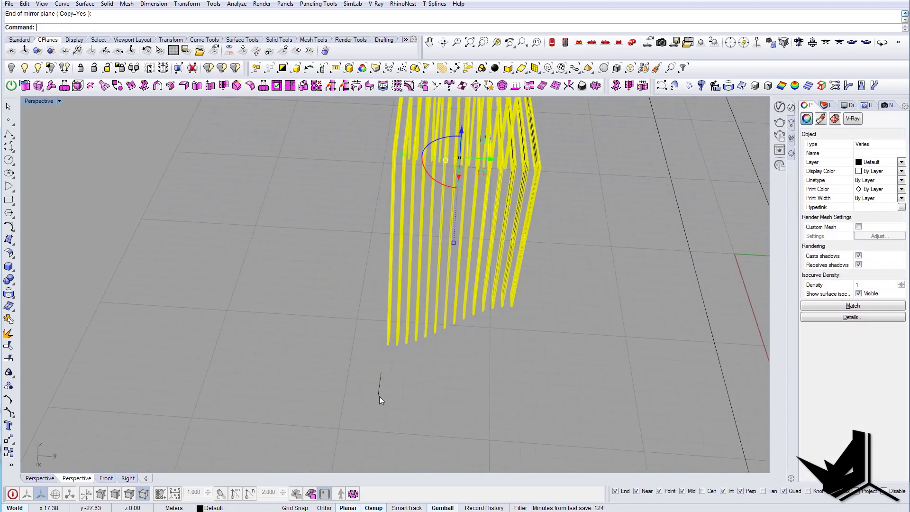
pyautogui.press('Escape')
pyautogui.scroll(3, 391, 331)
pyautogui.hotkey('ctrl', 'a')
pyautogui.moveTo(390, 325); pyautogui.dragTo(412, 369, button='right')
pyautogui.press('Escape')
pyautogui.hotkey('ctrl', 'a')
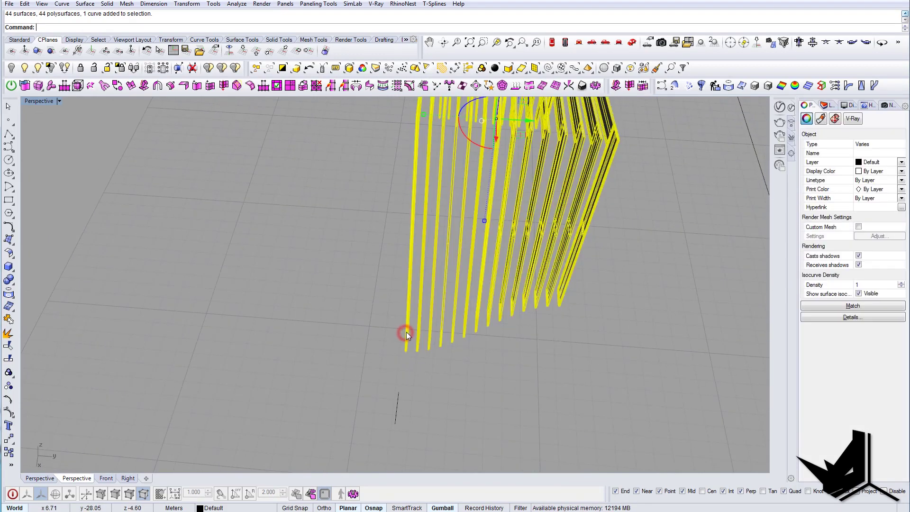
pyautogui.moveTo(406, 332); pyautogui.dragTo(399, 370, button='right')
pyautogui.press('Escape')
pyautogui.press('Escape')
# Step: Remove the outermost rib beside the mirror line from the rib group, window-selecting it in a top view
pyautogui.write('Ren')
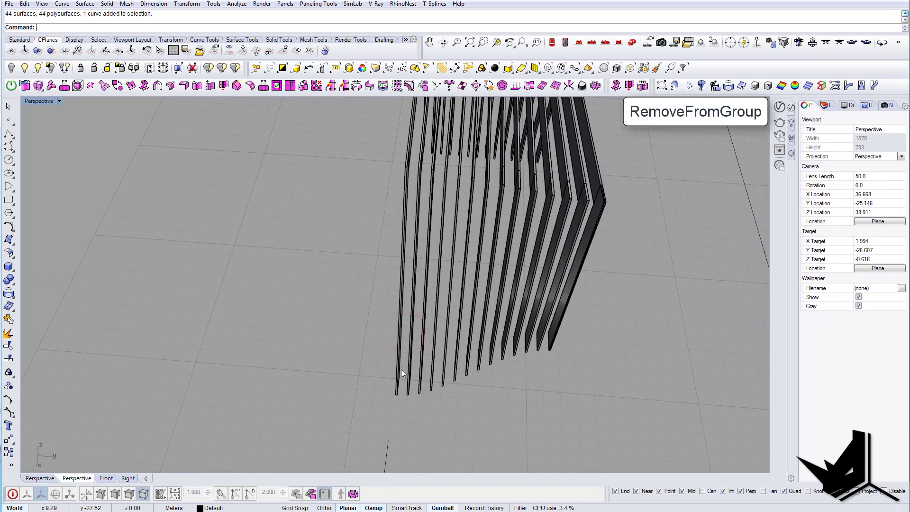
pyautogui.write('RemoveFromGroup')
pyautogui.press('Return')
pyautogui.scroll(-6, 401, 368)
pyautogui.moveTo(400, 369); pyautogui.dragTo(411, 325, button='right')
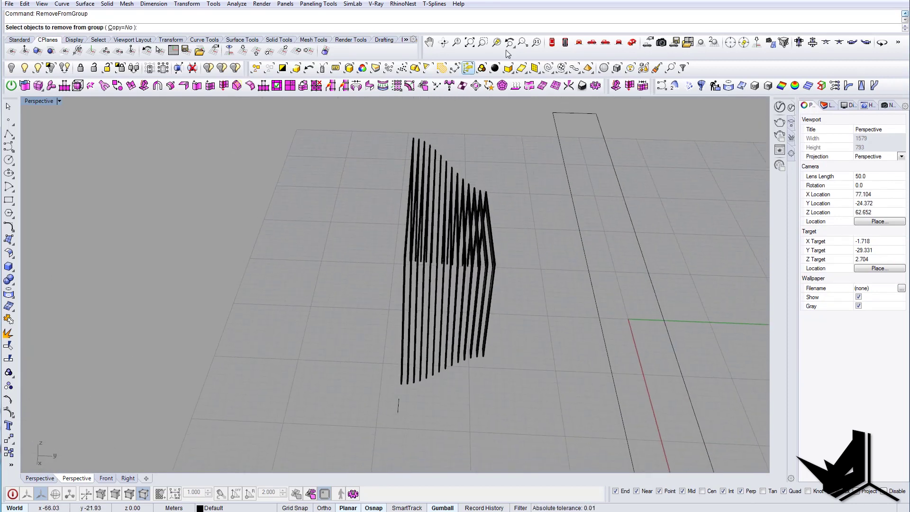
pyautogui.click(551, 43)
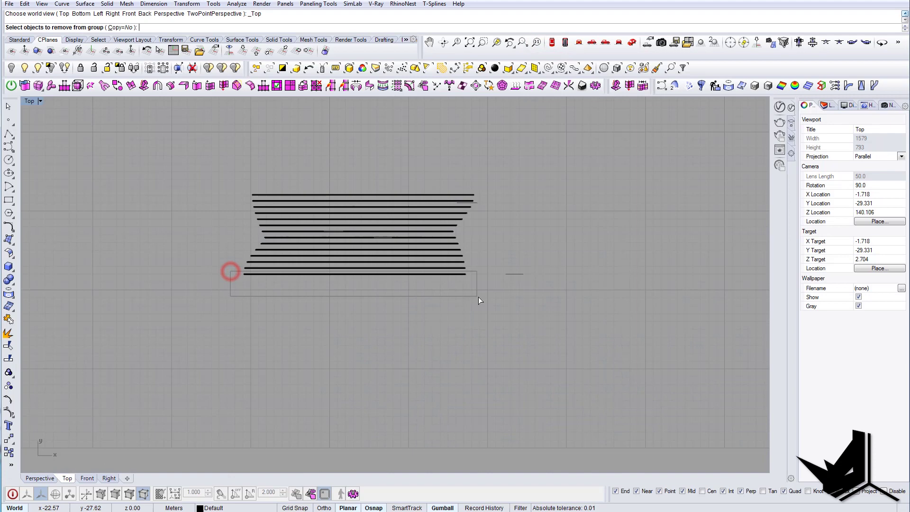
pyautogui.moveTo(479, 297); pyautogui.dragTo(480, 297)
pyautogui.press('Return')
# Step: Mirror the remaining rib group with a copy about the short reference line aligned with the outermost rib
pyautogui.click(293, 203)
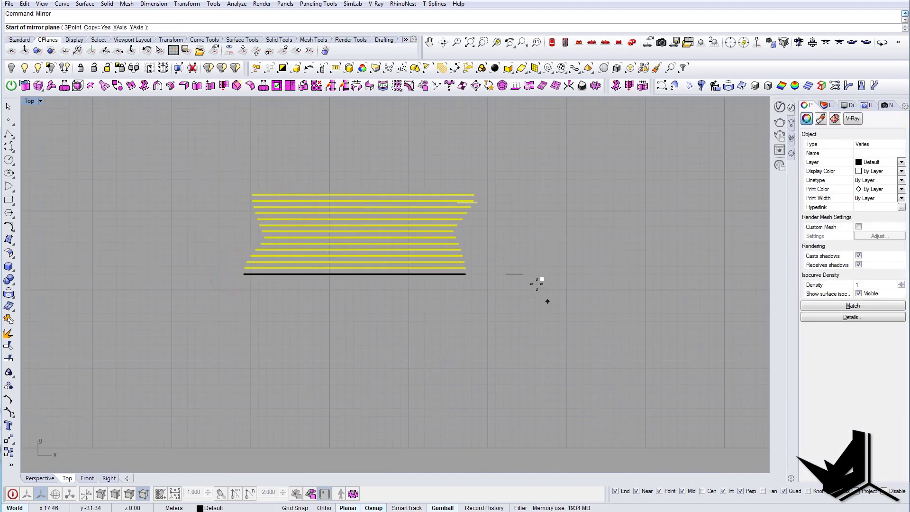
pyautogui.click(523, 274)
pyautogui.click(614, 280)
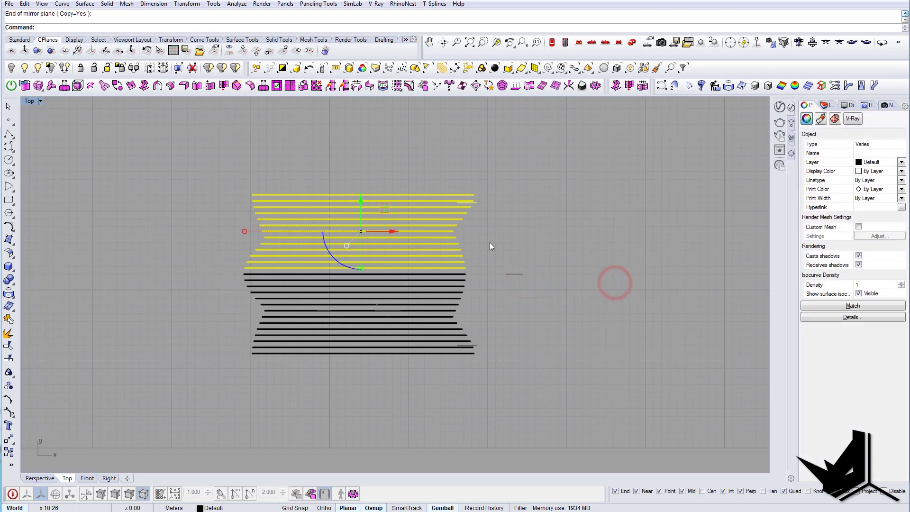
pyautogui.scroll(6, 479, 208)
pyautogui.press('Escape')
# Step: Remove the short reference curve at the end of the original ribs from their group
pyautogui.click(471, 199)
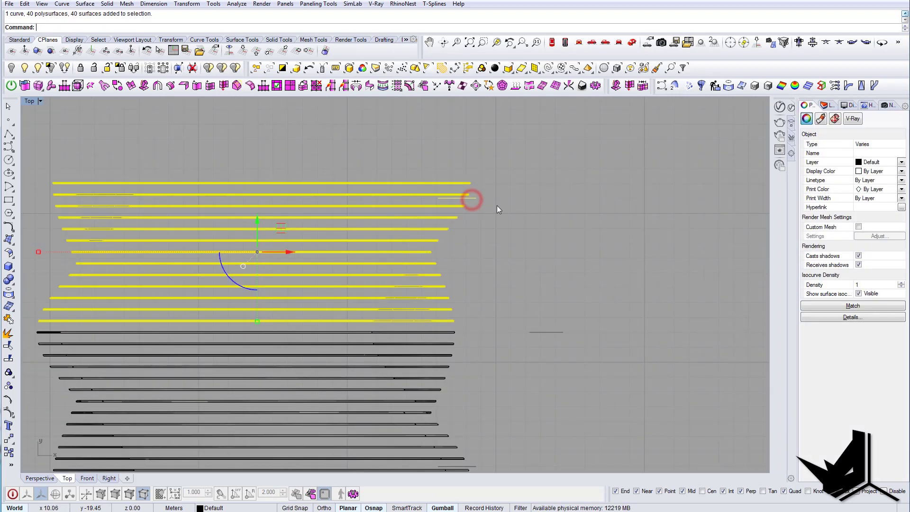
pyautogui.scroll(-4, 497, 205)
pyautogui.press('Escape')
pyautogui.write('RemoveFromGroup')
pyautogui.press('Return')
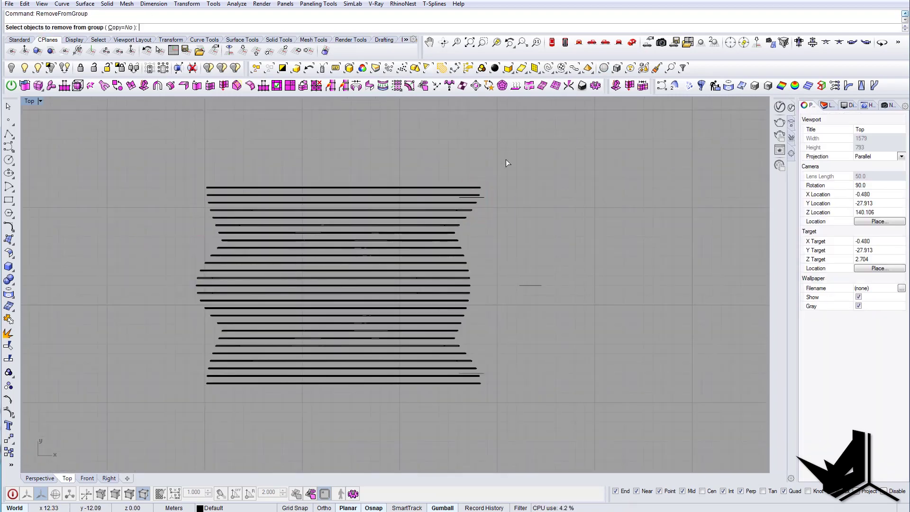
pyautogui.scroll(6, 496, 183)
pyautogui.click(470, 212)
pyautogui.press('Return')
pyautogui.press('Return')
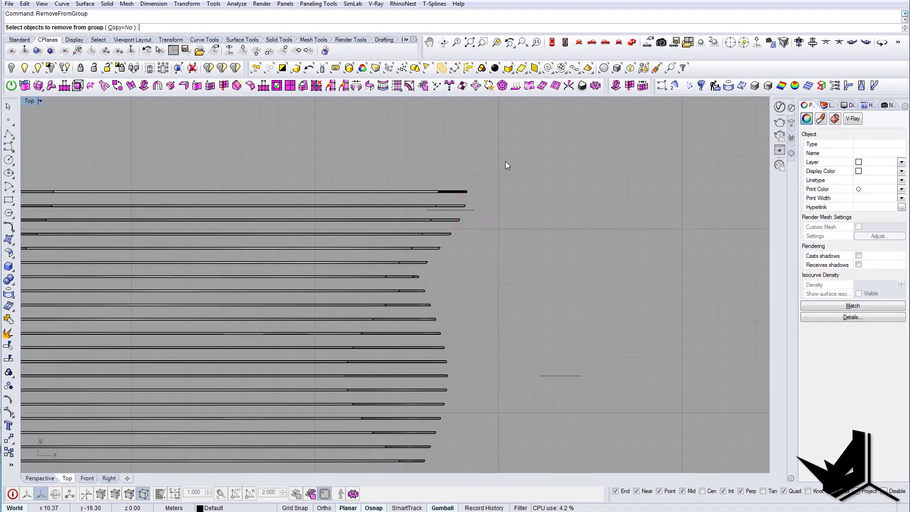
pyautogui.click(631, 42)
pyautogui.moveTo(521, 249); pyautogui.dragTo(441, 315, button='right')
pyautogui.scroll(7, 407, 282)
pyautogui.press('Return')
# Step: Ungroup both the mirrored and the original halves of the ribs
pyautogui.click(484, 282)
pyautogui.scroll(-6, 481, 282)
pyautogui.click(405, 295)
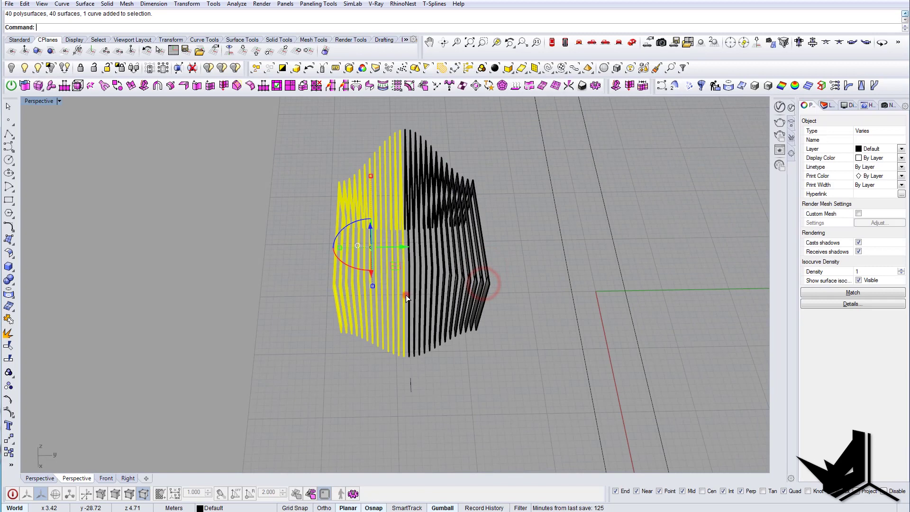
pyautogui.click(408, 293)
pyautogui.click(383, 294)
pyautogui.write('UG')
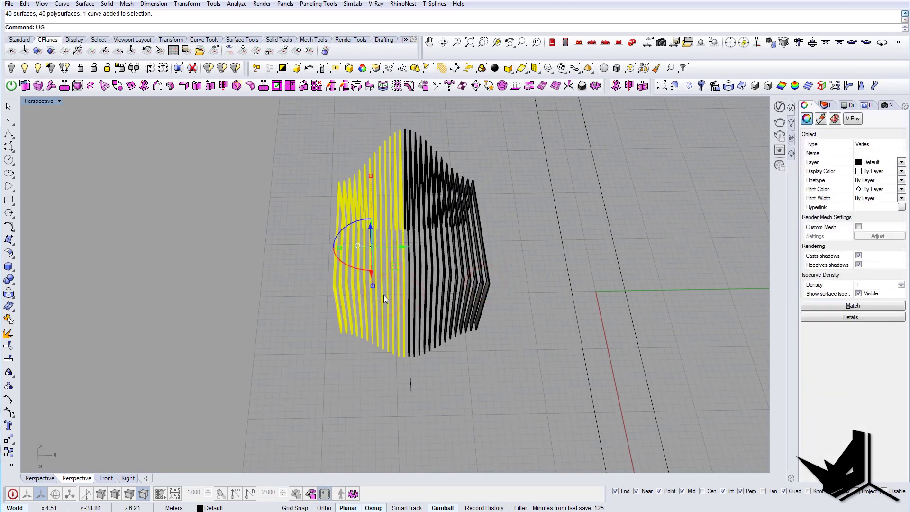
pyautogui.press('Return')
pyautogui.click(433, 300)
pyautogui.press('Return')
pyautogui.press('Escape')
# Step: Select all single surfaces with SelSrf and delete them, keeping the solid ribs
pyautogui.scroll(3, 422, 300)
pyautogui.write('s')
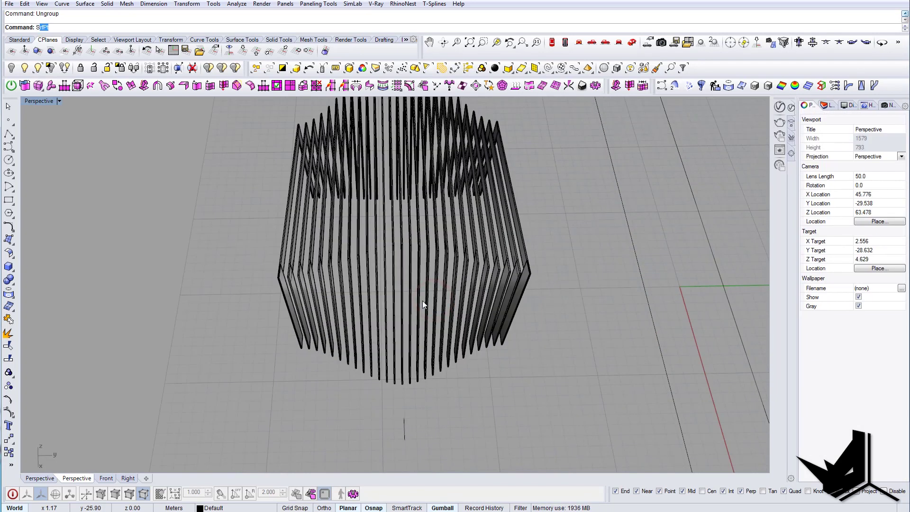
pyautogui.write('elSr')
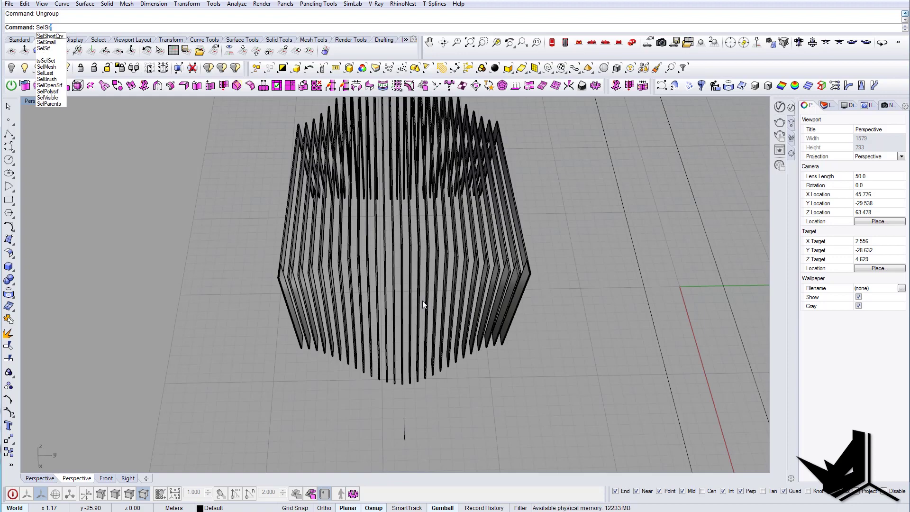
pyautogui.write('f')
pyautogui.press('Return')
pyautogui.press('Delete')
# Step: Select all curves with SelCrv, exclude the long rectangular outline and delete the remaining short curves
pyautogui.moveTo(422, 300); pyautogui.dragTo(437, 272, button='right')
pyautogui.write('SelCrv')
pyautogui.press('Return')
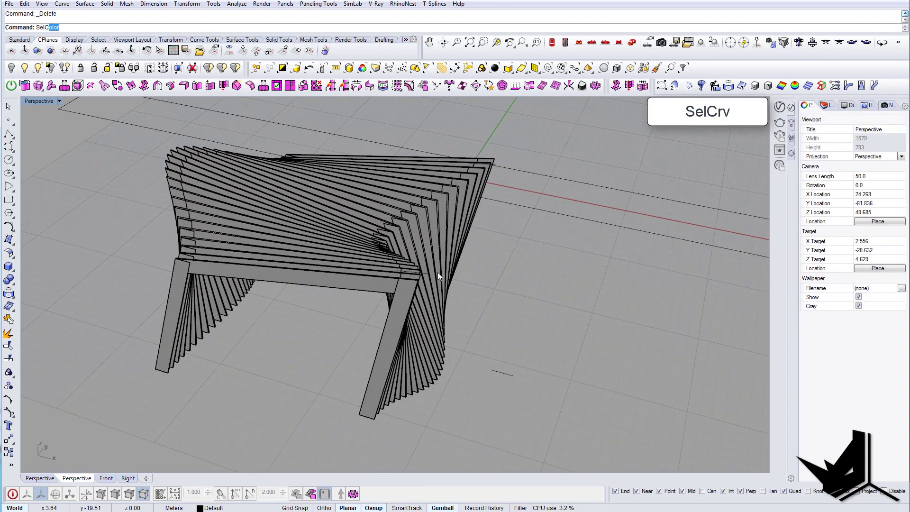
pyautogui.scroll(5, 431, 273)
pyautogui.scroll(-5, 500, 282)
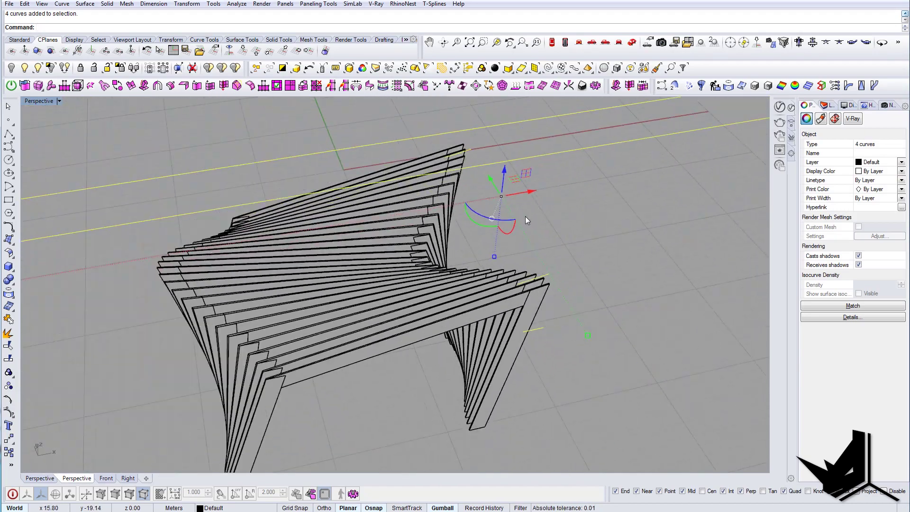
pyautogui.keyDown('ctrl'); pyautogui.moveTo(579, 139); pyautogui.dragTo(573, 132); pyautogui.keyUp('ctrl')
pyautogui.moveTo(612, 179); pyautogui.dragTo(586, 242, button='right')
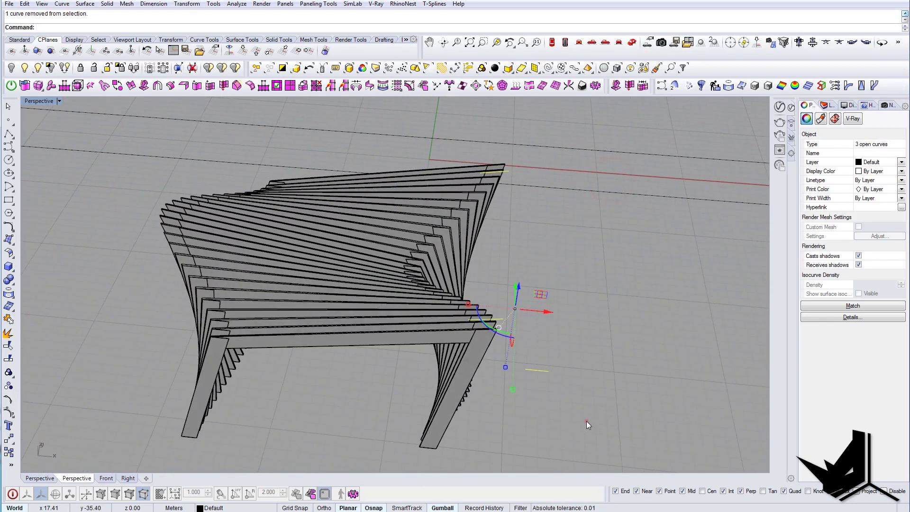
pyautogui.press('Delete')
# Step: Select all the rib solids of both halves and join them into one group
pyautogui.moveTo(607, 296); pyautogui.dragTo(355, 281, button='right')
pyautogui.click(402, 267)
pyautogui.press('Escape')
pyautogui.scroll(-6, 353, 280)
pyautogui.moveTo(505, 336); pyautogui.dragTo(538, 366)
pyautogui.moveTo(503, 377); pyautogui.dragTo(523, 384, button='right')
pyautogui.write('G')
pyautogui.press('Escape')
pyautogui.moveTo(372, 311); pyautogui.dragTo(529, 334, button='right')
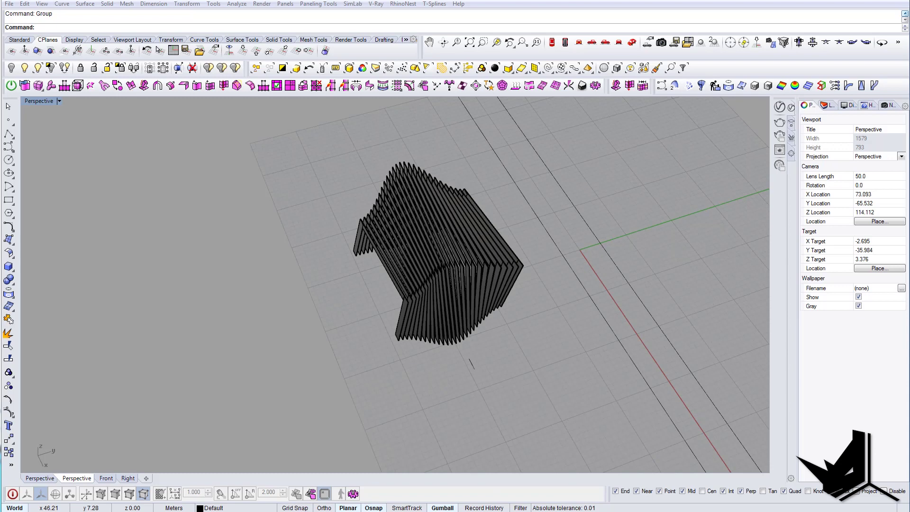
# Step: Examine the aerial photo of the station in Windows Photo Viewer to see how the wave modules repeat, and return to Rhino
pyautogui.moveTo(909, 291); pyautogui.dragTo(636, 78)
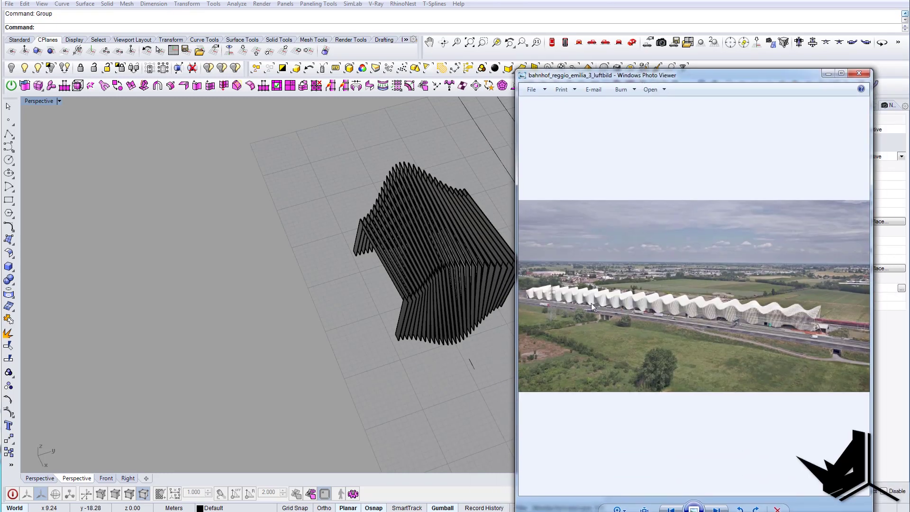
pyautogui.click(827, 73)
pyautogui.moveTo(389, 291); pyautogui.dragTo(412, 284, button='right')
pyautogui.click(380, 193)
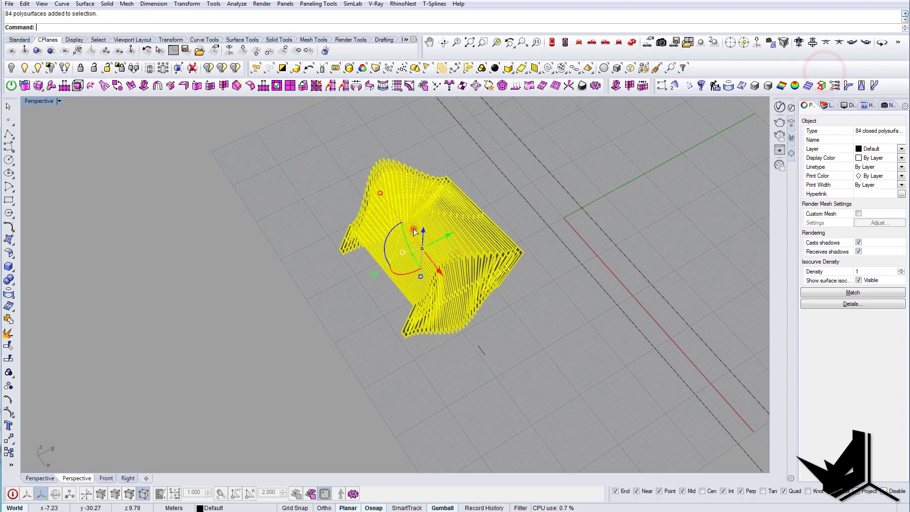
pyautogui.press('Escape')
# Step: Try to ungroup the rib module
pyautogui.moveTo(414, 230); pyautogui.dragTo(564, 241, button='right')
pyautogui.keyDown('shift'); pyautogui.moveTo(389, 285); pyautogui.dragTo(447, 310, button='right'); pyautogui.keyUp('shift')
pyautogui.moveTo(401, 315); pyautogui.dragTo(481, 378, button='right')
pyautogui.scroll(4, 410, 375)
pyautogui.moveTo(390, 385); pyautogui.dragTo(351, 350, button='right')
pyautogui.click(346, 345)
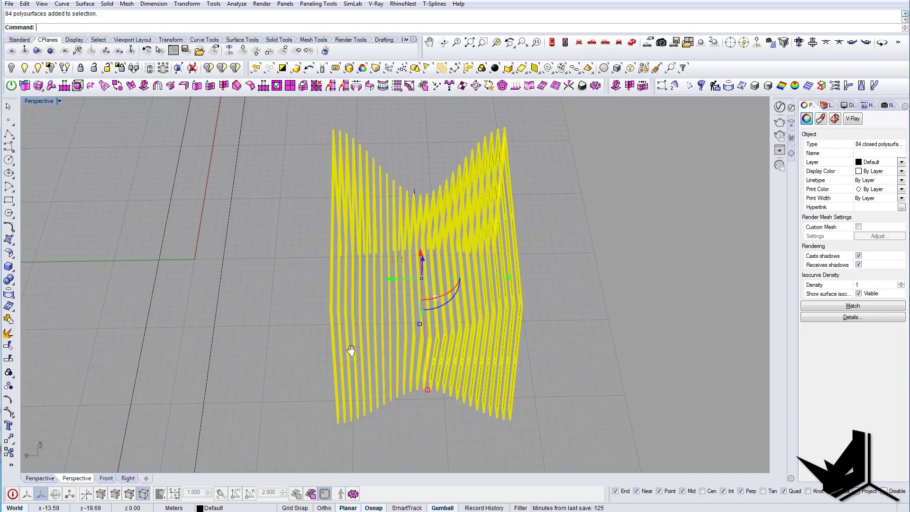
pyautogui.write('Ungroup')
pyautogui.press('Return')
pyautogui.press('Escape')
# Step: In the top view, remove the outermost rib at the origin side of the module from its group with RemoveFromGroup
pyautogui.keyDown('shift'); pyautogui.moveTo(345, 319); pyautogui.dragTo(399, 323, button='right'); pyautogui.keyUp('shift')
pyautogui.click(434, 327)
pyautogui.click(553, 43)
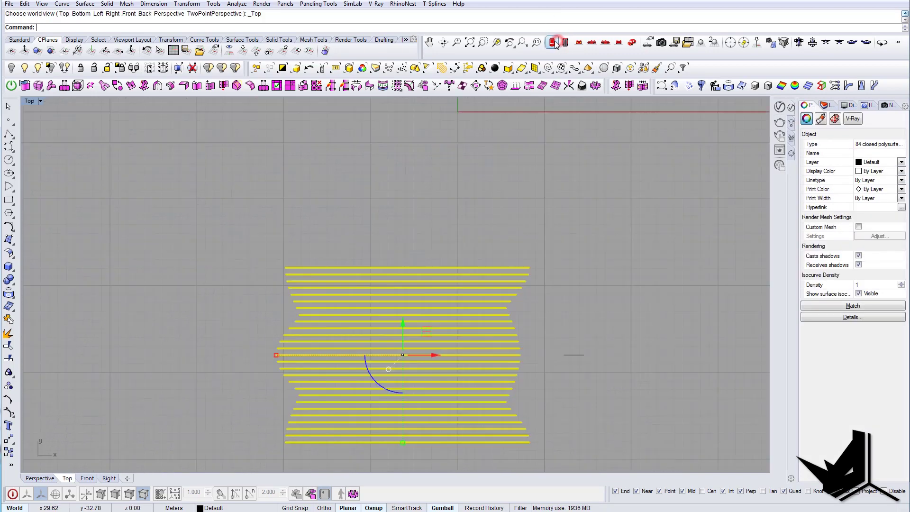
pyautogui.press('Escape')
pyautogui.write('RemoveFromGroup')
pyautogui.press('Return')
pyautogui.moveTo(218, 228); pyautogui.dragTo(590, 272)
pyautogui.press('Return')
pyautogui.click(313, 297)
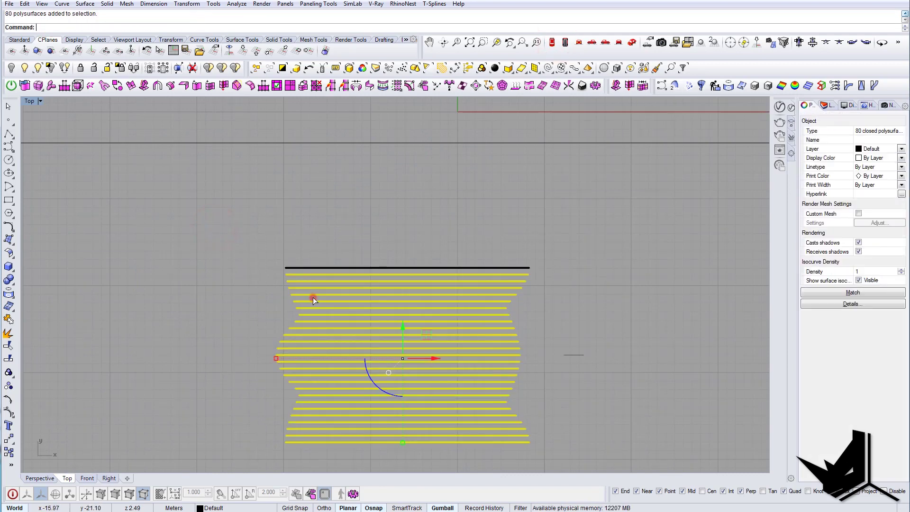
pyautogui.click(632, 43)
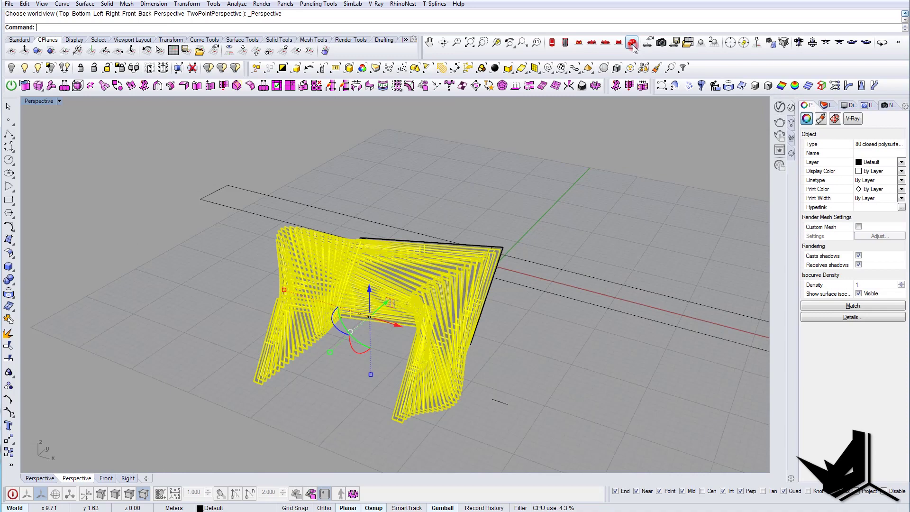
pyautogui.press('Escape')
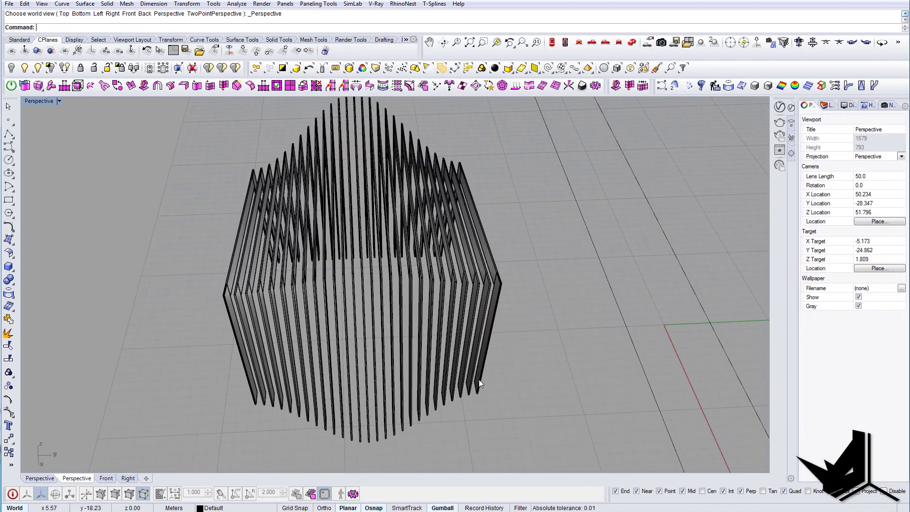
# Step: Draw a short straight reference line outward from the bottom corner of the separated end rib
pyautogui.keyDown('shift'); pyautogui.moveTo(479, 380); pyautogui.dragTo(490, 366, button='right'); pyautogui.keyUp('shift')
pyautogui.scroll(9, 479, 384)
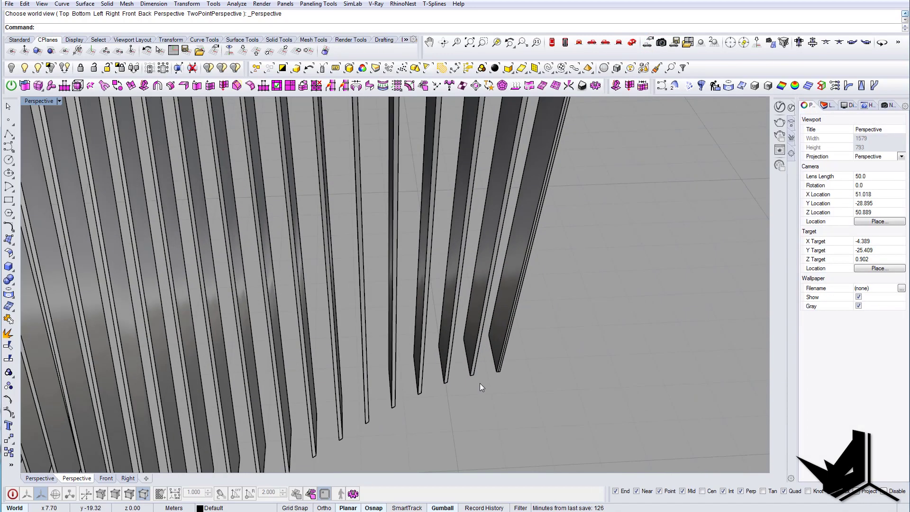
pyautogui.write('line')
pyautogui.press('Return')
pyautogui.keyDown('shift'); pyautogui.click(516, 410); pyautogui.keyUp('shift')
# Step: Delete the pieces of the separated end rib, keeping the short reference line
pyautogui.click(497, 346)
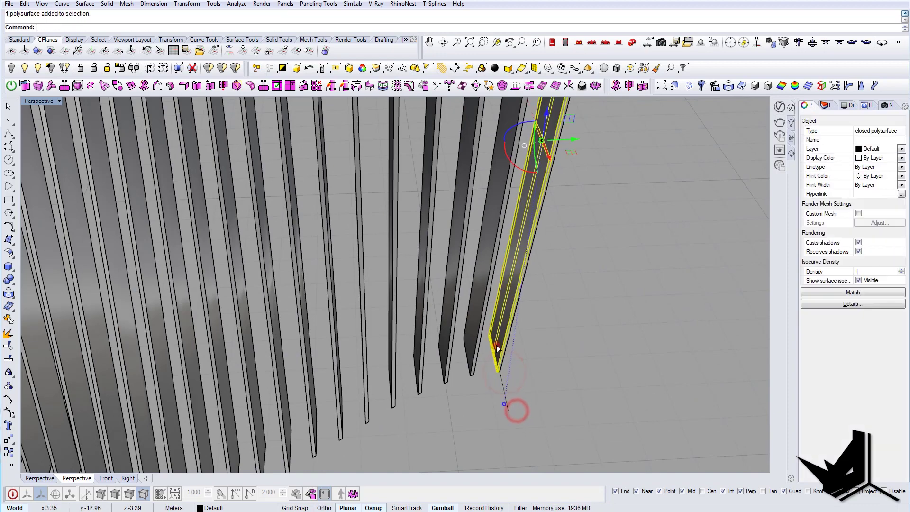
pyautogui.press('Delete')
pyautogui.scroll(-10, 522, 348)
pyautogui.scroll(8, 516, 341)
pyautogui.click(517, 342)
pyautogui.press('Delete')
pyautogui.scroll(-5, 518, 353)
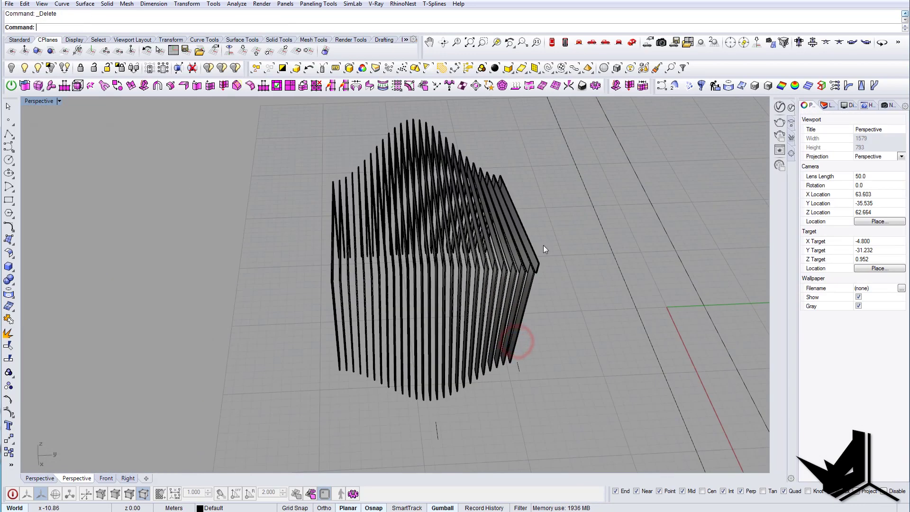
# Step: Copy the grouped rib module from the foot corner of its opposite end rib to the start of the short reference line
pyautogui.moveTo(543, 246); pyautogui.dragTo(400, 207, button='right')
pyautogui.hotkey('ctrl', 'a')
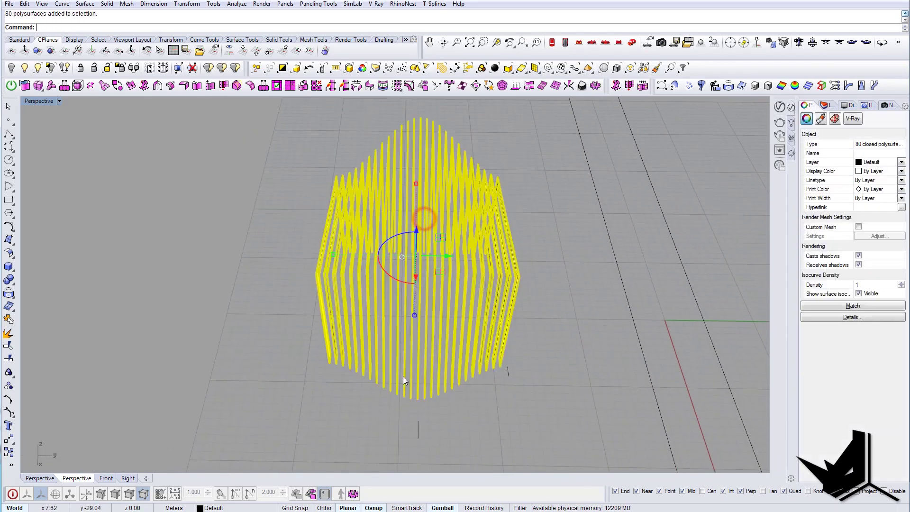
pyautogui.scroll(8, 336, 365)
pyautogui.write('copy')
pyautogui.press('Return')
pyautogui.click(345, 330)
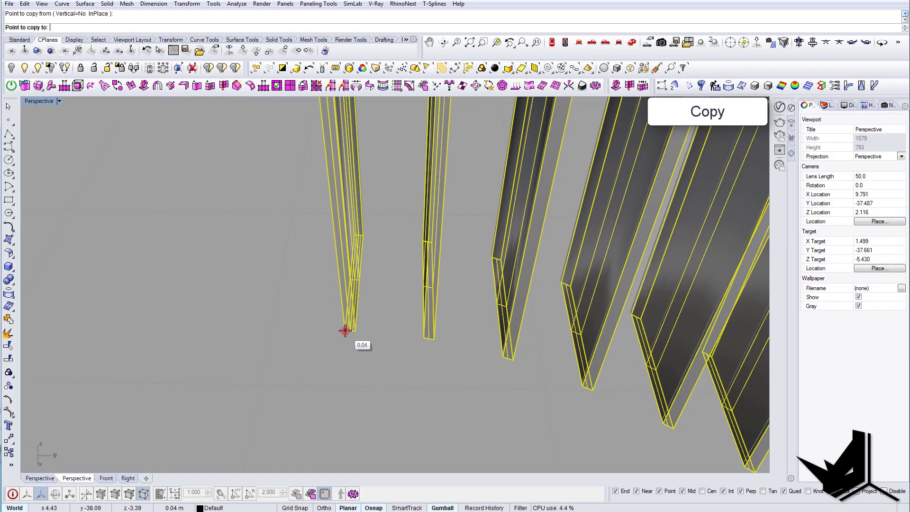
pyautogui.scroll(-6, 345, 330)
pyautogui.scroll(5, 321, 343)
pyautogui.keyDown('shift'); pyautogui.moveTo(321, 342); pyautogui.dragTo(242, 247, button='right'); pyautogui.keyUp('shift')
pyautogui.scroll(-6, 242, 248)
pyautogui.scroll(-4, 234, 258)
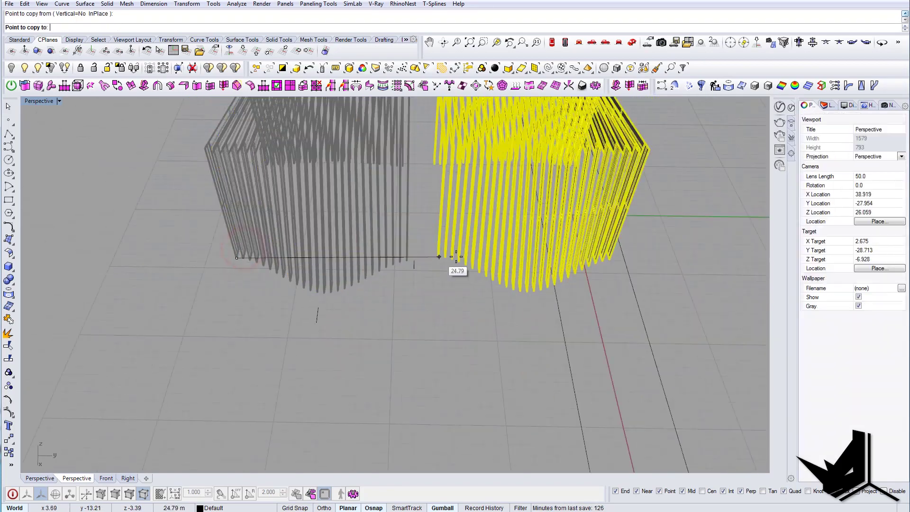
pyautogui.scroll(4, 400, 270)
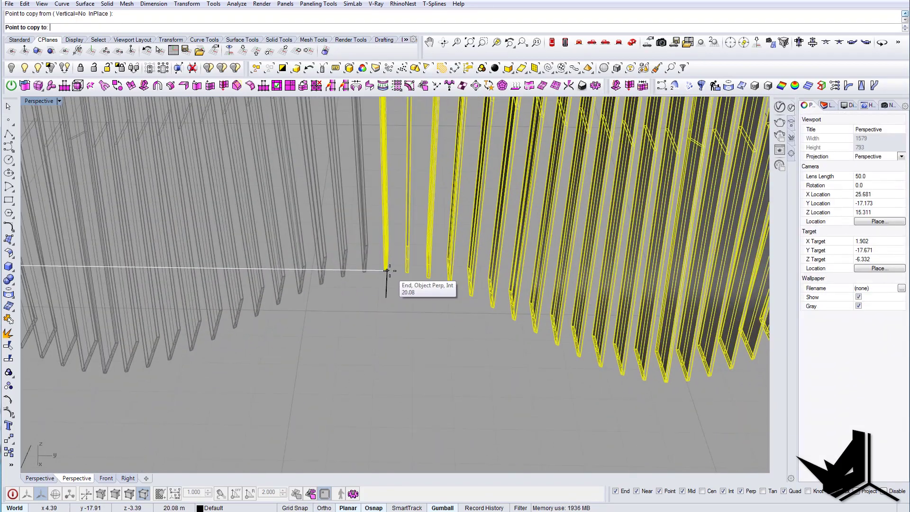
pyautogui.click(389, 270)
# Step: Place 16 more copies of the module in a row with FromLastPoint, UseLastDistance and UseLastDirection set to Yes
pyautogui.click(88, 27)
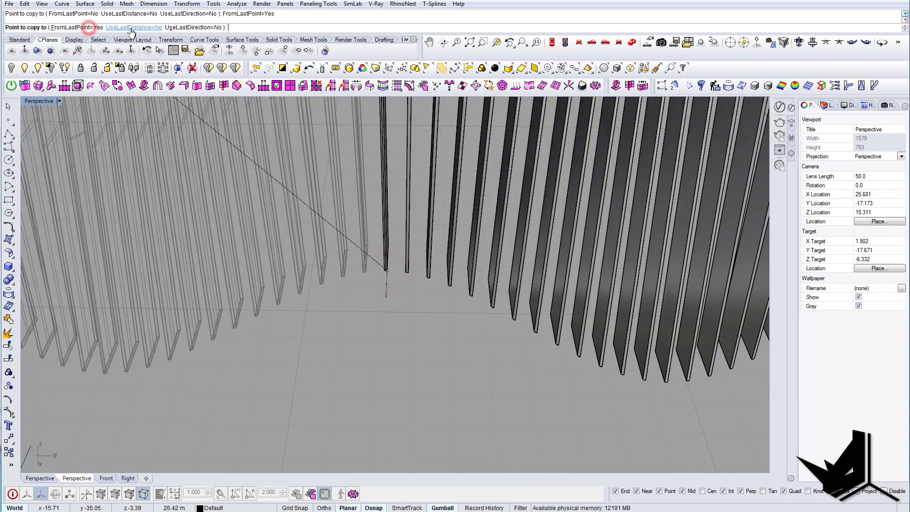
pyautogui.click(187, 27)
pyautogui.hotkey('ctrl', 'shift', 'e')
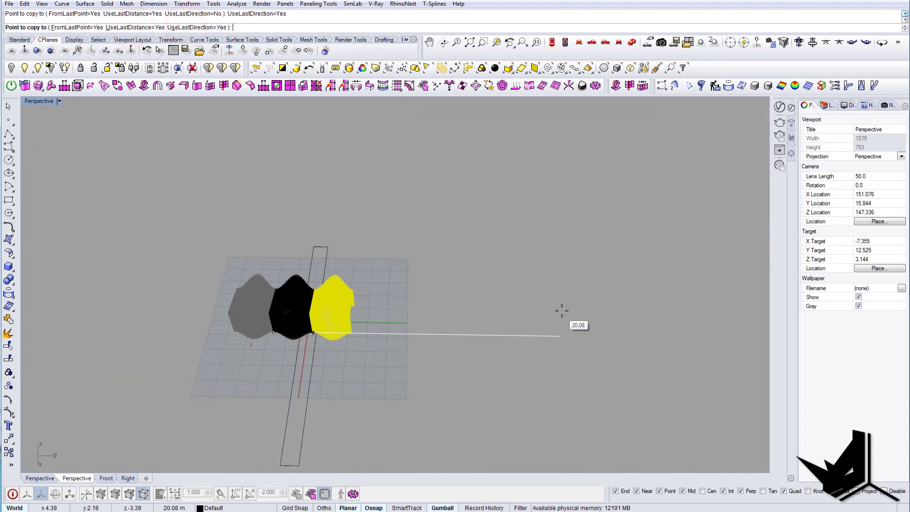
pyautogui.click(561, 311)
pyautogui.click(622, 309)
pyautogui.click(654, 310)
pyautogui.click(654, 313)
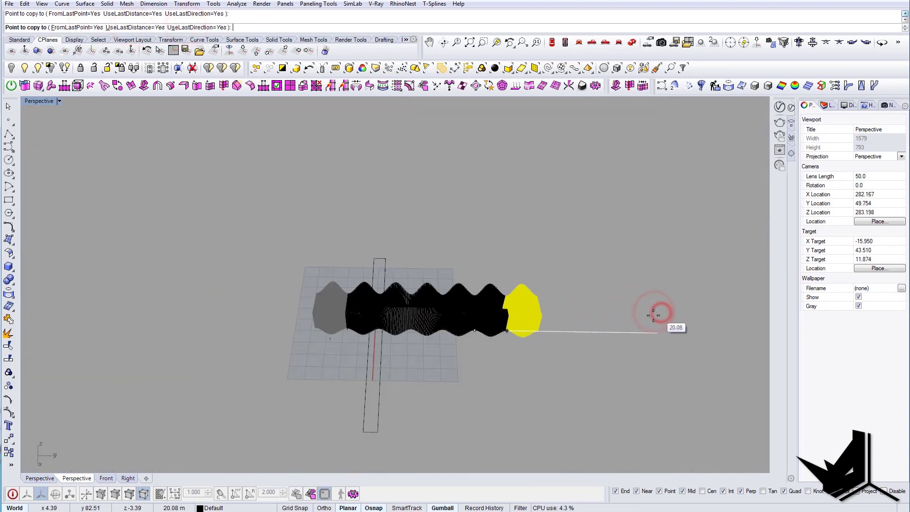
pyautogui.scroll(-6, 656, 315)
pyautogui.click(684, 319)
pyautogui.keyDown('shift'); pyautogui.moveTo(573, 344); pyautogui.dragTo(406, 368, button='right'); pyautogui.keyUp('shift')
pyautogui.click(589, 352)
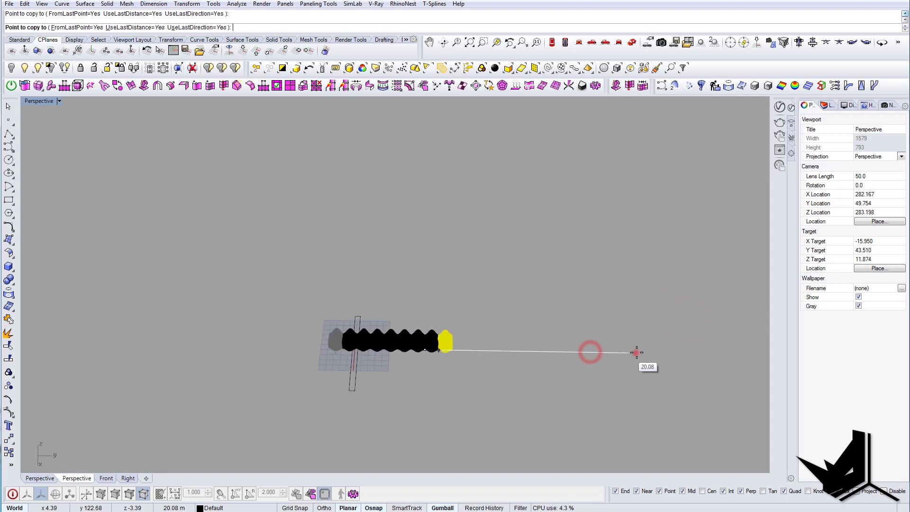
pyautogui.click(636, 352)
pyautogui.click(662, 352)
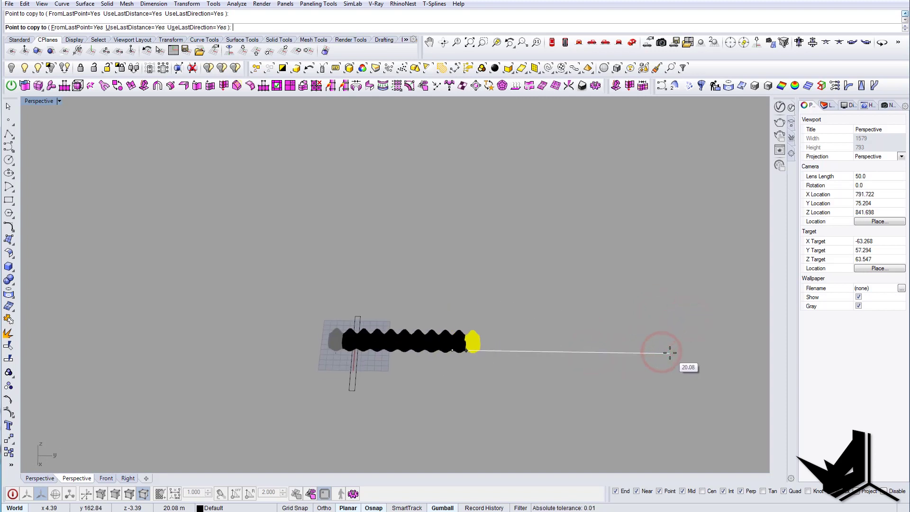
pyautogui.click(673, 352)
pyautogui.click(672, 352)
pyautogui.click(674, 351)
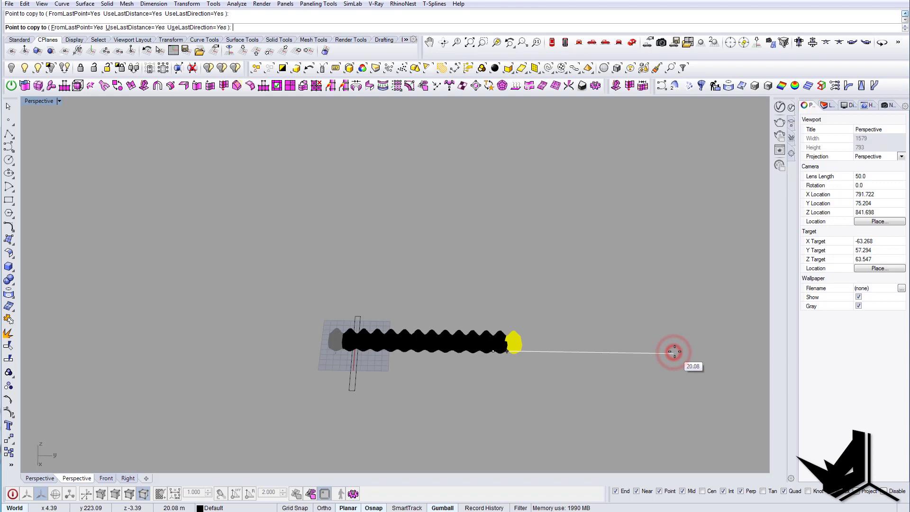
pyautogui.click(674, 351)
pyautogui.click(675, 351)
pyautogui.click(678, 351)
pyautogui.click(684, 351)
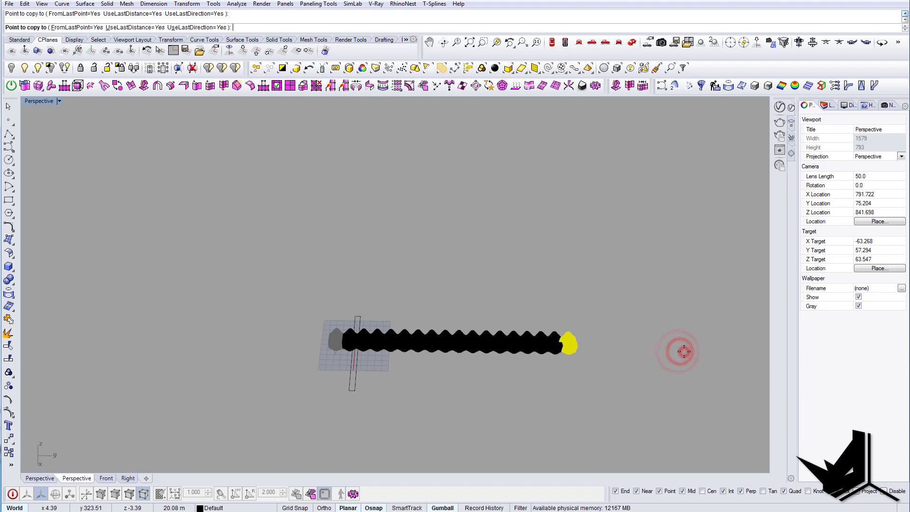
pyautogui.click(689, 351)
pyautogui.press('Return')
# Step: Select the entire row of rib modules together with the short reference curves and group them
pyautogui.scroll(9, 474, 367)
pyautogui.moveTo(489, 349); pyautogui.dragTo(333, 244, button='right')
pyautogui.moveTo(326, 236); pyautogui.dragTo(446, 429)
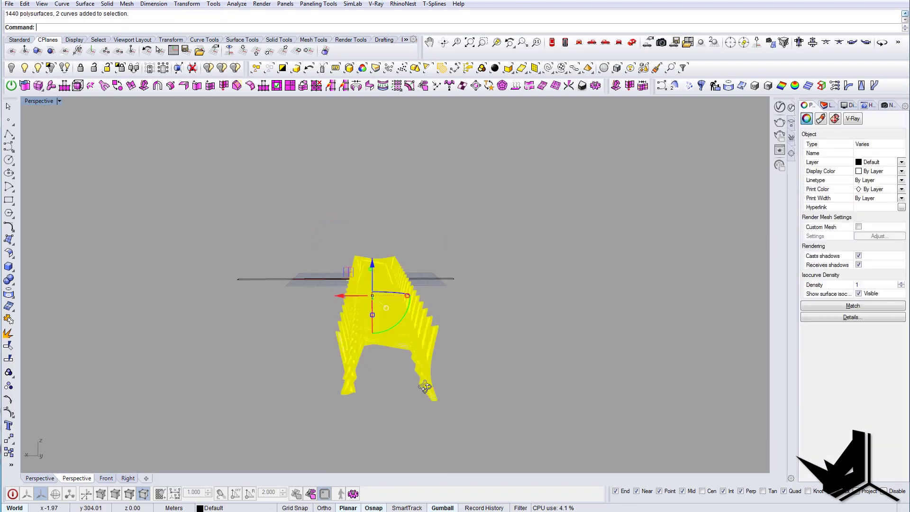
pyautogui.moveTo(425, 387); pyautogui.dragTo(275, 354, button='right')
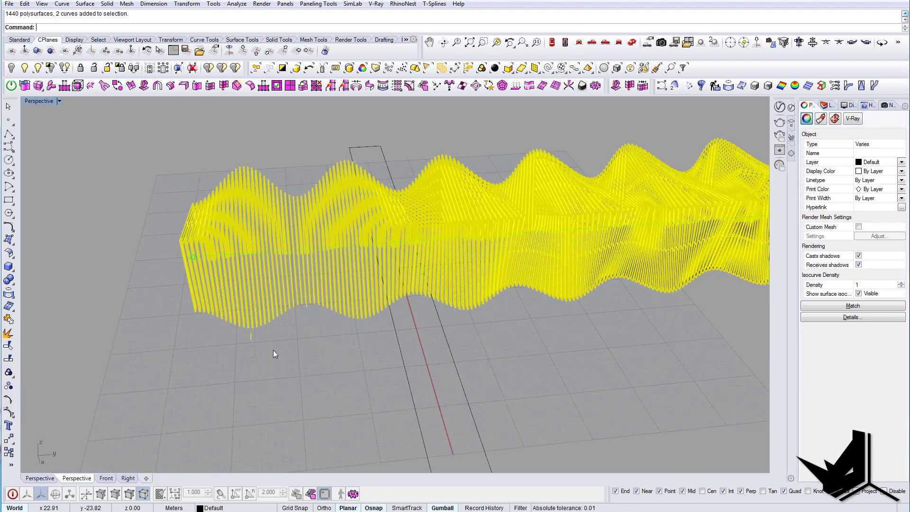
pyautogui.press('Return')
pyautogui.scroll(-6, 290, 349)
pyautogui.click(290, 349)
# Step: Rotate the grouped rib row a quarter turn about the vertical axis, parallel to the long rectangular outline
pyautogui.moveTo(360, 332); pyautogui.dragTo(424, 313, button='right')
pyautogui.click(428, 292)
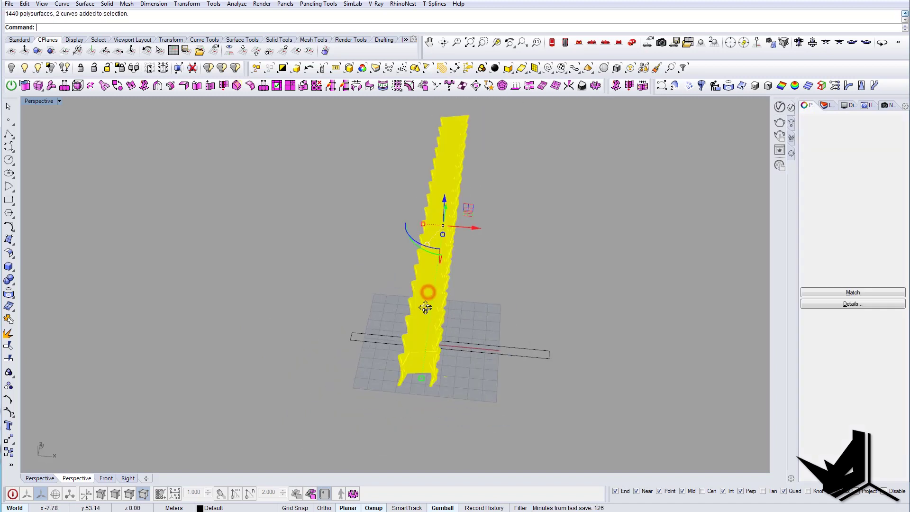
pyautogui.moveTo(432, 220)
pyautogui.mouseDown(button='right')
pyautogui.moveTo(405, 212)
pyautogui.moveTo(432, 221)
pyautogui.mouseUp(button='right')
pyautogui.click(432, 219)
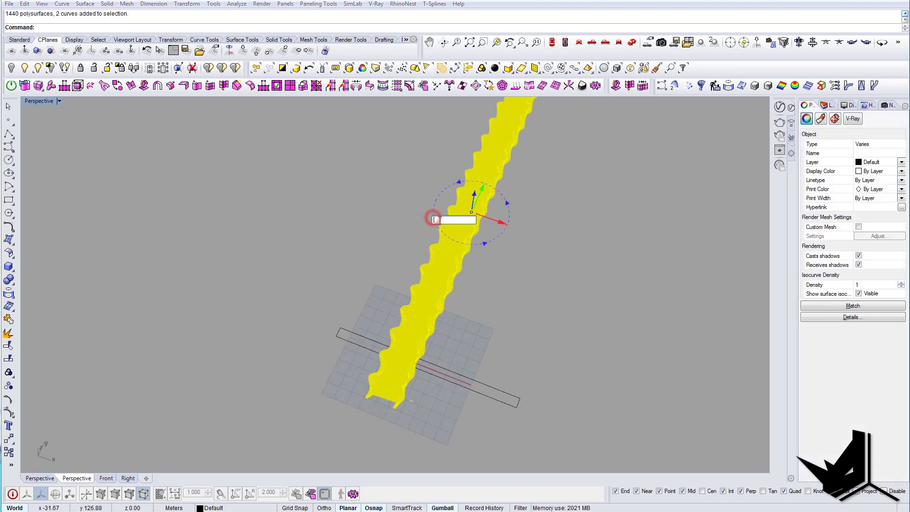
pyautogui.press('Escape')
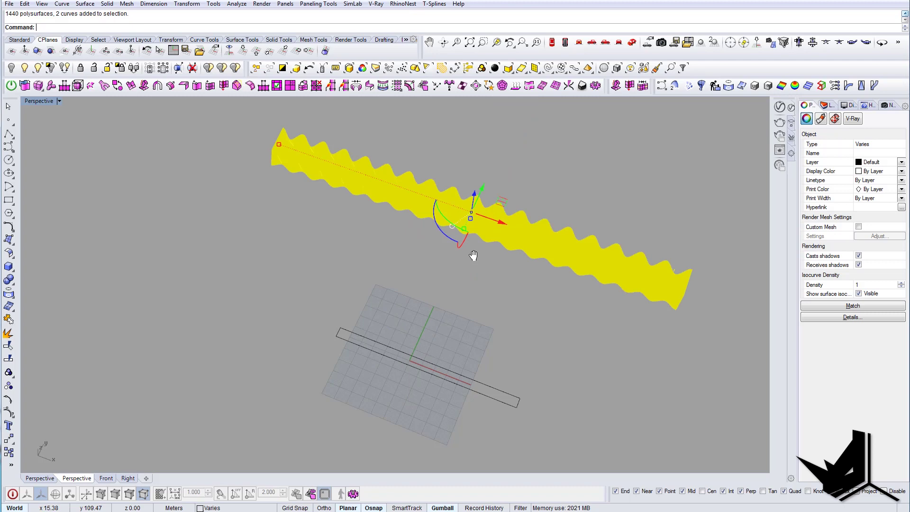
# Step: Show the hidden objects in the model
pyautogui.moveTo(473, 254); pyautogui.dragTo(450, 246, button='right')
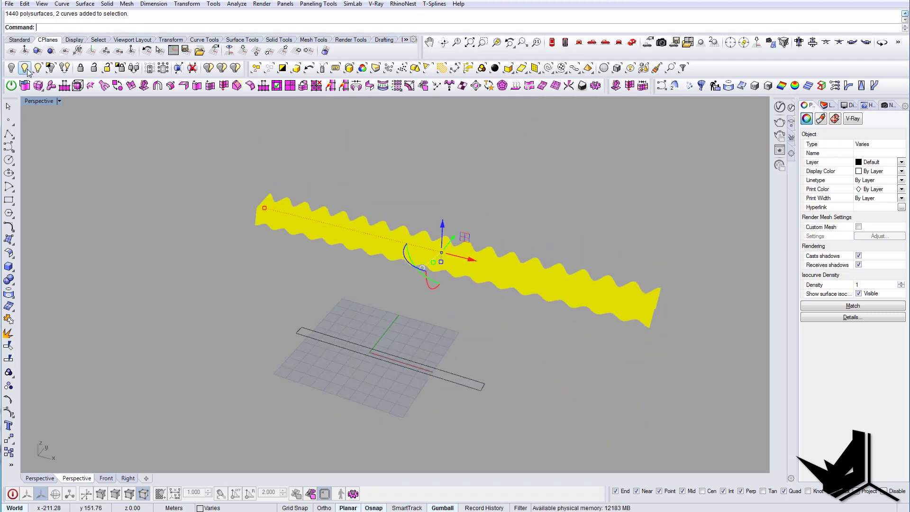
pyautogui.click(26, 70)
pyautogui.moveTo(439, 330); pyautogui.dragTo(368, 308, button='right')
# Step: Move the grouped rib row horizontally over the long rectangular block
pyautogui.click(488, 283)
pyautogui.moveTo(488, 286); pyautogui.dragTo(522, 291, button='right')
pyautogui.moveTo(525, 289); pyautogui.dragTo(353, 303)
pyautogui.click(370, 280)
pyautogui.moveTo(370, 280)
pyautogui.mouseDown(button='right')
pyautogui.moveTo(366, 260)
pyautogui.moveTo(384, 283)
pyautogui.moveTo(329, 312)
pyautogui.moveTo(330, 297)
pyautogui.moveTo(450, 325)
pyautogui.moveTo(381, 285)
pyautogui.mouseUp(button='right')
pyautogui.scroll(6, 328, 312)
pyautogui.click(375, 290)
pyautogui.keyDown('shift'); pyautogui.moveTo(445, 318); pyautogui.dragTo(397, 301, button='right'); pyautogui.keyUp('shift')
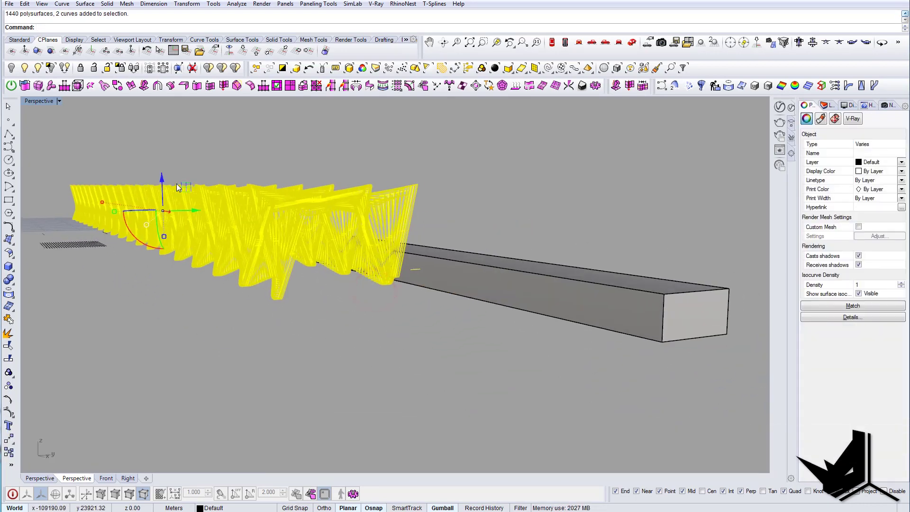
# Step: Raise the grouped rib row vertically so its feet sit near the top of the long block
pyautogui.moveTo(163, 183); pyautogui.dragTo(173, 163)
pyautogui.press('Escape')
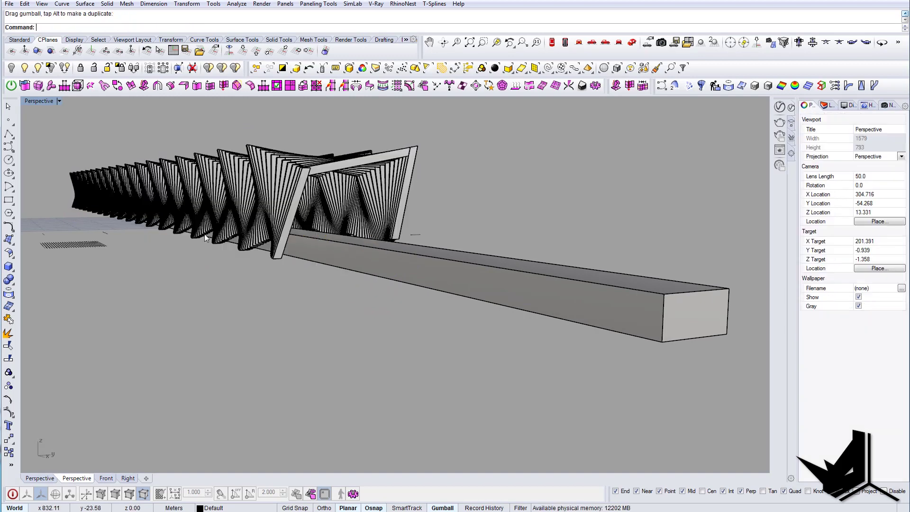
# Step: Move the rib row together with the long block from the block's lower end corner to the origin 0,0,0
pyautogui.moveTo(204, 234)
pyautogui.mouseDown(button='right')
pyautogui.moveTo(169, 243)
pyautogui.moveTo(199, 248)
pyautogui.mouseUp(button='right')
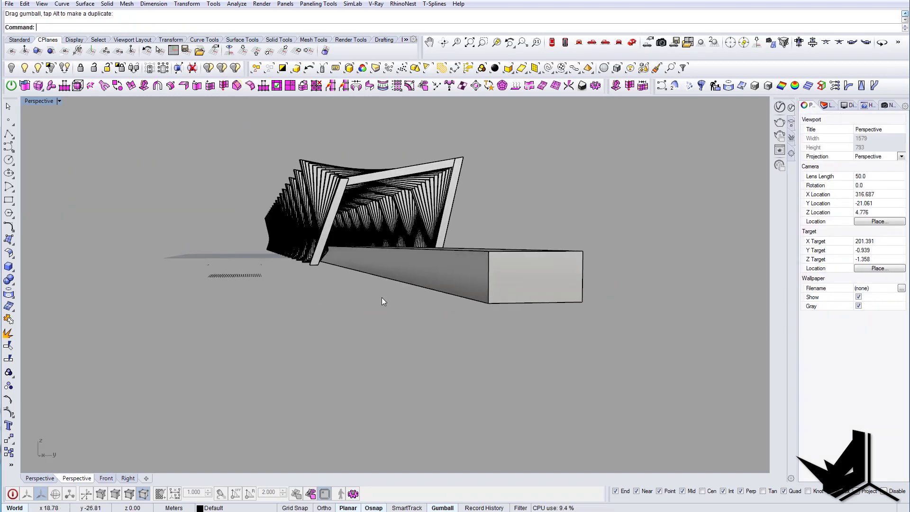
pyautogui.moveTo(306, 284); pyautogui.dragTo(303, 265)
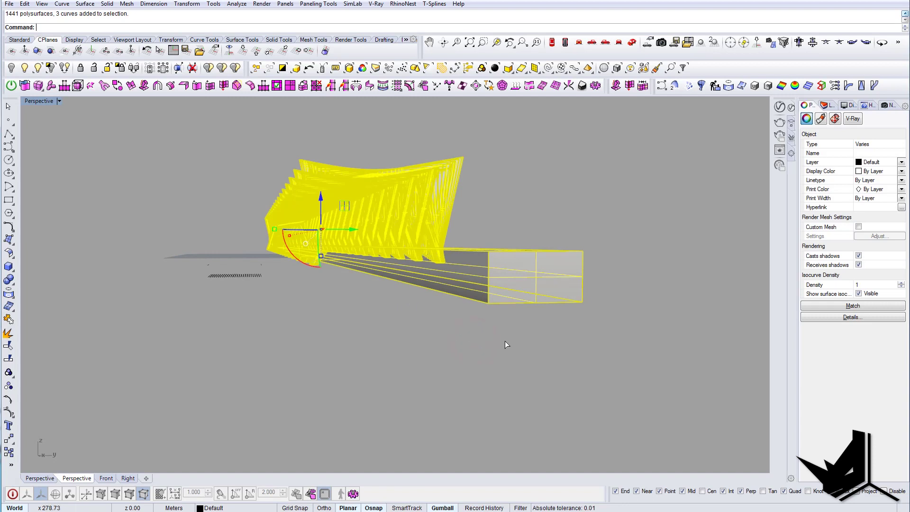
pyautogui.write('m')
pyautogui.press('Return')
pyautogui.click(488, 304)
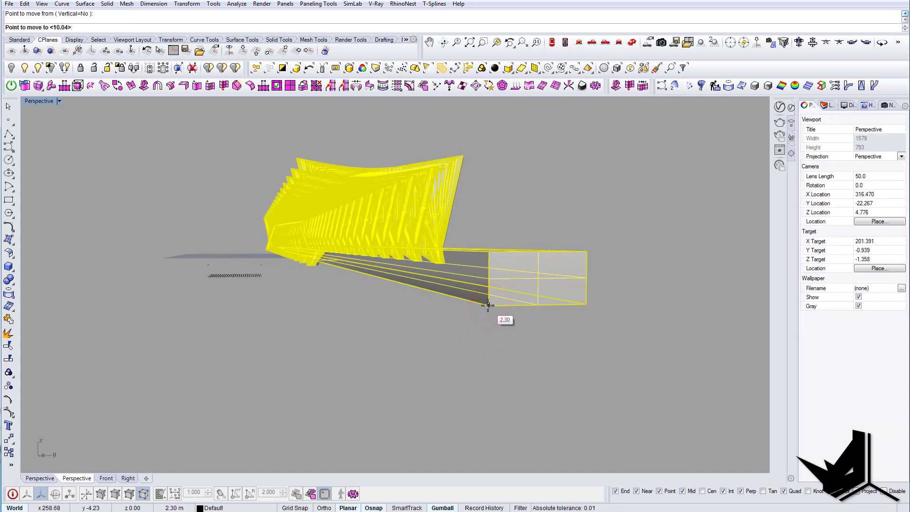
pyautogui.write('0,0,0')
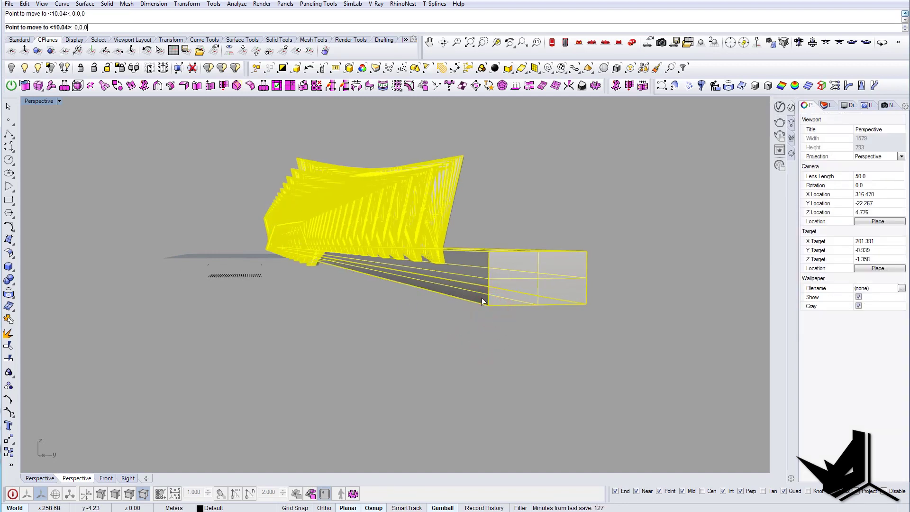
pyautogui.press('Return')
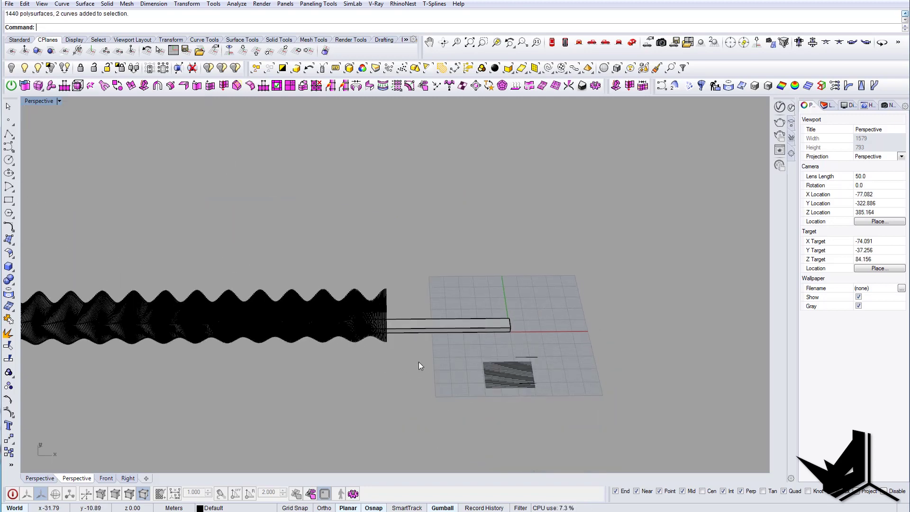
# Step: Slide the rib row and the long block horizontally along their length so they sit centred over the construction grid
pyautogui.moveTo(404, 365); pyautogui.dragTo(341, 299)
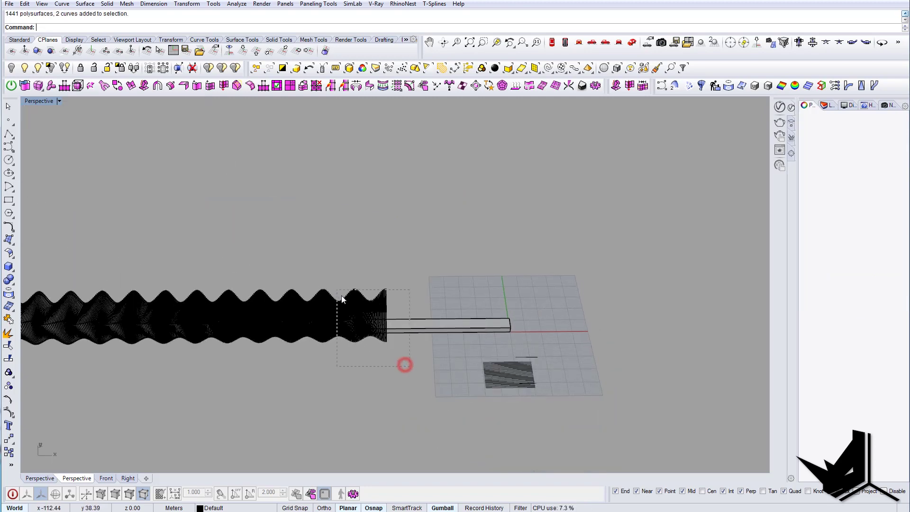
pyautogui.scroll(-5, 363, 300)
pyautogui.keyDown('shift'); pyautogui.moveTo(363, 301); pyautogui.dragTo(379, 311, button='right'); pyautogui.keyUp('shift')
pyautogui.moveTo(390, 338)
pyautogui.mouseDown()
pyautogui.moveTo(274, 292)
pyautogui.moveTo(365, 314)
pyautogui.moveTo(540, 319)
pyautogui.moveTo(510, 328)
pyautogui.mouseUp()
pyautogui.press('Escape')
pyautogui.scroll(12, 481, 358)
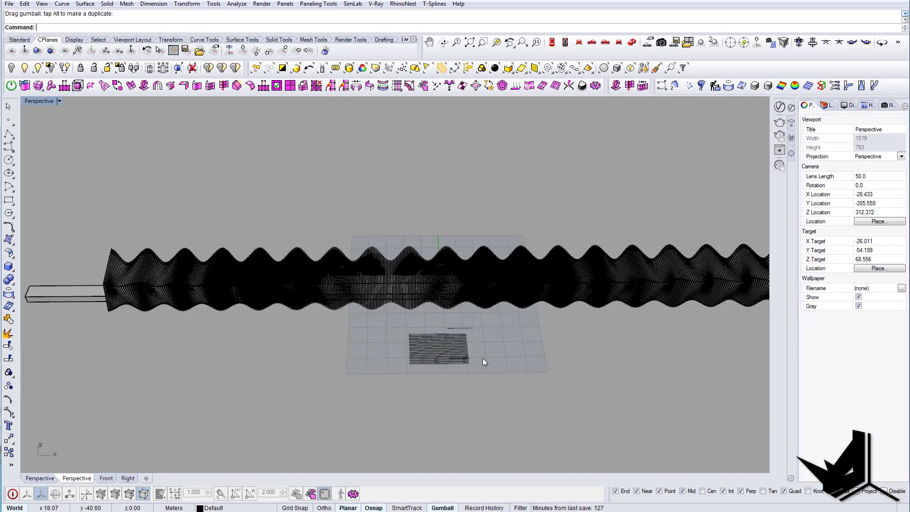
# Step: Delete the leftover flat construction lines lying on the grid beside the rib row
pyautogui.moveTo(499, 384); pyautogui.dragTo(317, 294)
pyautogui.press('Delete')
pyautogui.scroll(-6, 316, 294)
pyautogui.moveTo(444, 327)
pyautogui.mouseDown(button='right')
pyautogui.moveTo(504, 349)
pyautogui.moveTo(380, 300)
pyautogui.moveTo(404, 340)
pyautogui.moveTo(395, 347)
pyautogui.mouseUp(button='right')
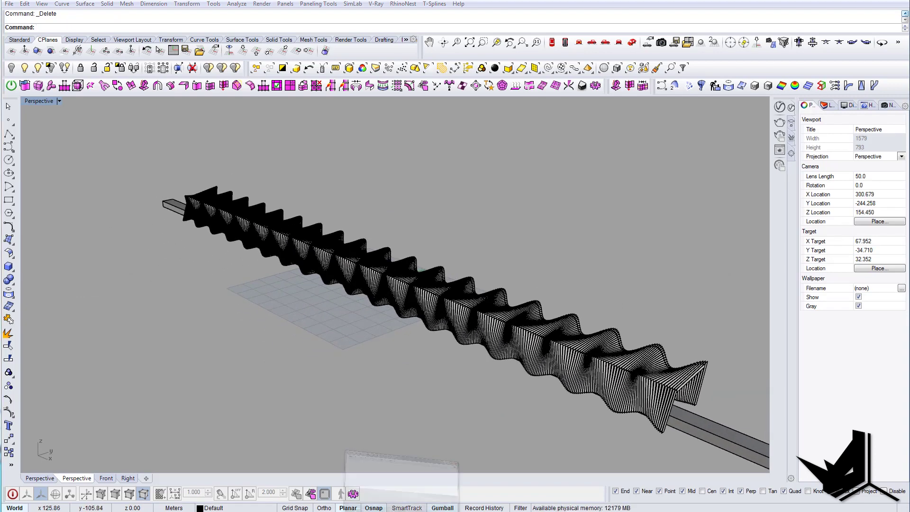
# Step: Switch to Windows Photo Viewer and go through the station reference photos to the exterior view of the ribbed end
pyautogui.click(401, 511)
pyautogui.click(716, 509)
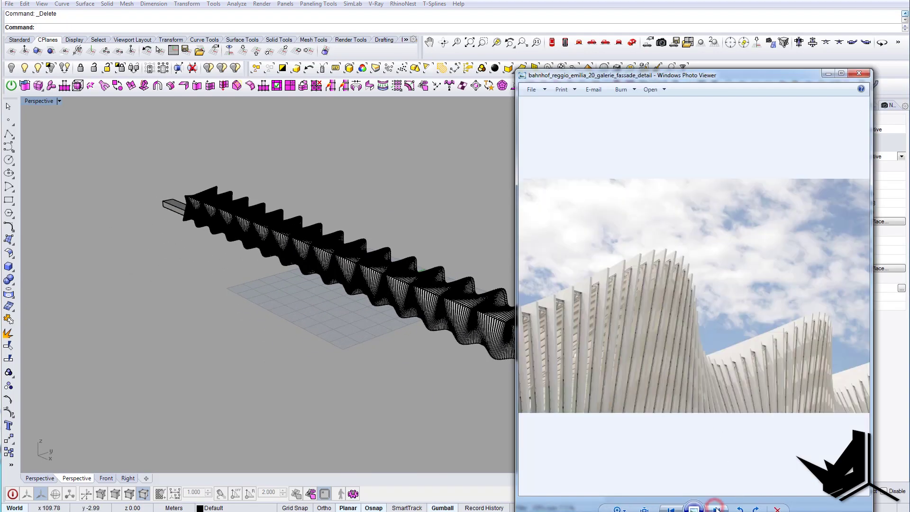
pyautogui.click(716, 509)
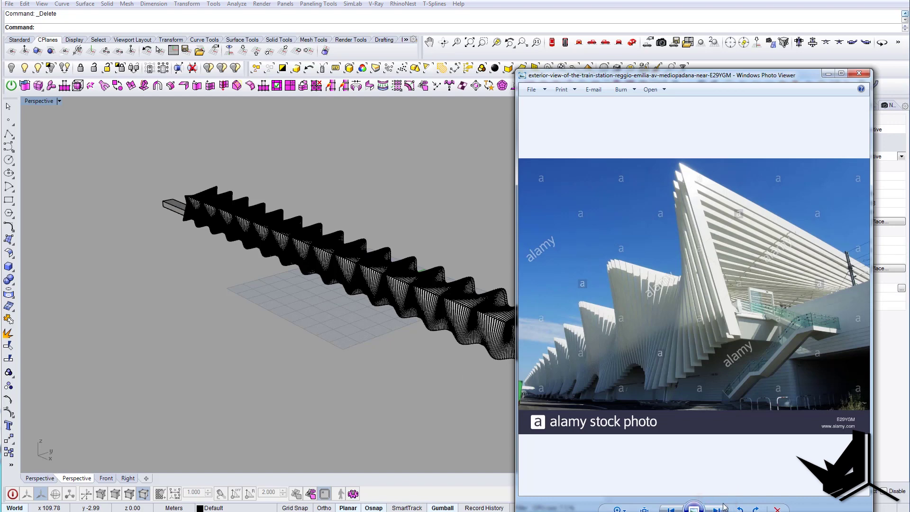
pyautogui.moveTo(422, 209); pyautogui.dragTo(329, 261, button='right')
pyautogui.moveTo(329, 261); pyautogui.dragTo(301, 258, button='right')
pyautogui.click(423, 340)
pyautogui.moveTo(425, 349); pyautogui.dragTo(448, 353, button='right')
pyautogui.press('Return')
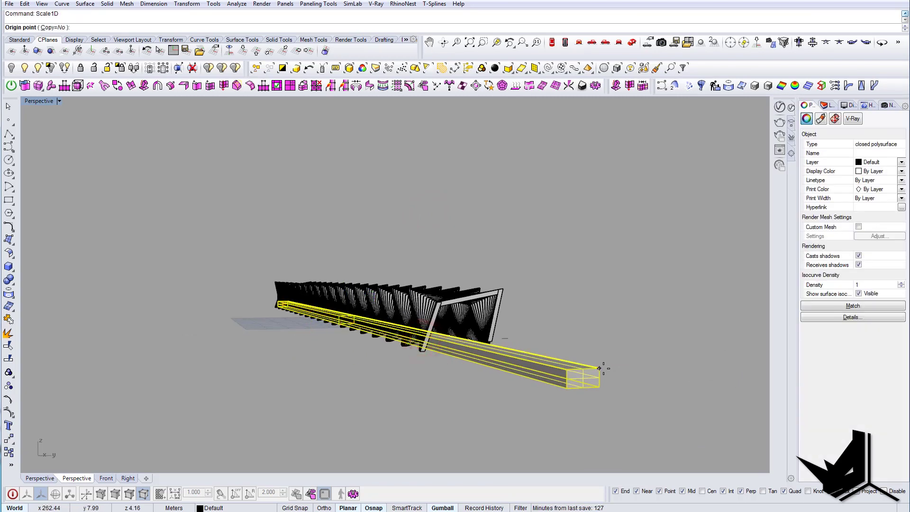
pyautogui.click(599, 368)
pyautogui.press('Escape')
pyautogui.moveTo(542, 373)
pyautogui.mouseDown(button='right')
pyautogui.moveTo(496, 365)
pyautogui.moveTo(549, 373)
pyautogui.moveTo(400, 325)
pyautogui.moveTo(360, 341)
pyautogui.moveTo(382, 342)
pyautogui.mouseUp(button='right')
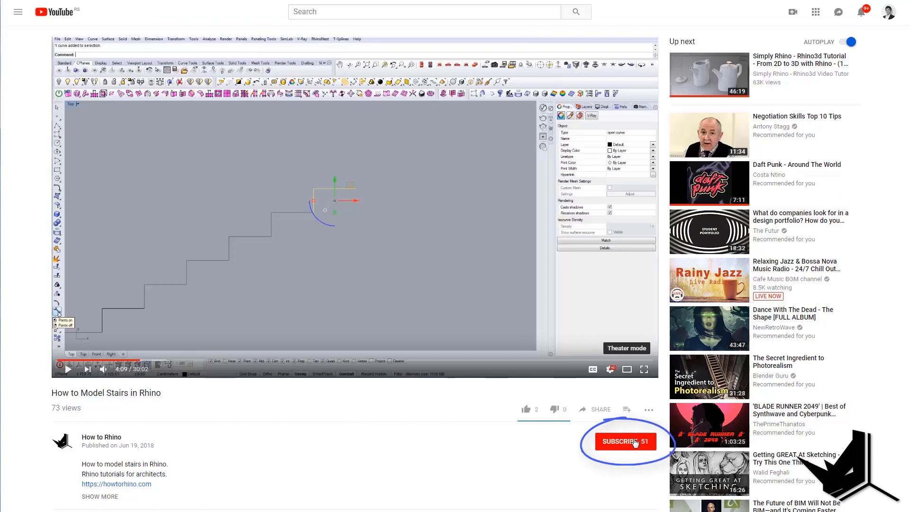
# Step: Switch to YouTube and subscribe to the How to Rhino channel
pyautogui.click(635, 444)
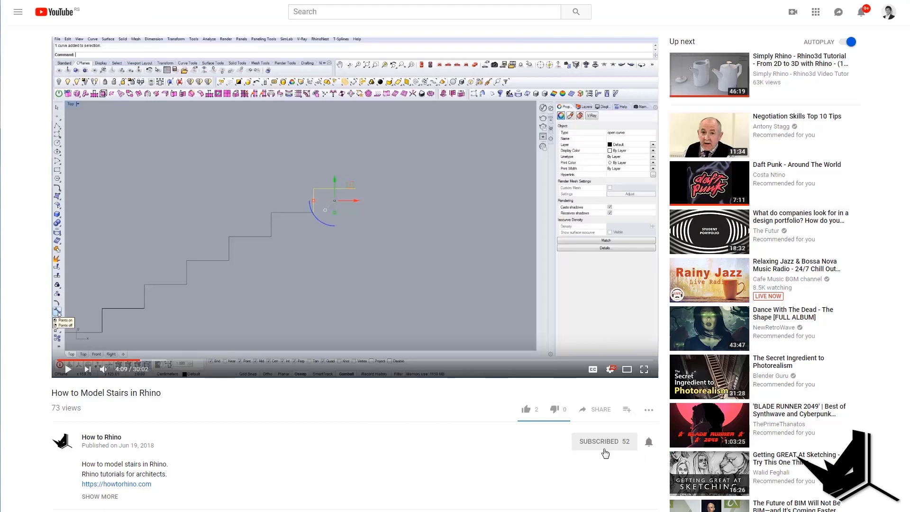